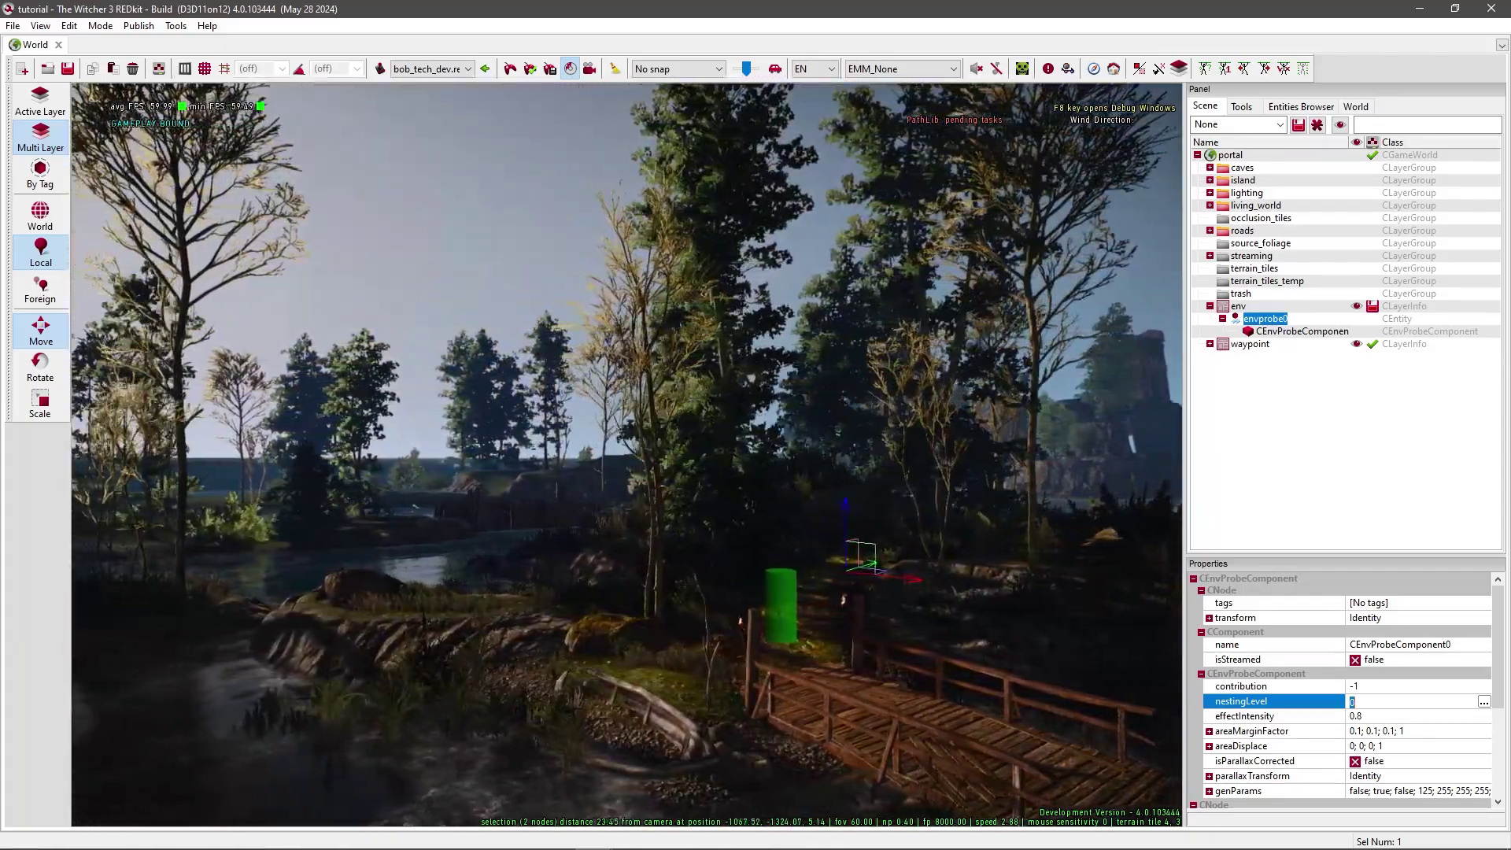
key(a)
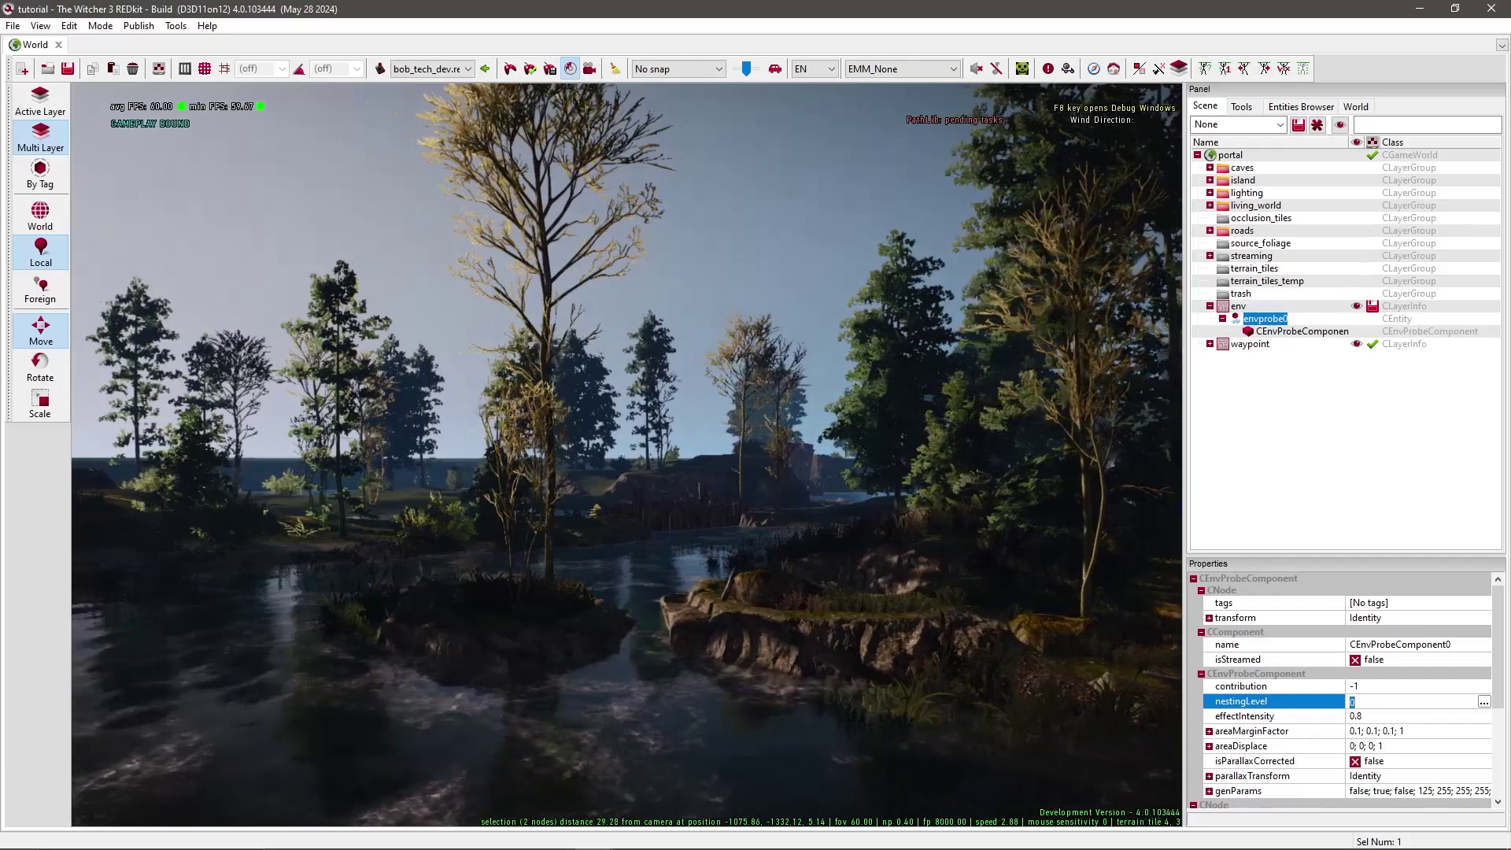
key(a)
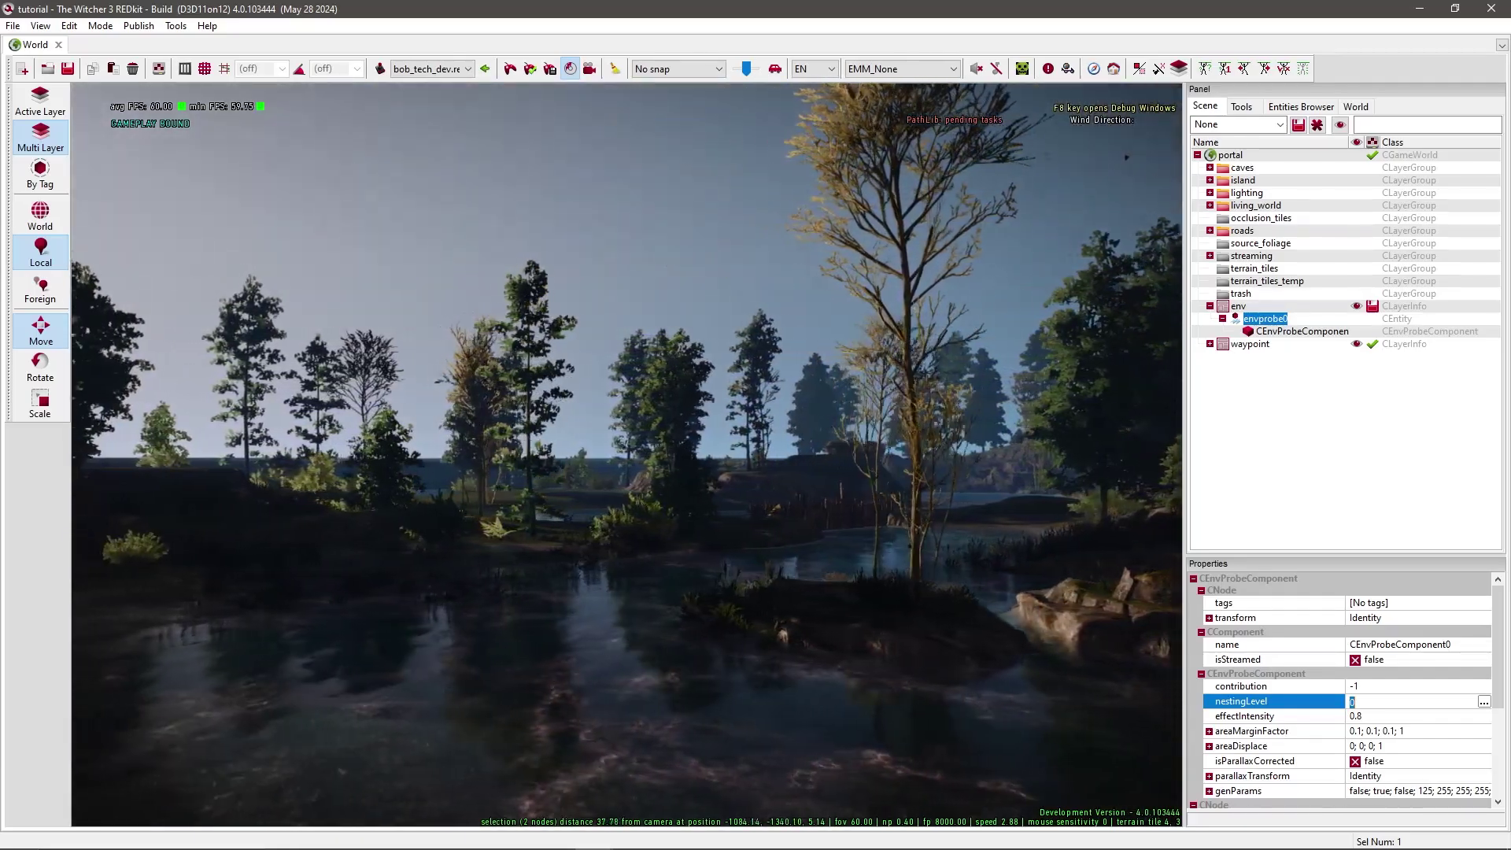
key(a)
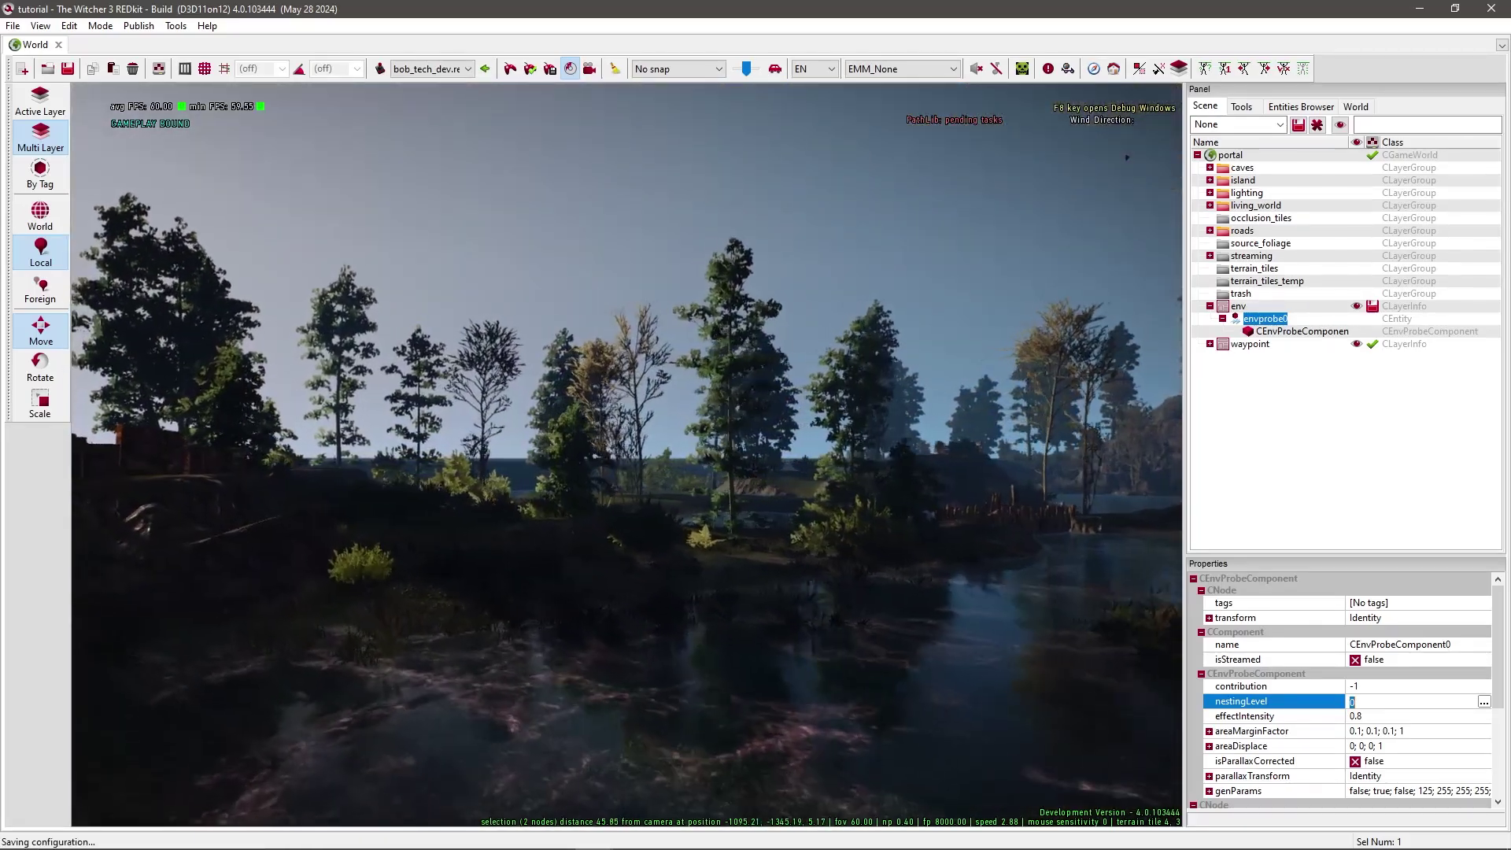
key(a)
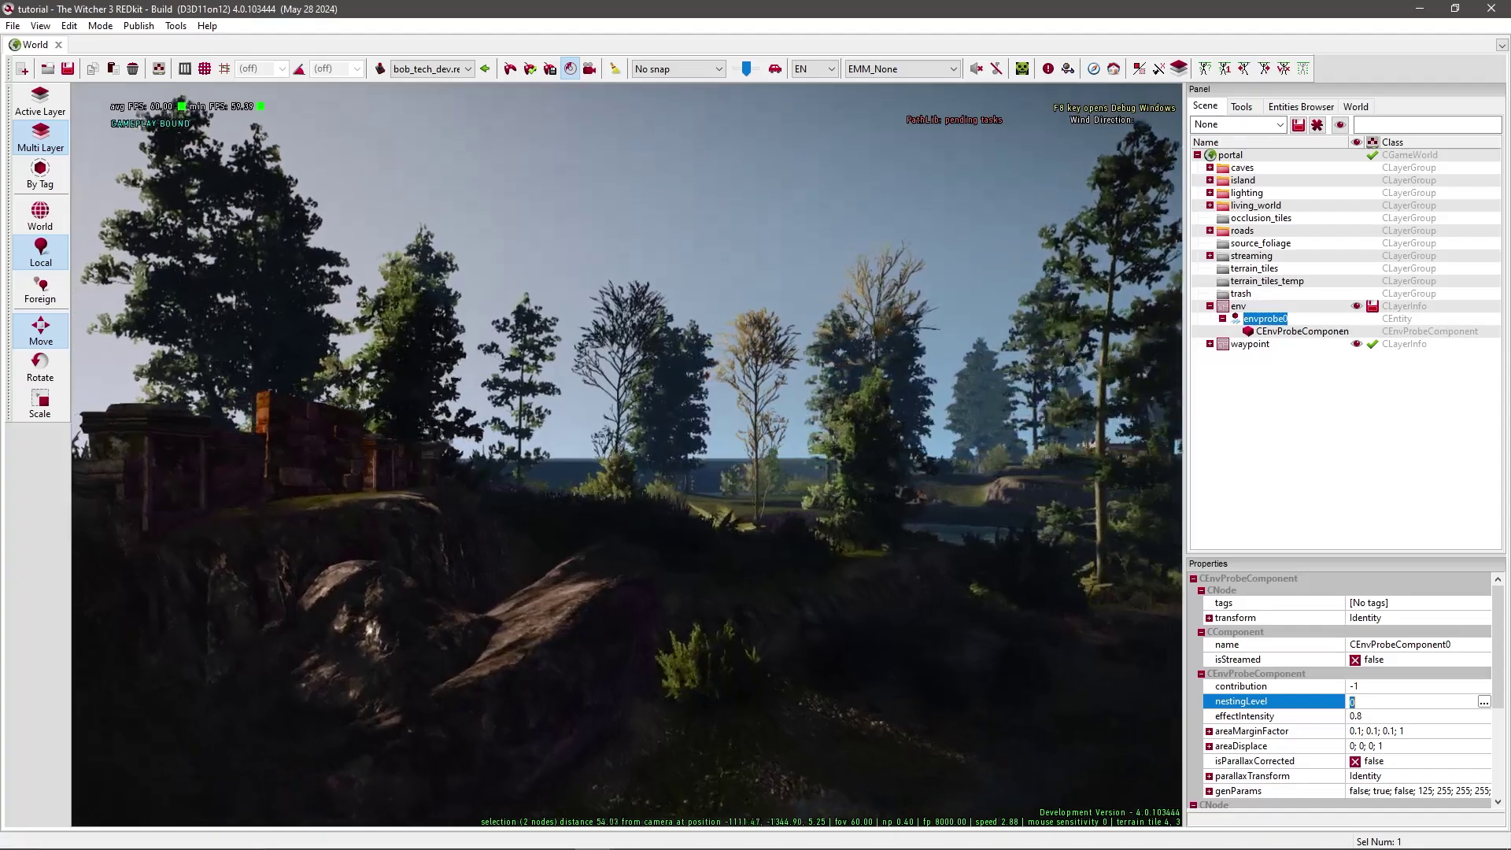
key(a)
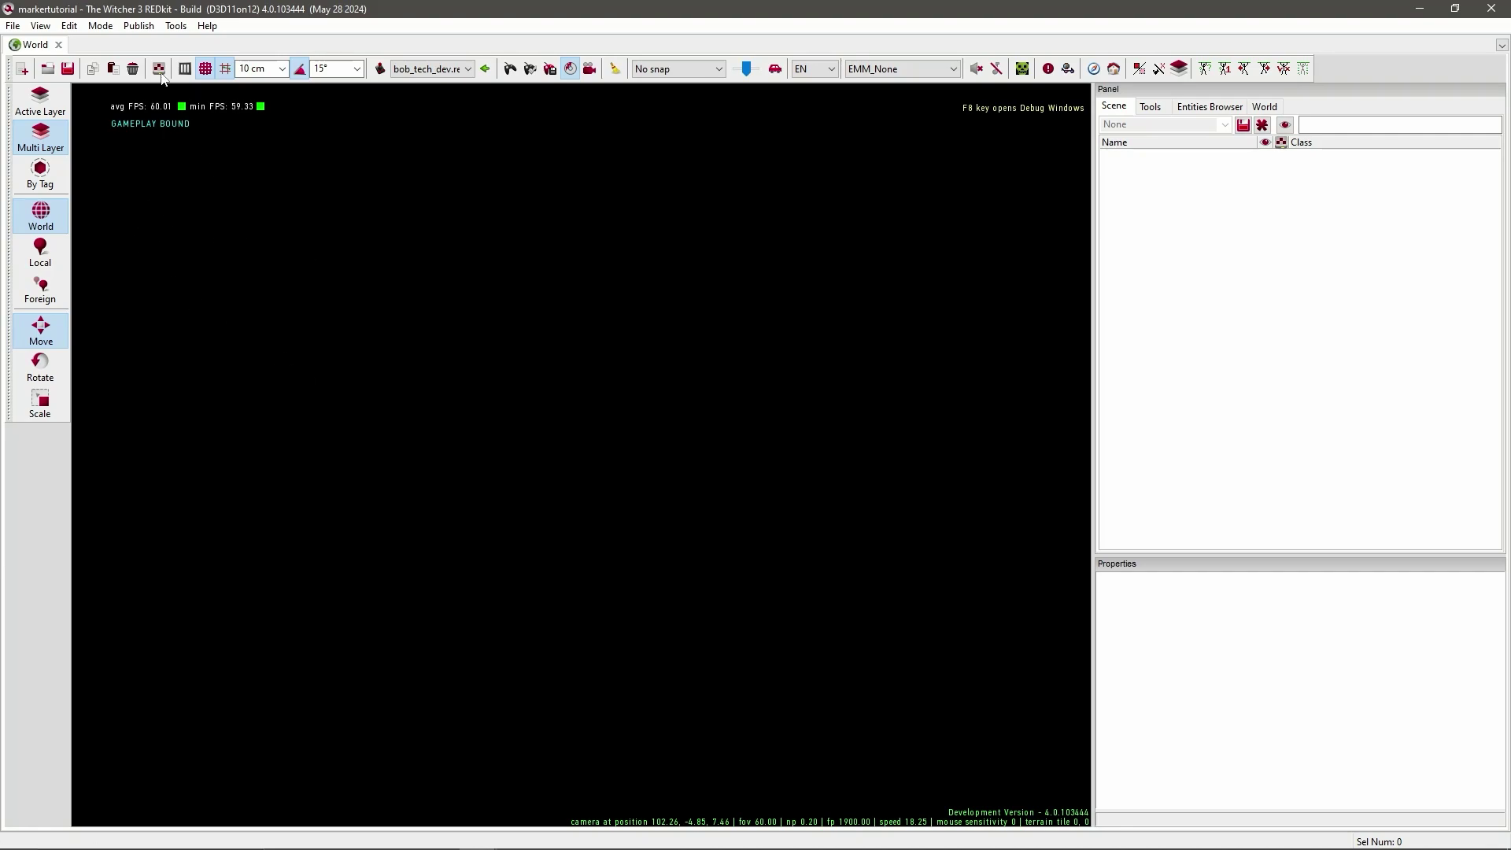
Show the contents of the levels\prolog_village folder in the Asset Browser.
click(13, 26)
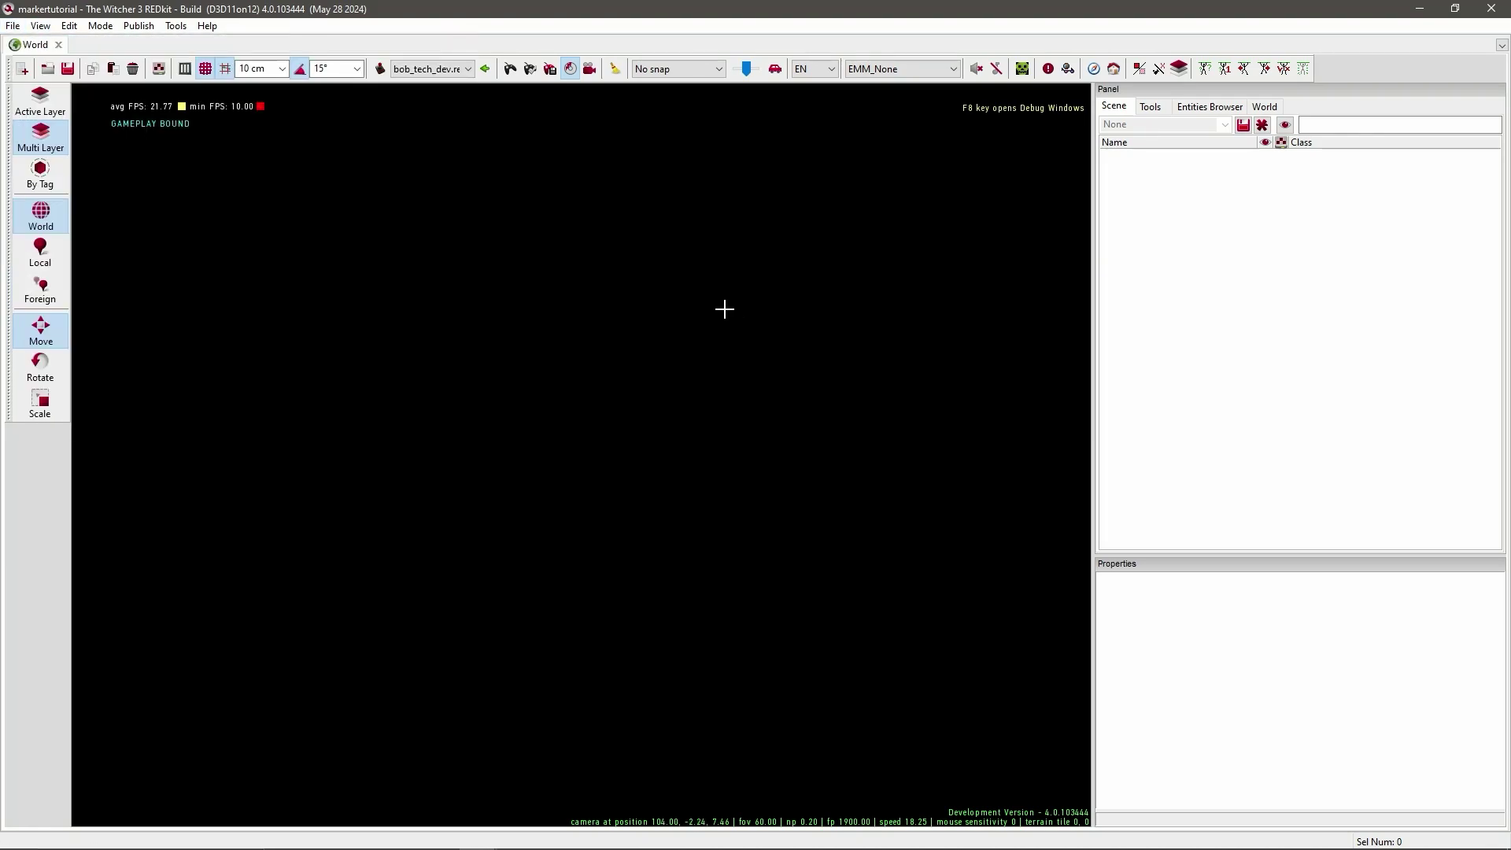
click(158, 69)
click(101, 357)
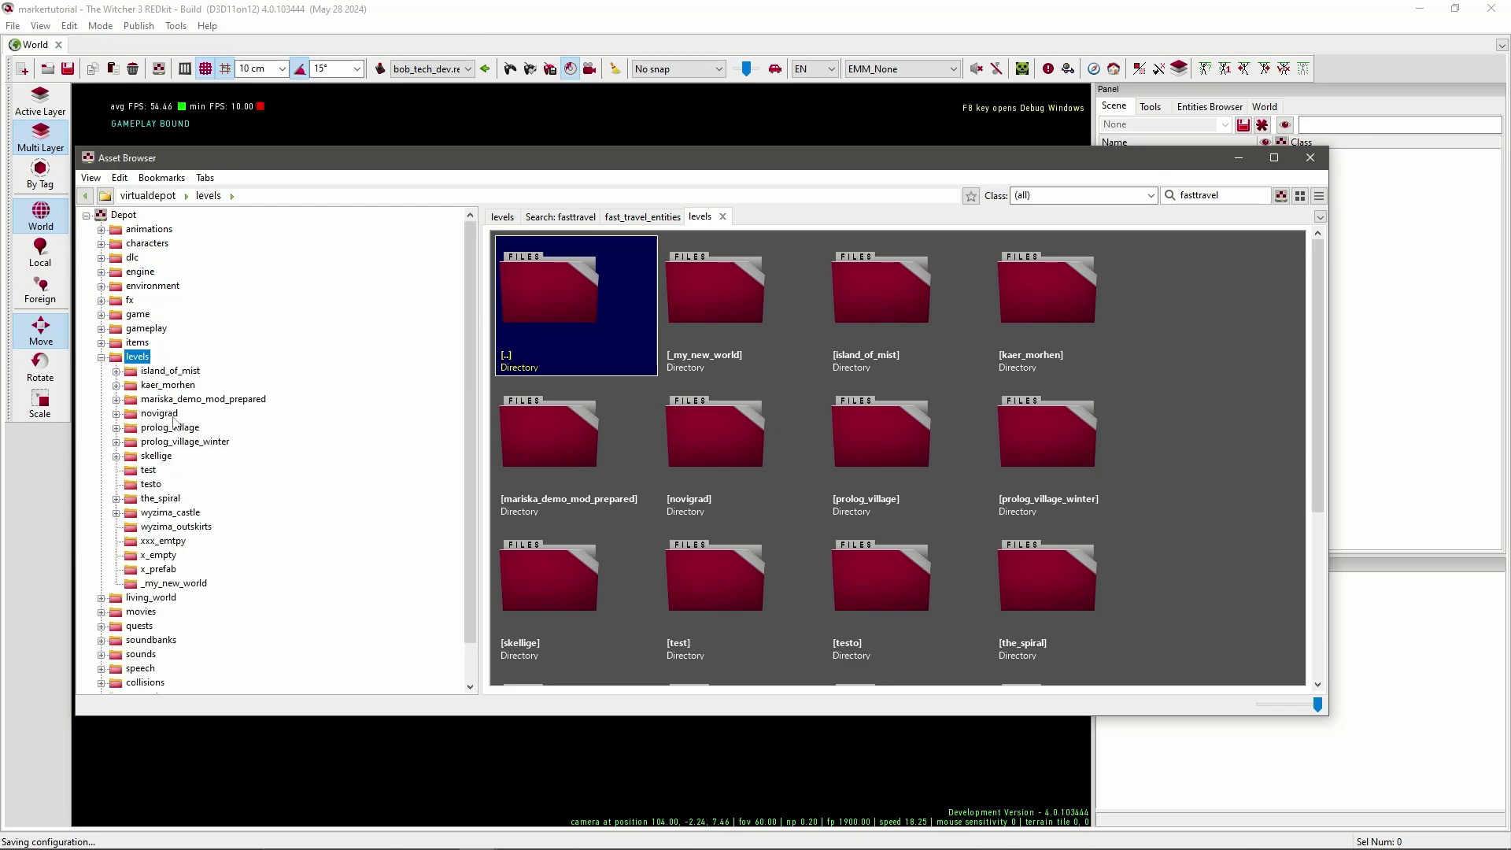
click(116, 428)
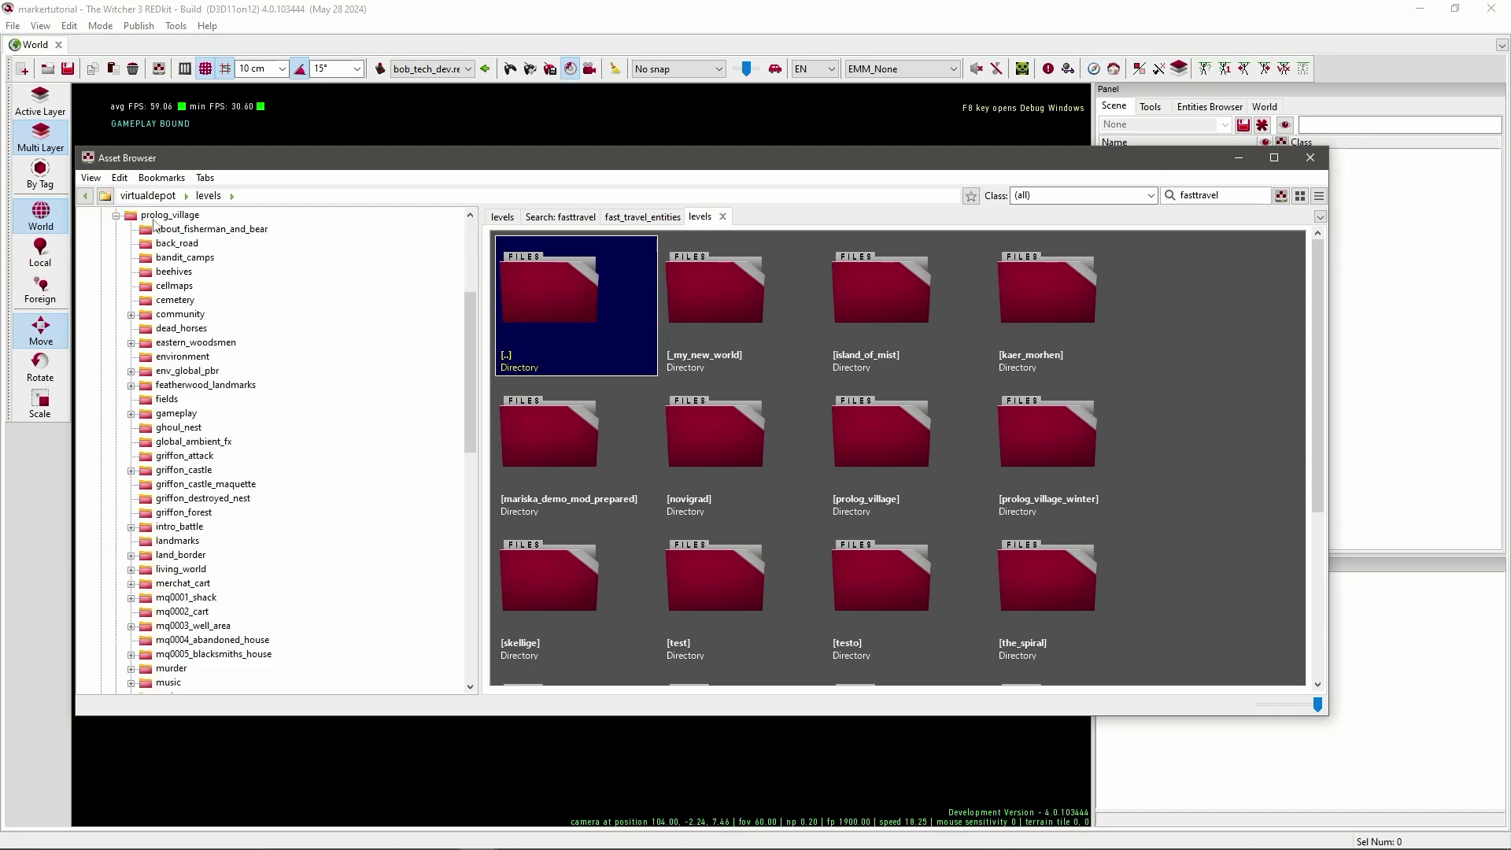
click(157, 218)
Load the world prolog_village.w2w from the folder and minimise the Asset Browser.
scroll(1230, 394, down, 15)
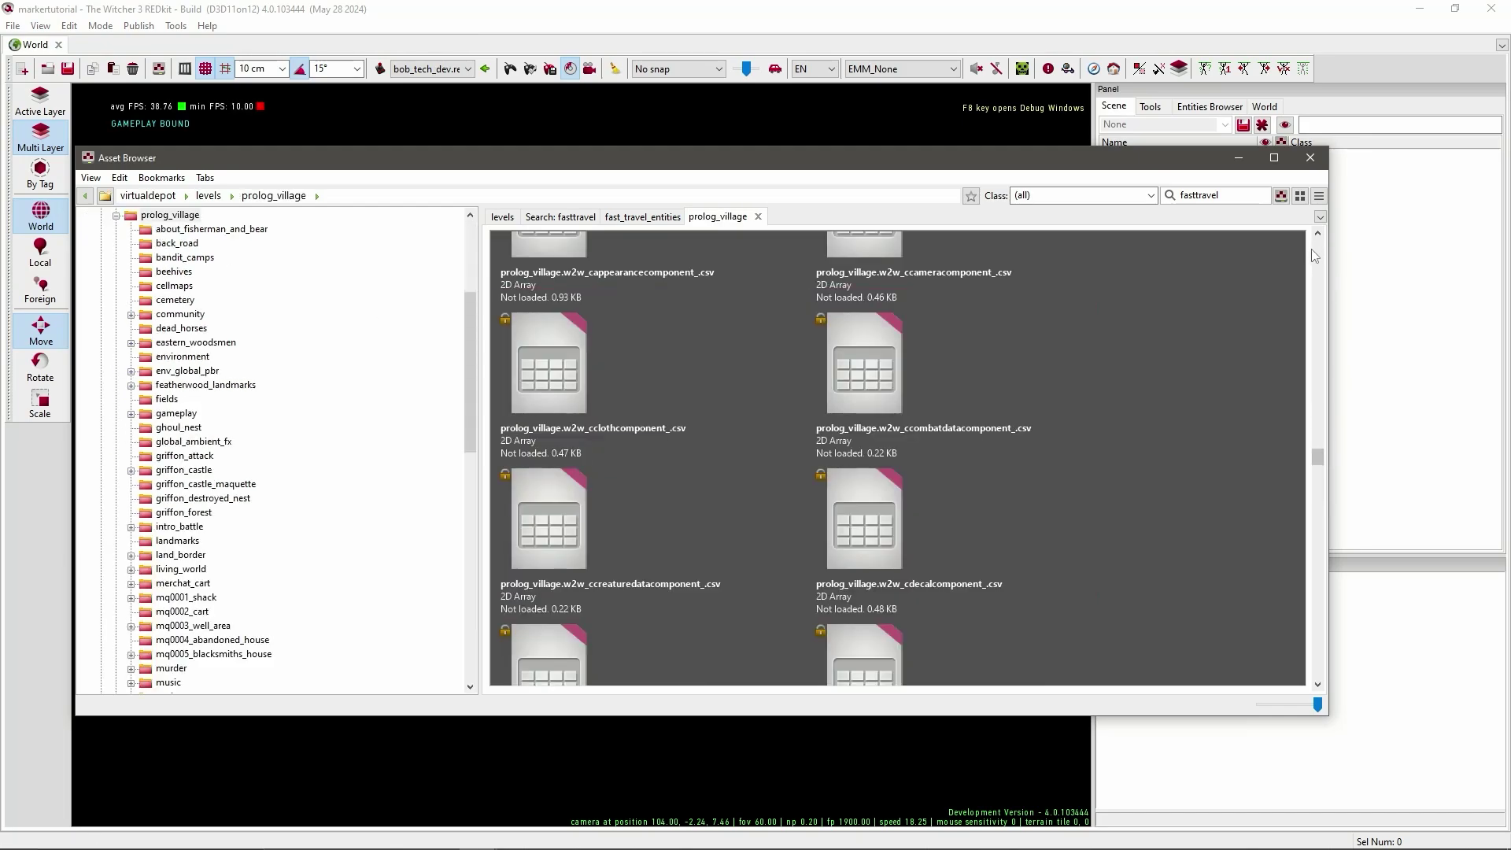
scroll(1213, 425, down, 5)
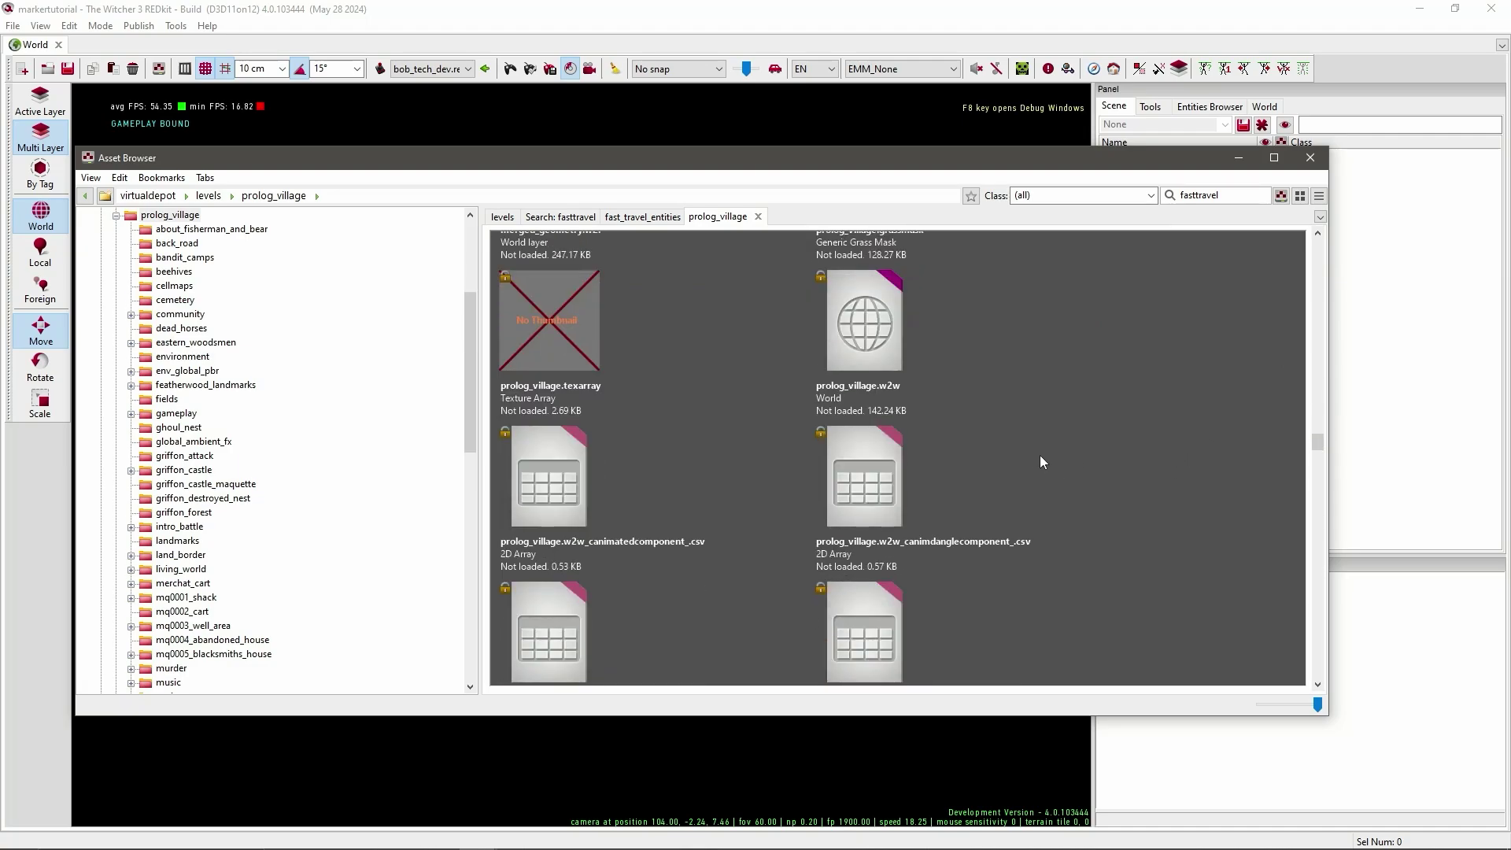
click(872, 338)
double_click(871, 337)
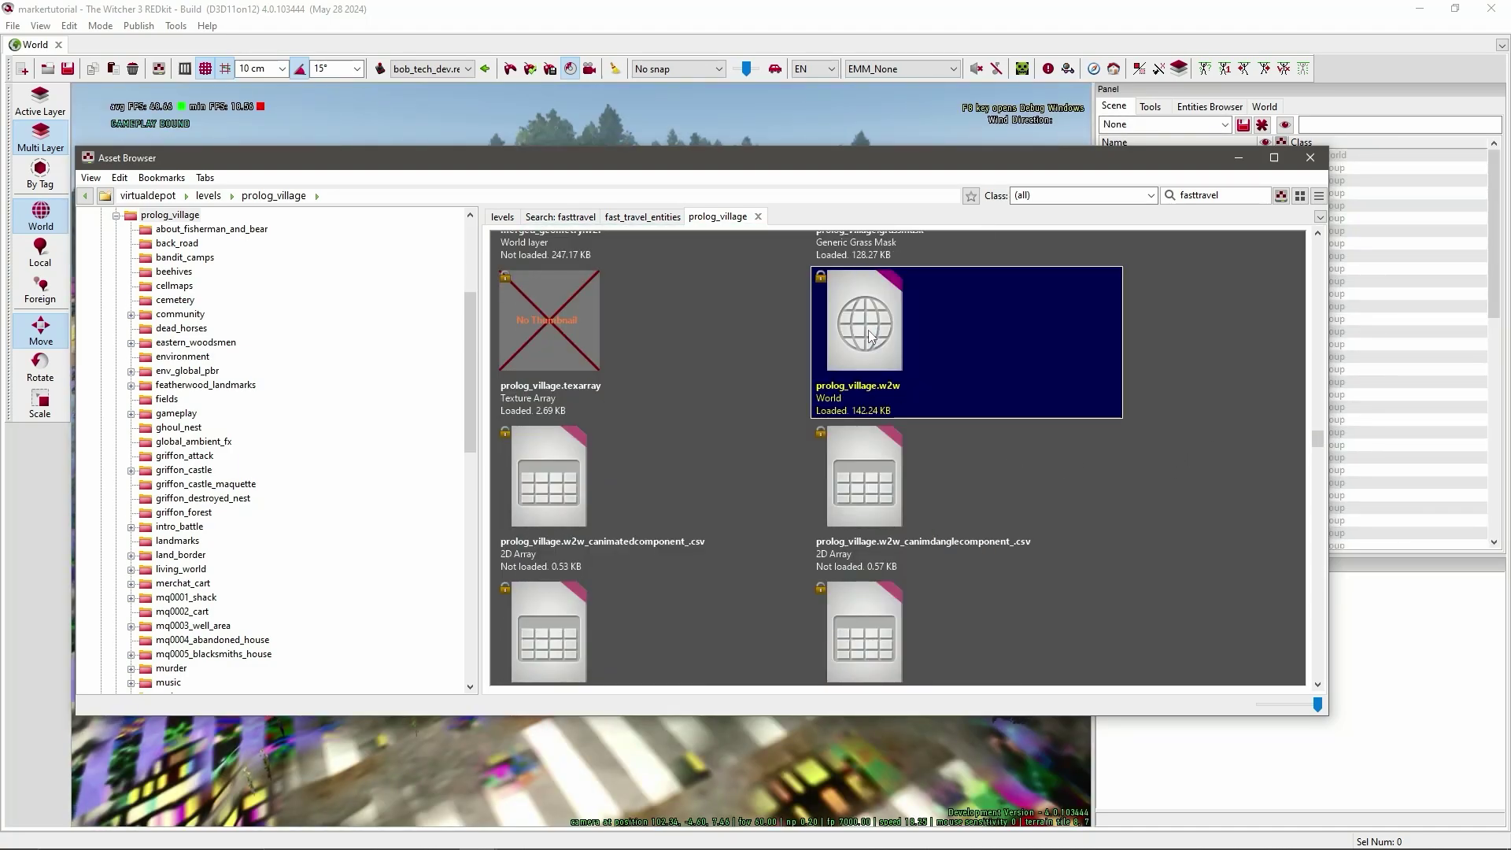
click(1239, 157)
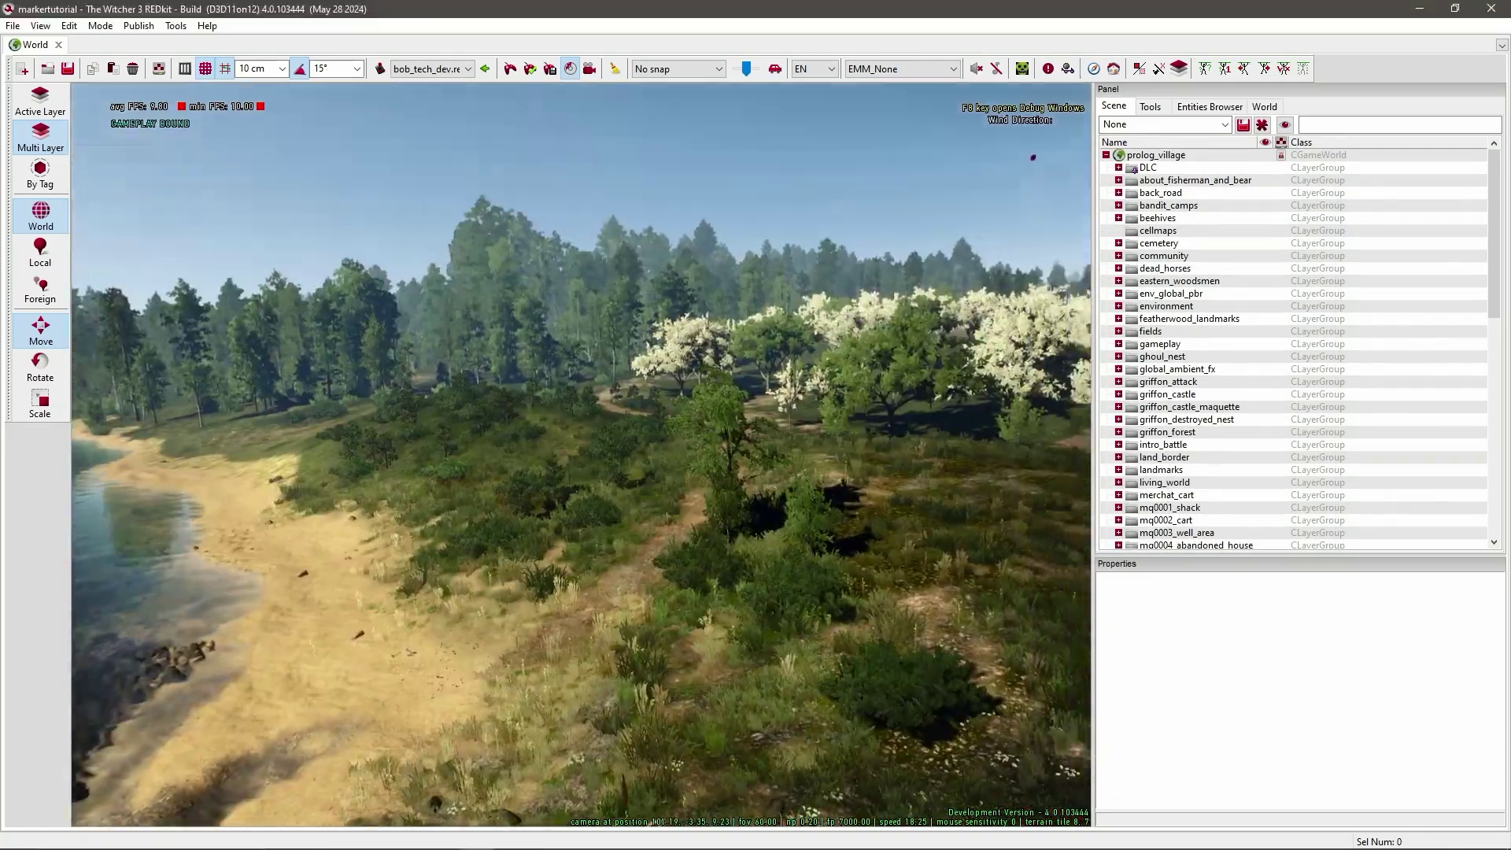
Add a layer named custom_marker directly under the prolog_village world and select it in the scene tree.
right_drag(580, 455, 772, 488)
key(alt+Tab)
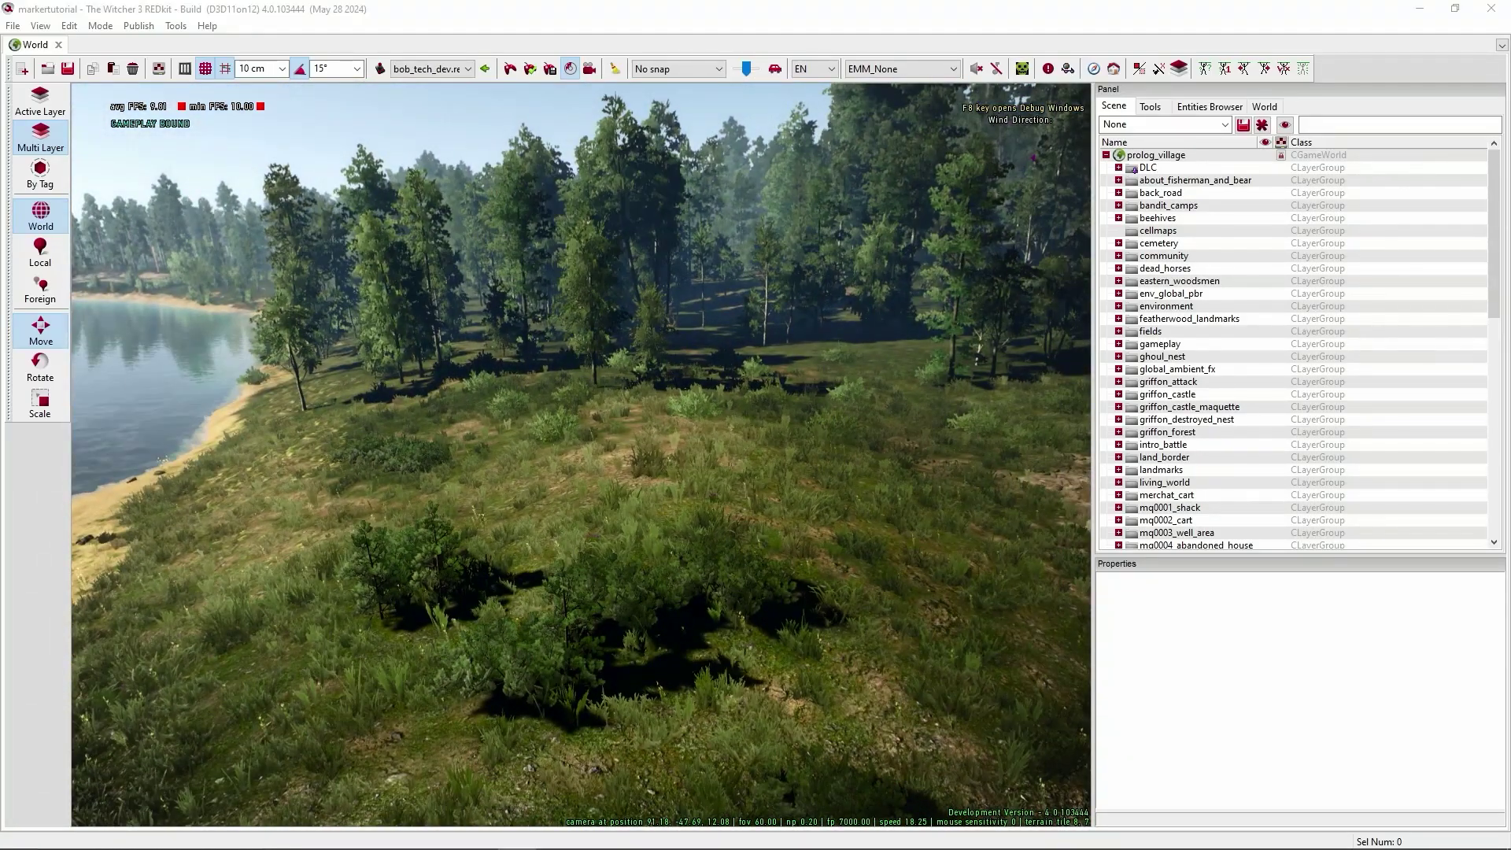
click(1155, 155)
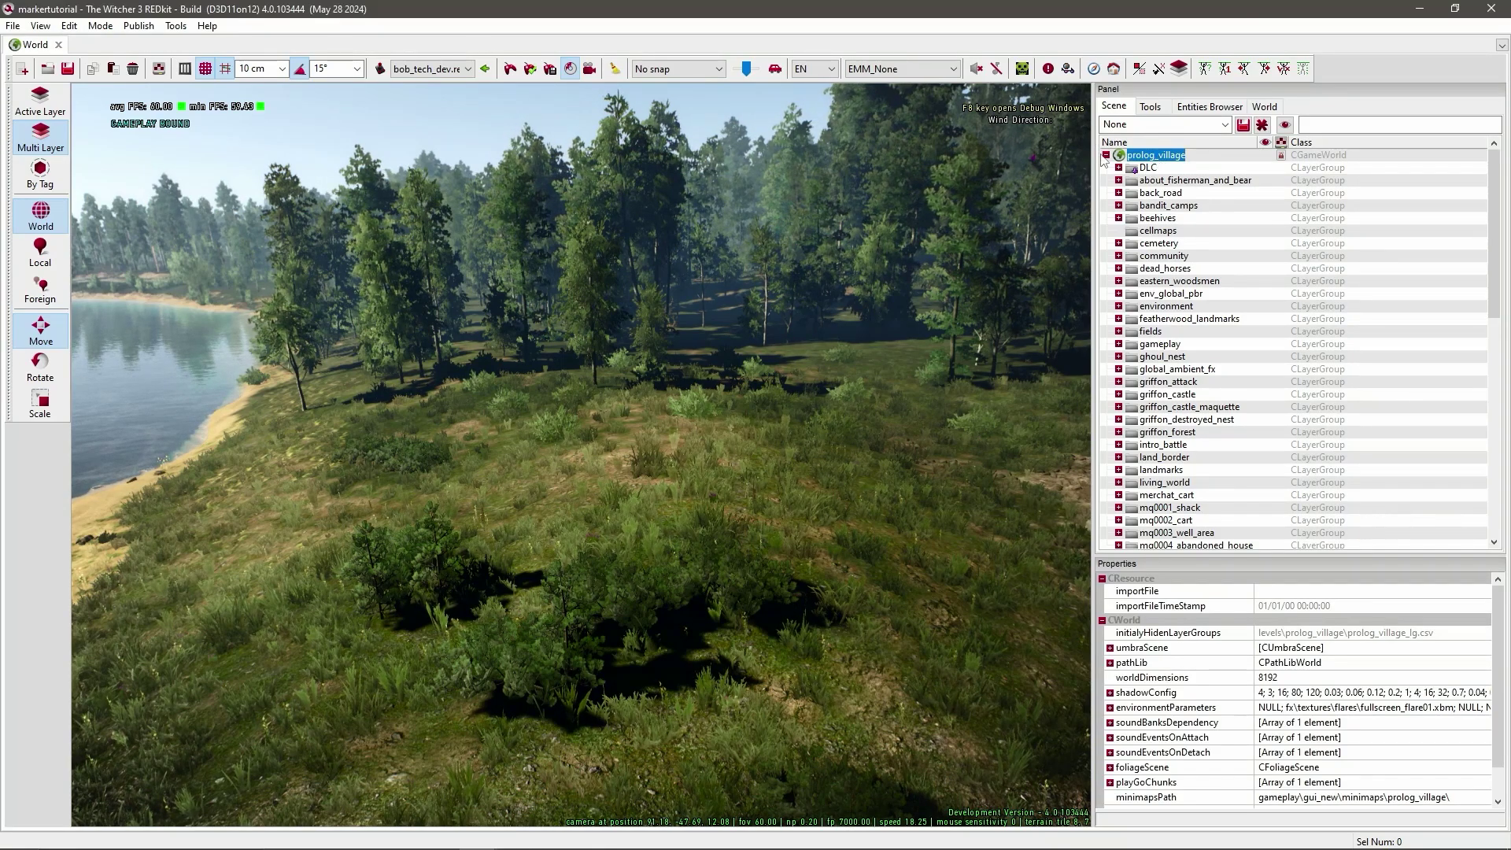
right_click(1145, 157)
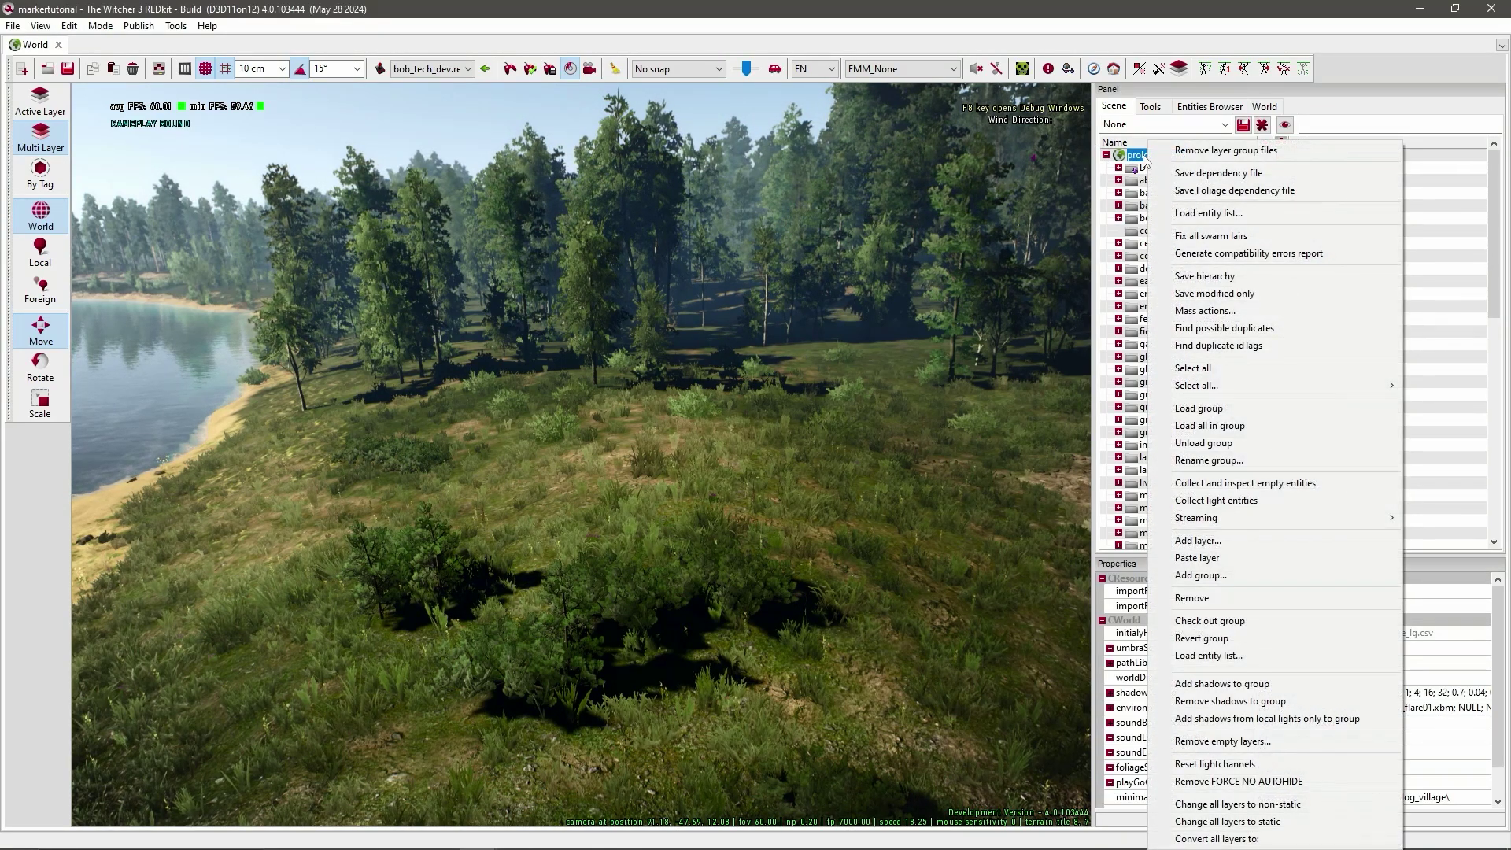
click(1244, 541)
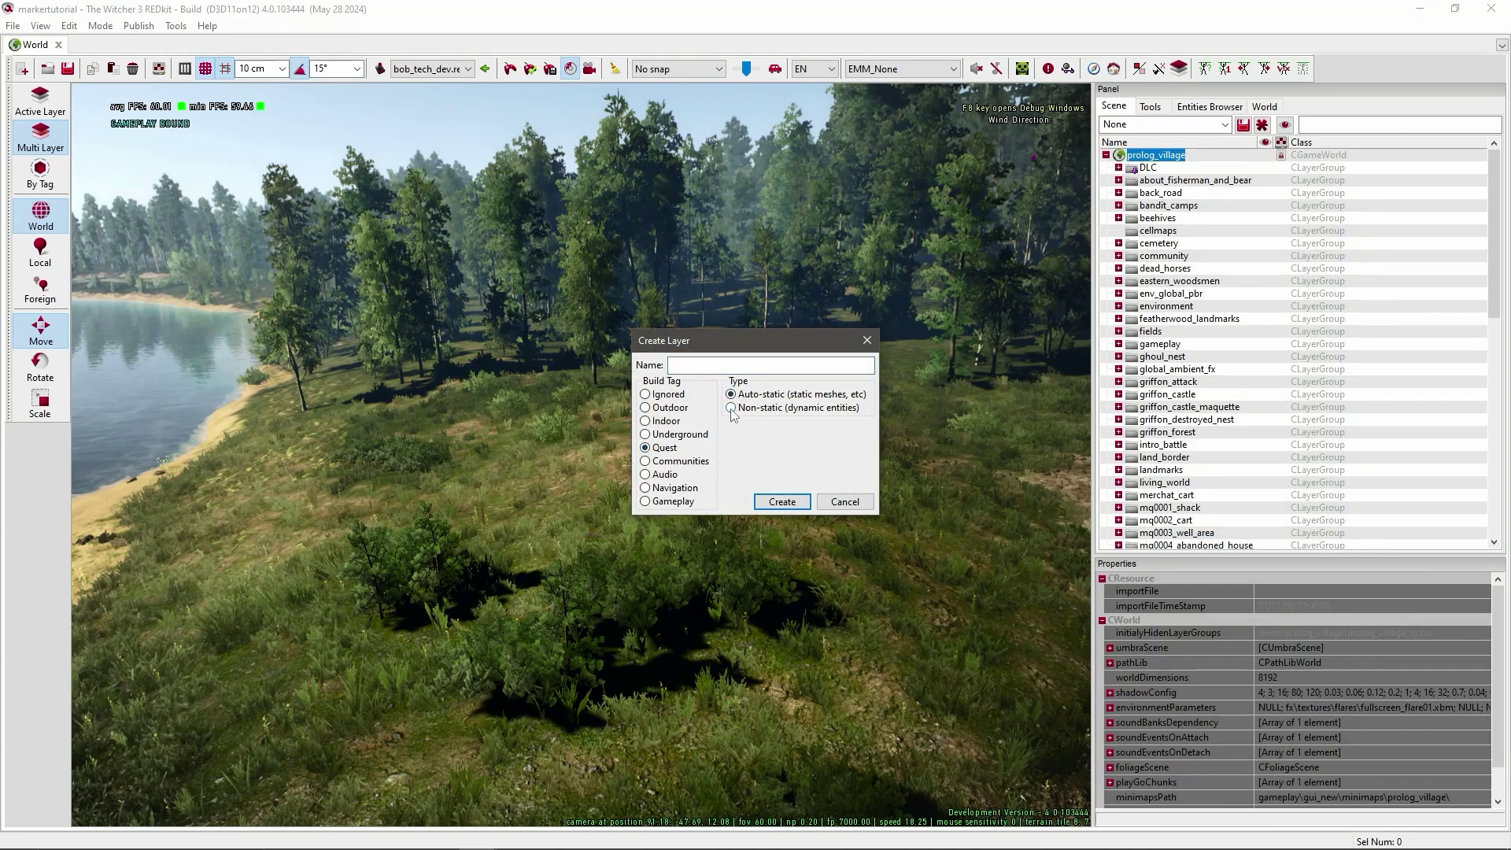
click(716, 363)
click(782, 504)
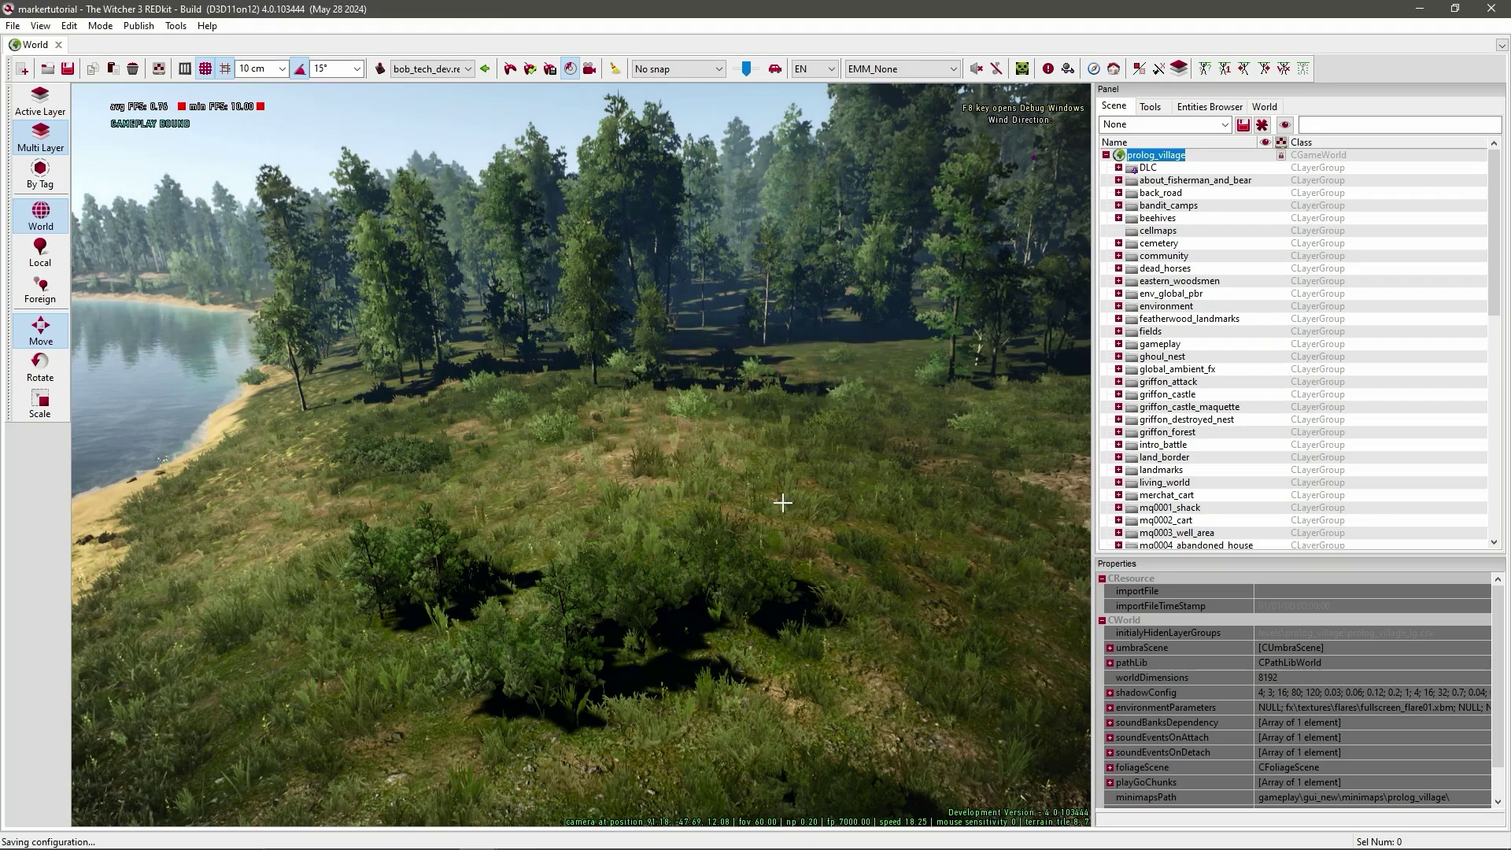
drag(1498, 260, 1498, 521)
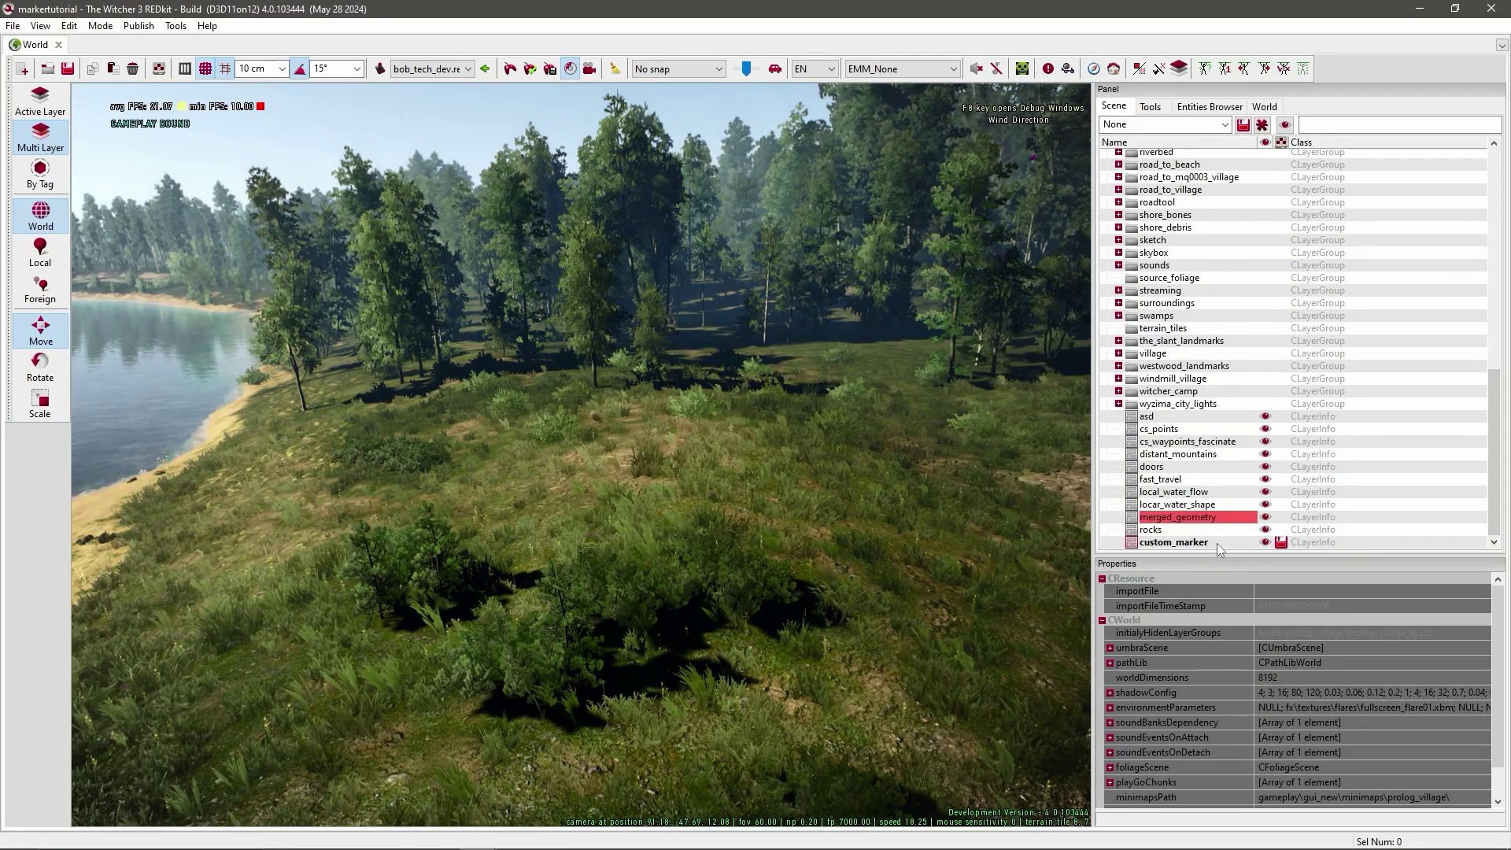
click(1166, 543)
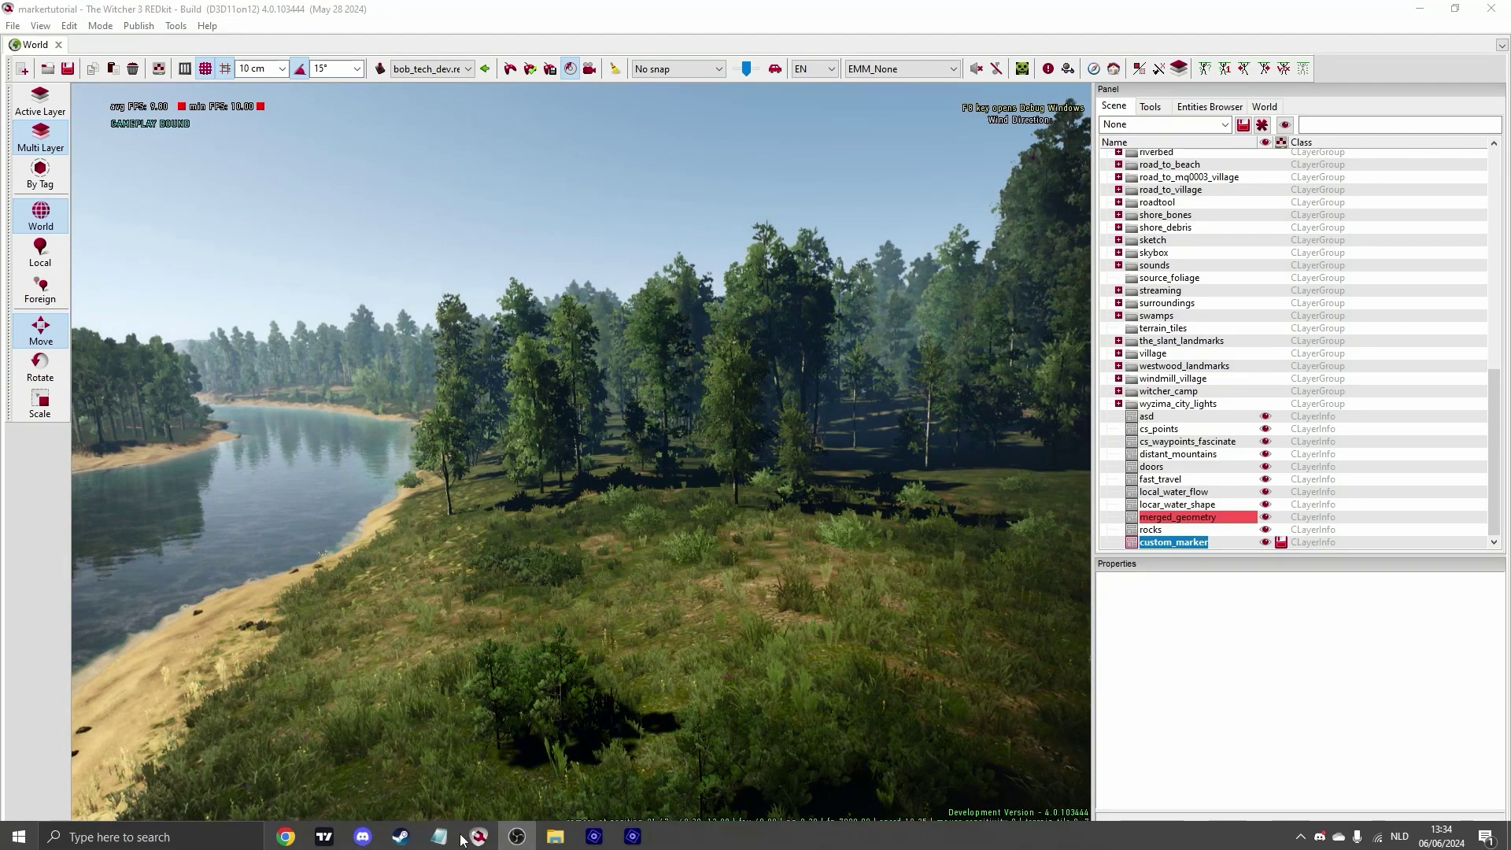
Place the entity template fast_travel_template_nomansland_a.w2ent.w2ent from gameplay\fast_travel_entities on the grassy hill beside the shore.
mouse_move(479, 835)
click(562, 790)
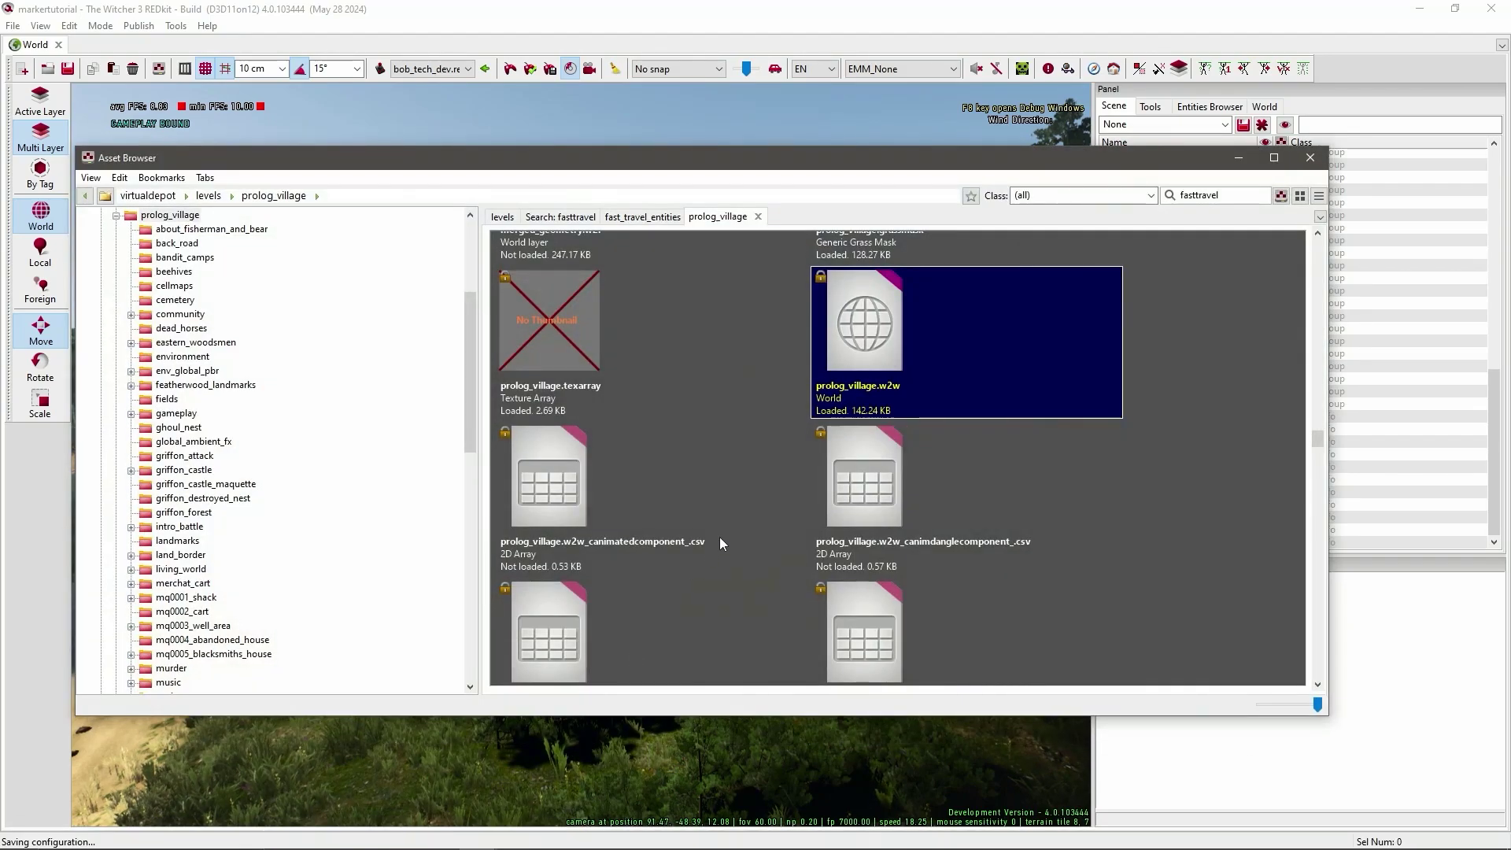
click(141, 286)
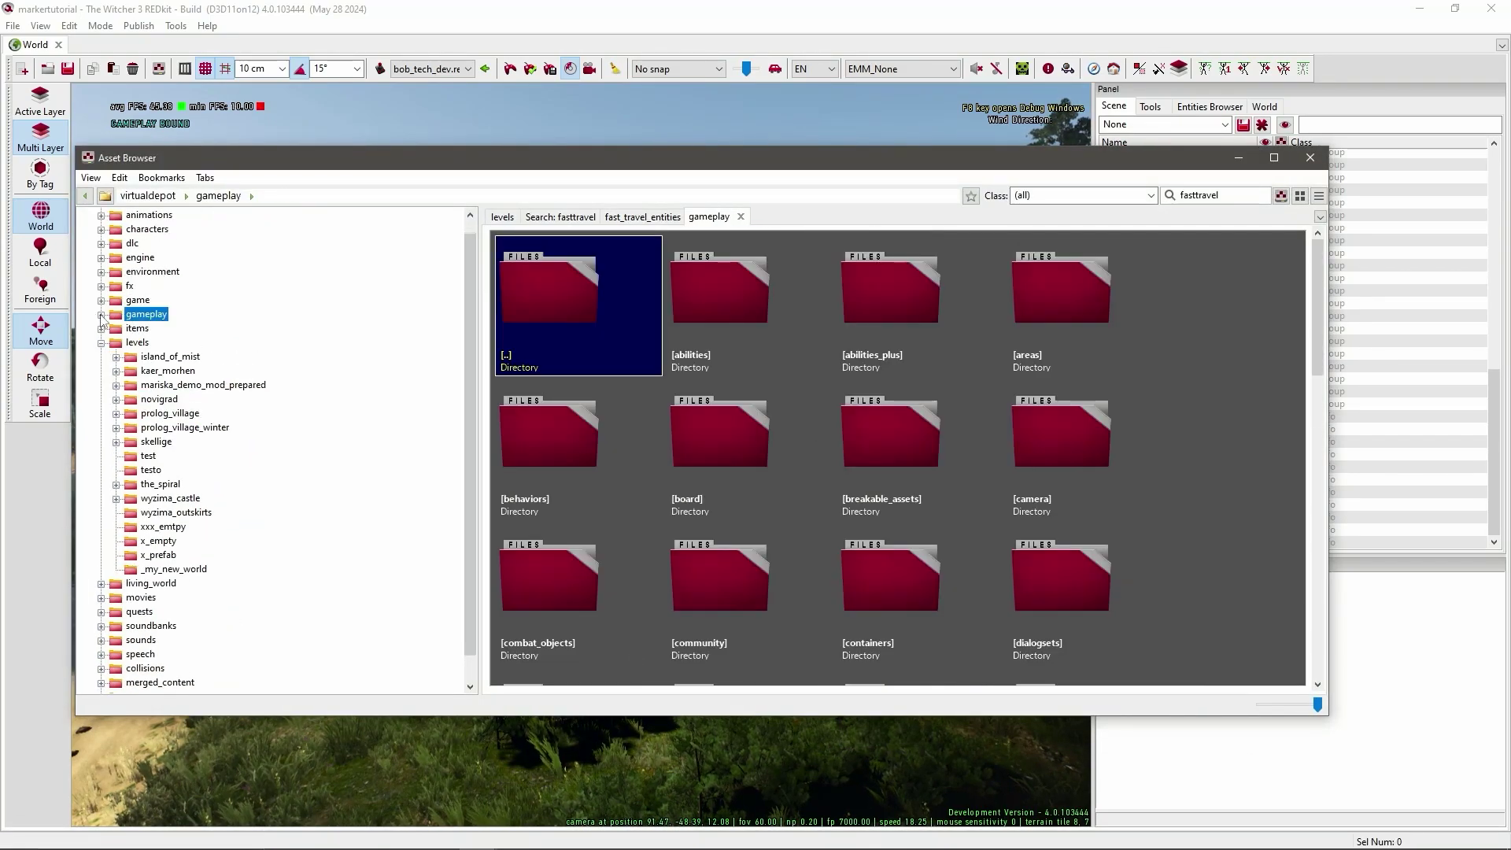
click(193, 414)
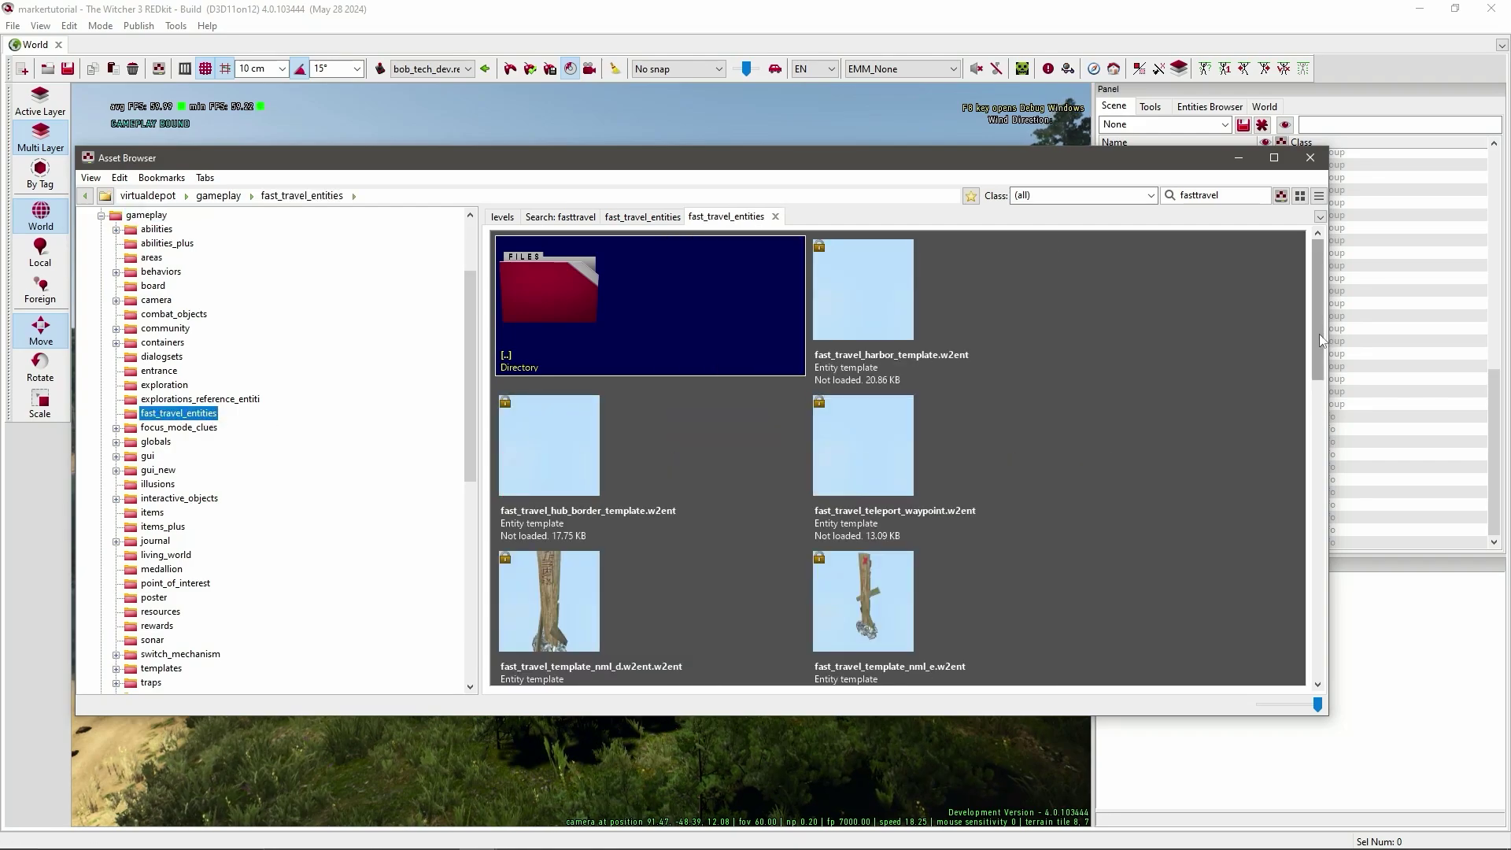
drag(1318, 331, 1312, 488)
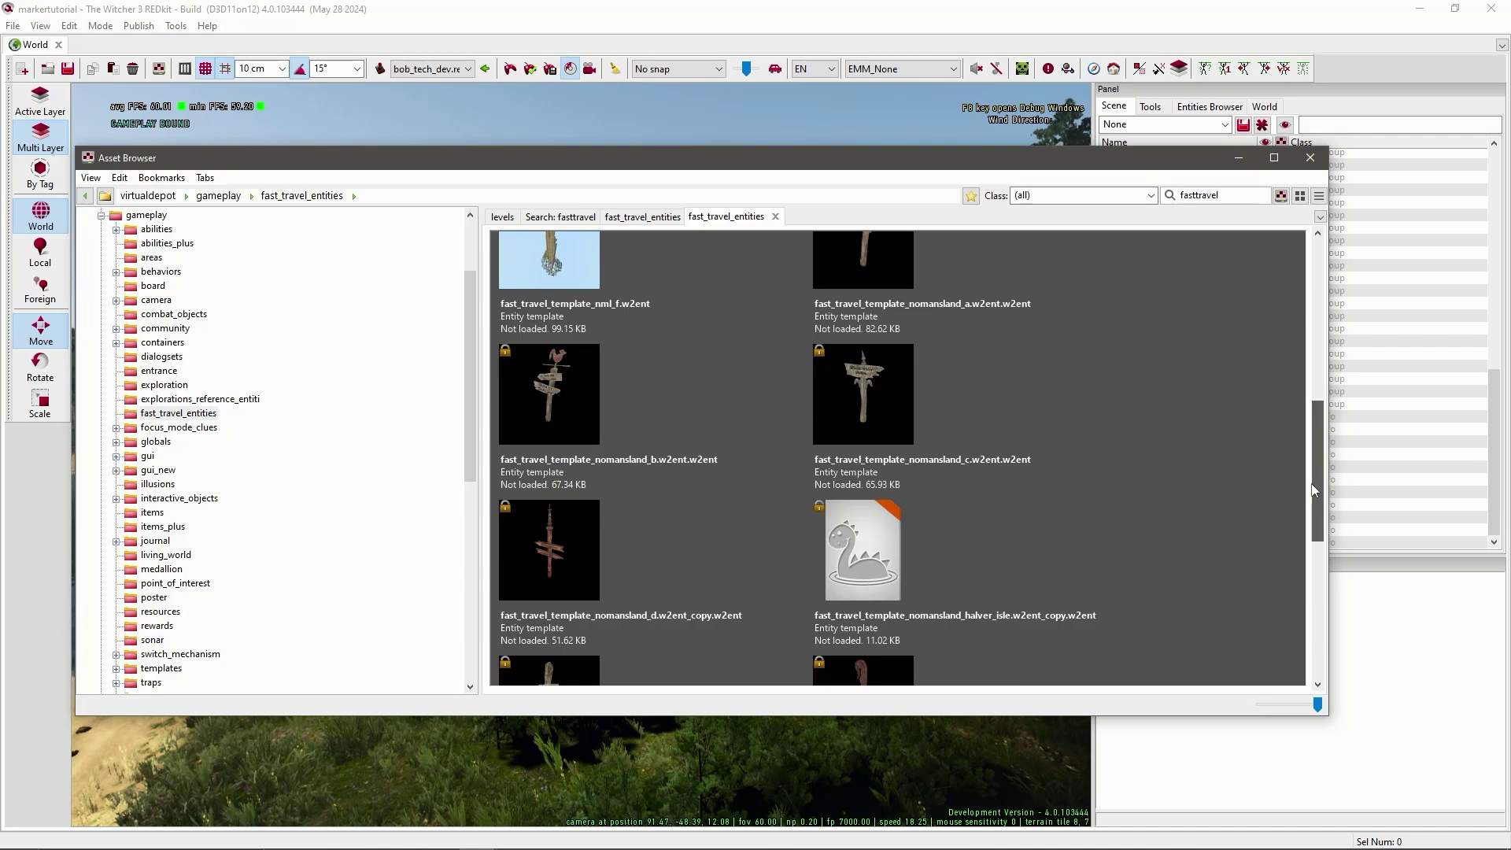
drag(1315, 490, 1314, 429)
click(1035, 434)
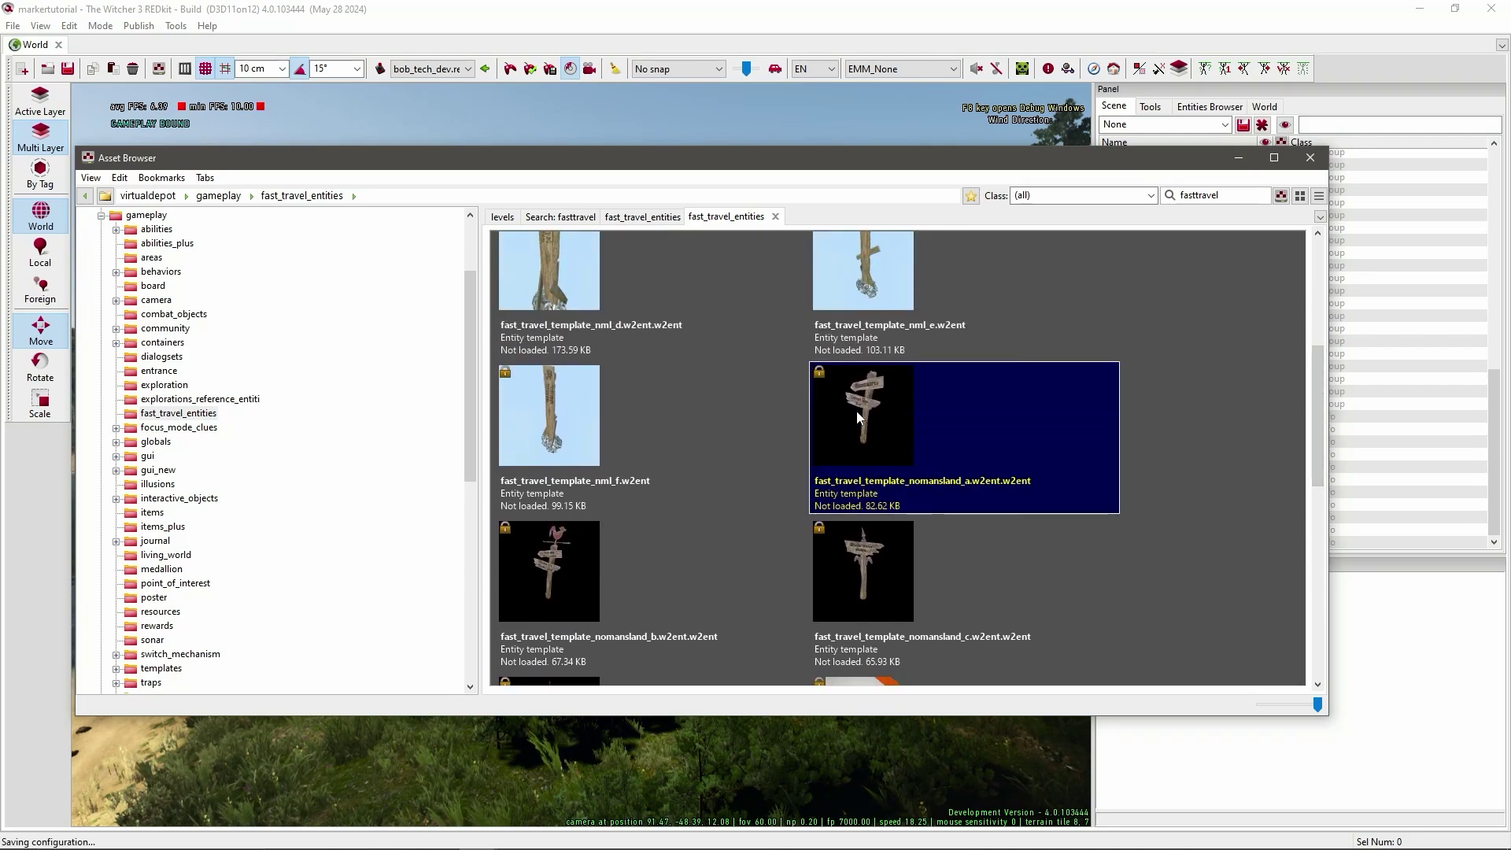
drag(793, 510, 639, 760)
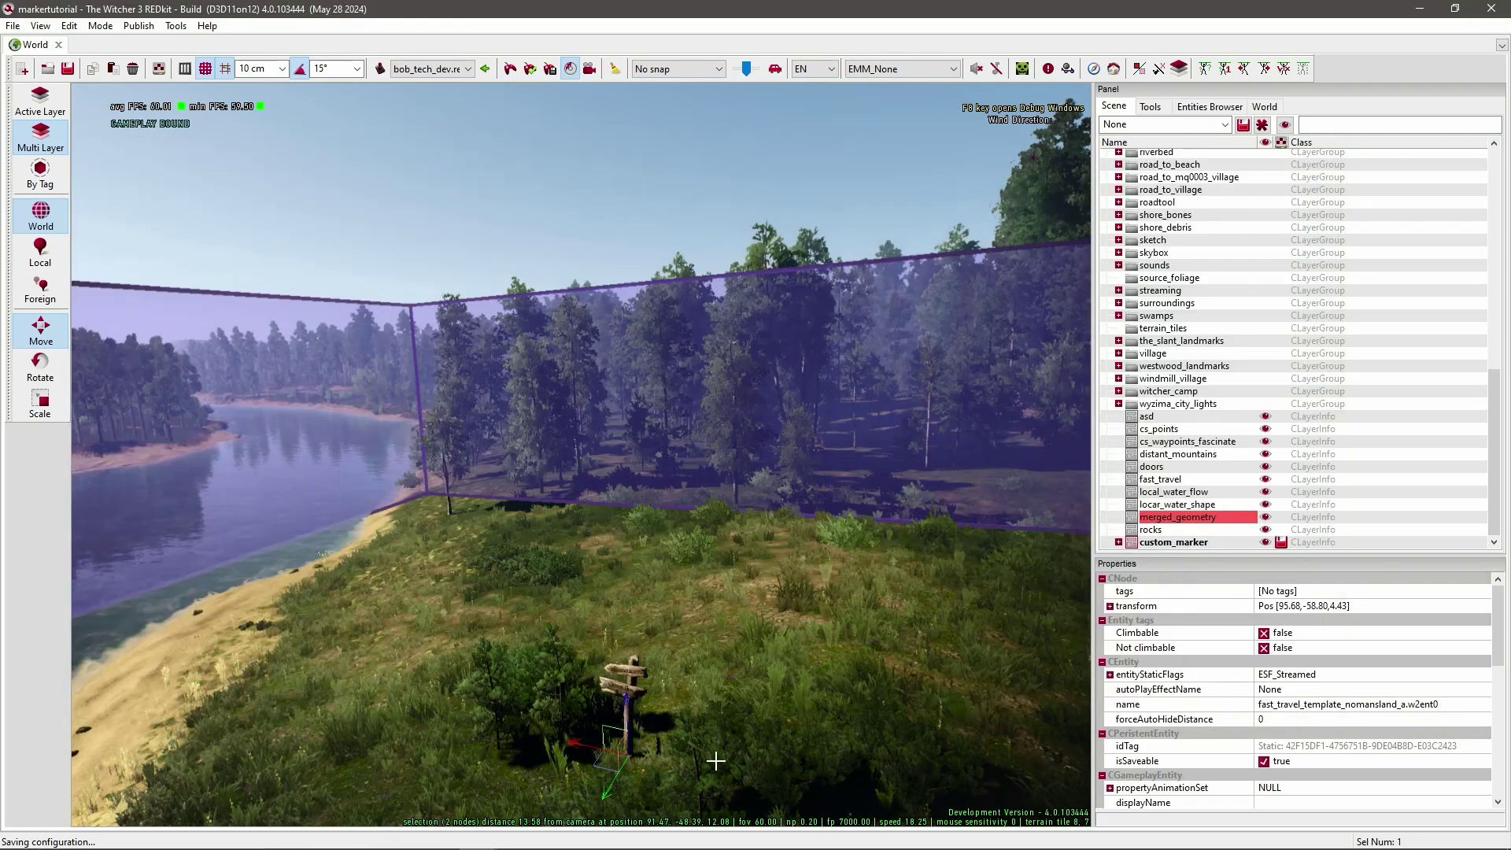
Move the placed signpost along the Y axis to about -64.30 and examine the area volume around it.
drag(614, 792, 691, 664)
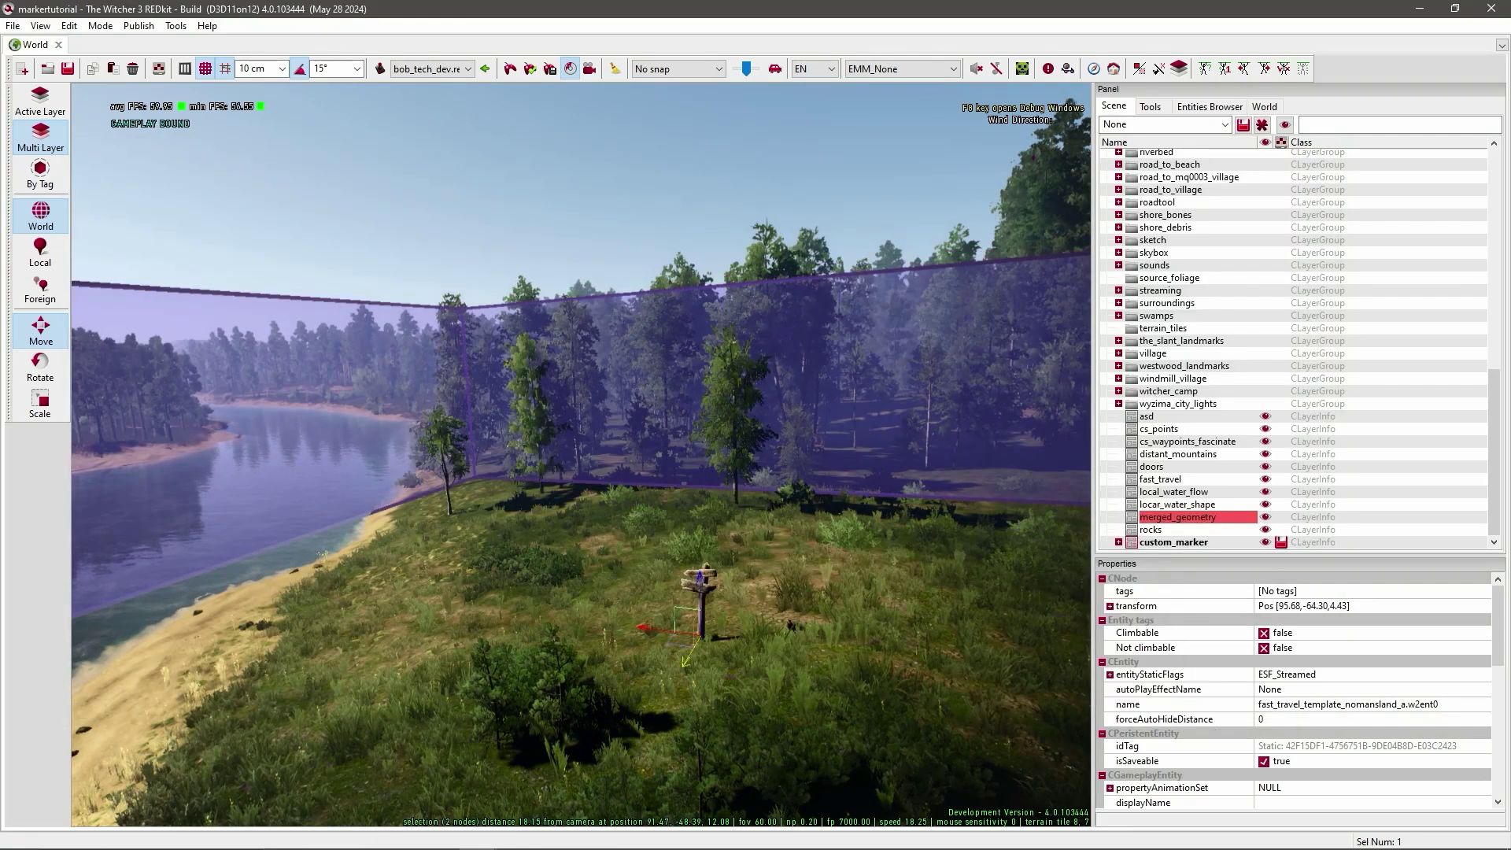
key(shift+s)
shift+right_drag(614, 792, 671, 591)
key(shift+a)
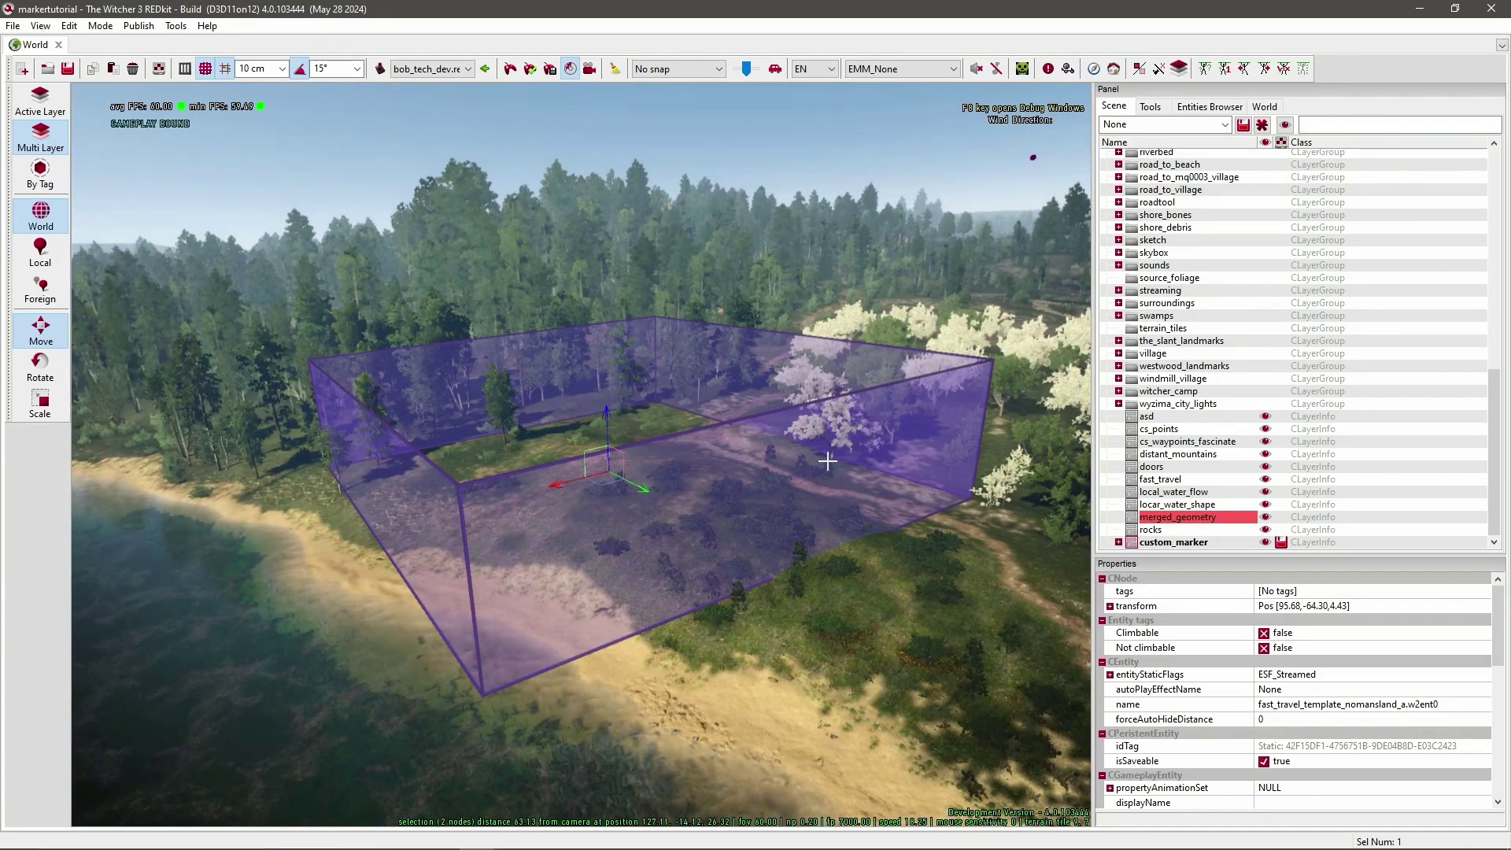
key(w)
key(d)
right_drag(865, 473, 815, 480)
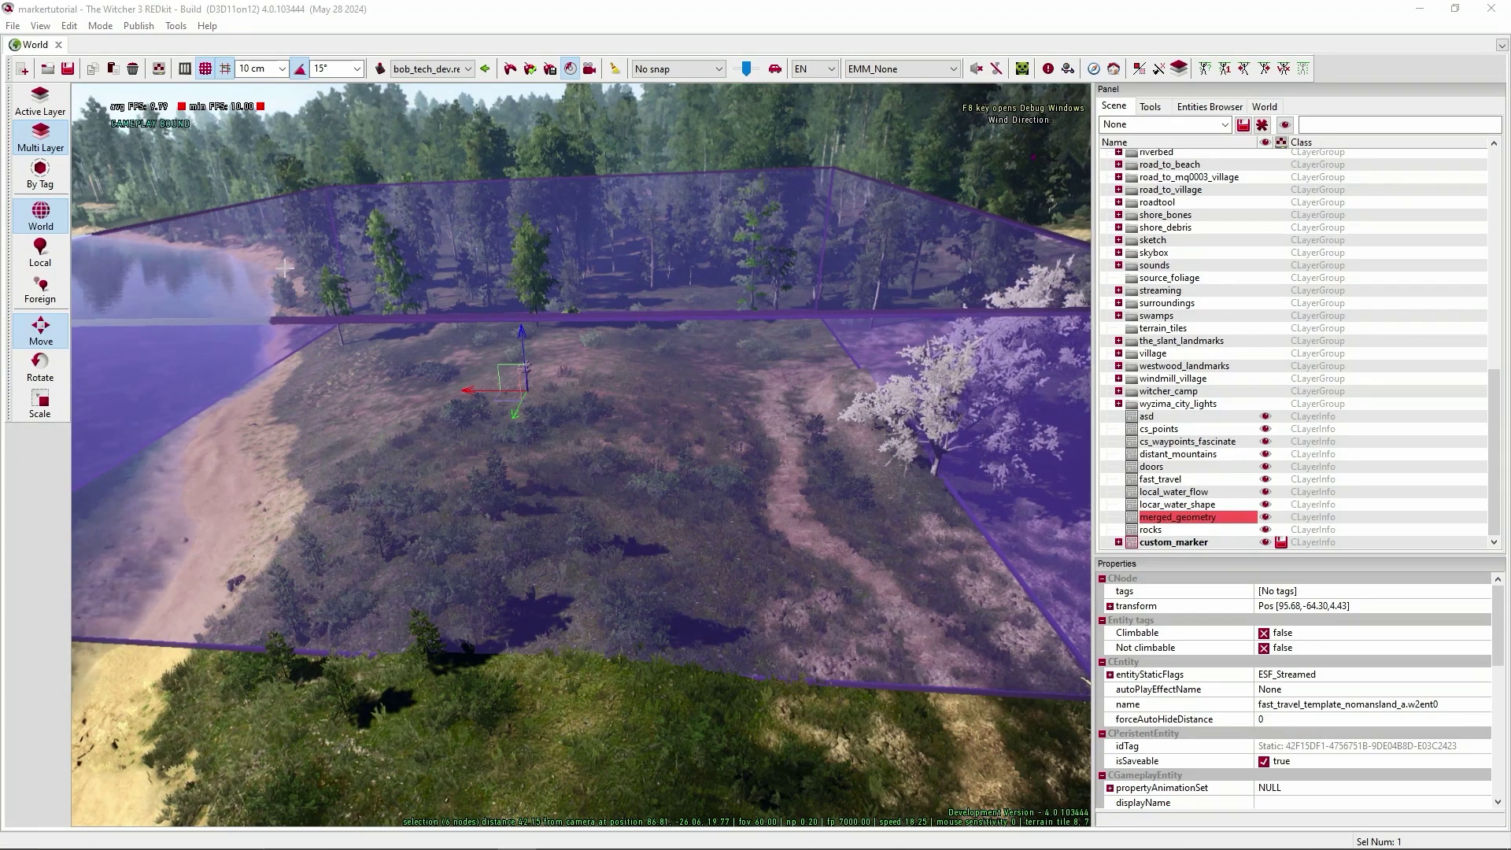
Check the Areas option in the Debug section of the editor options, and save and close the settings.
click(35, 26)
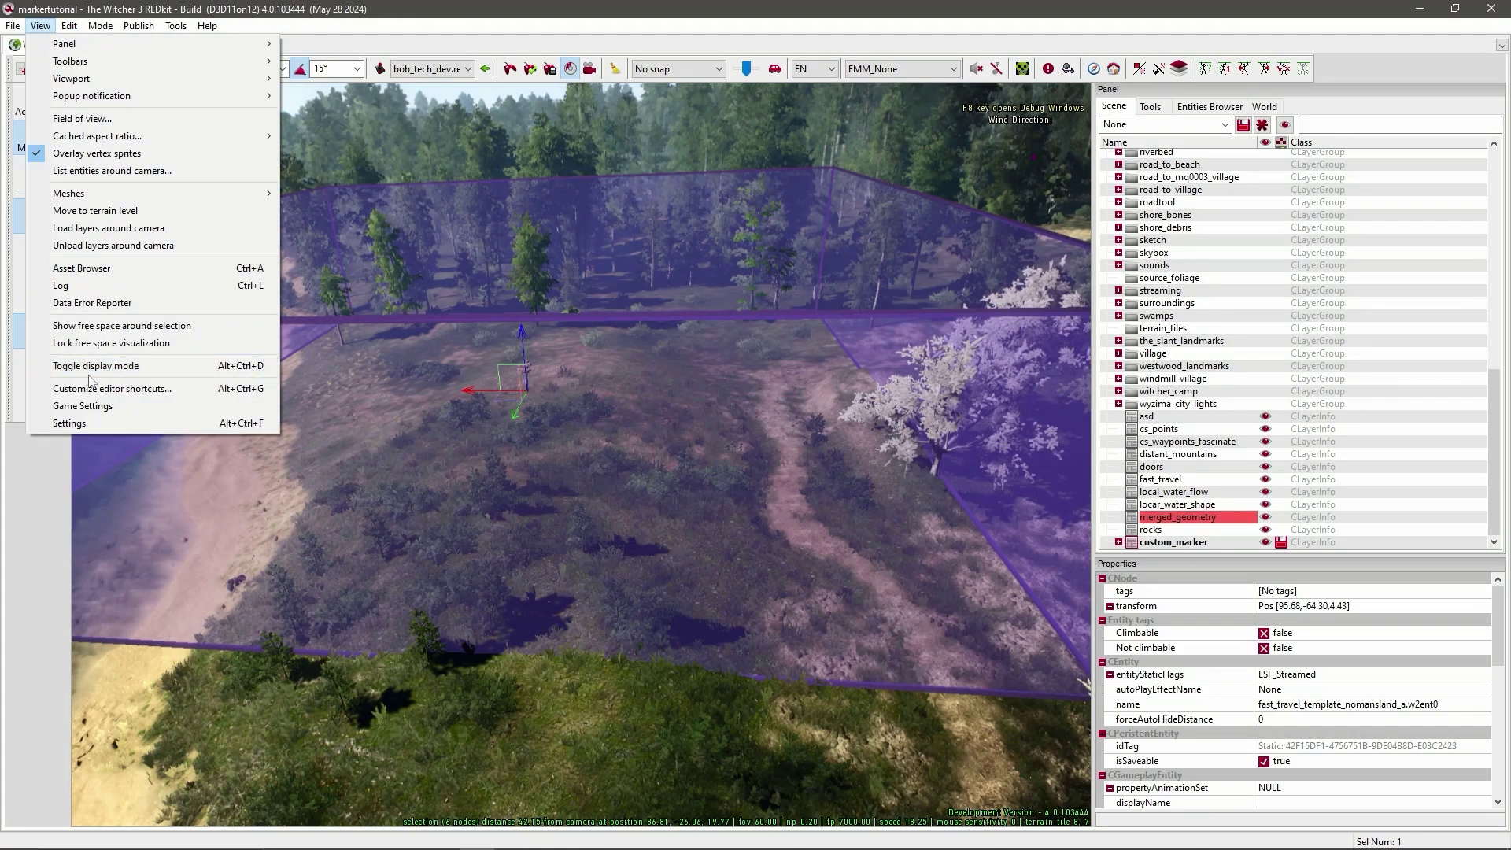
click(83, 423)
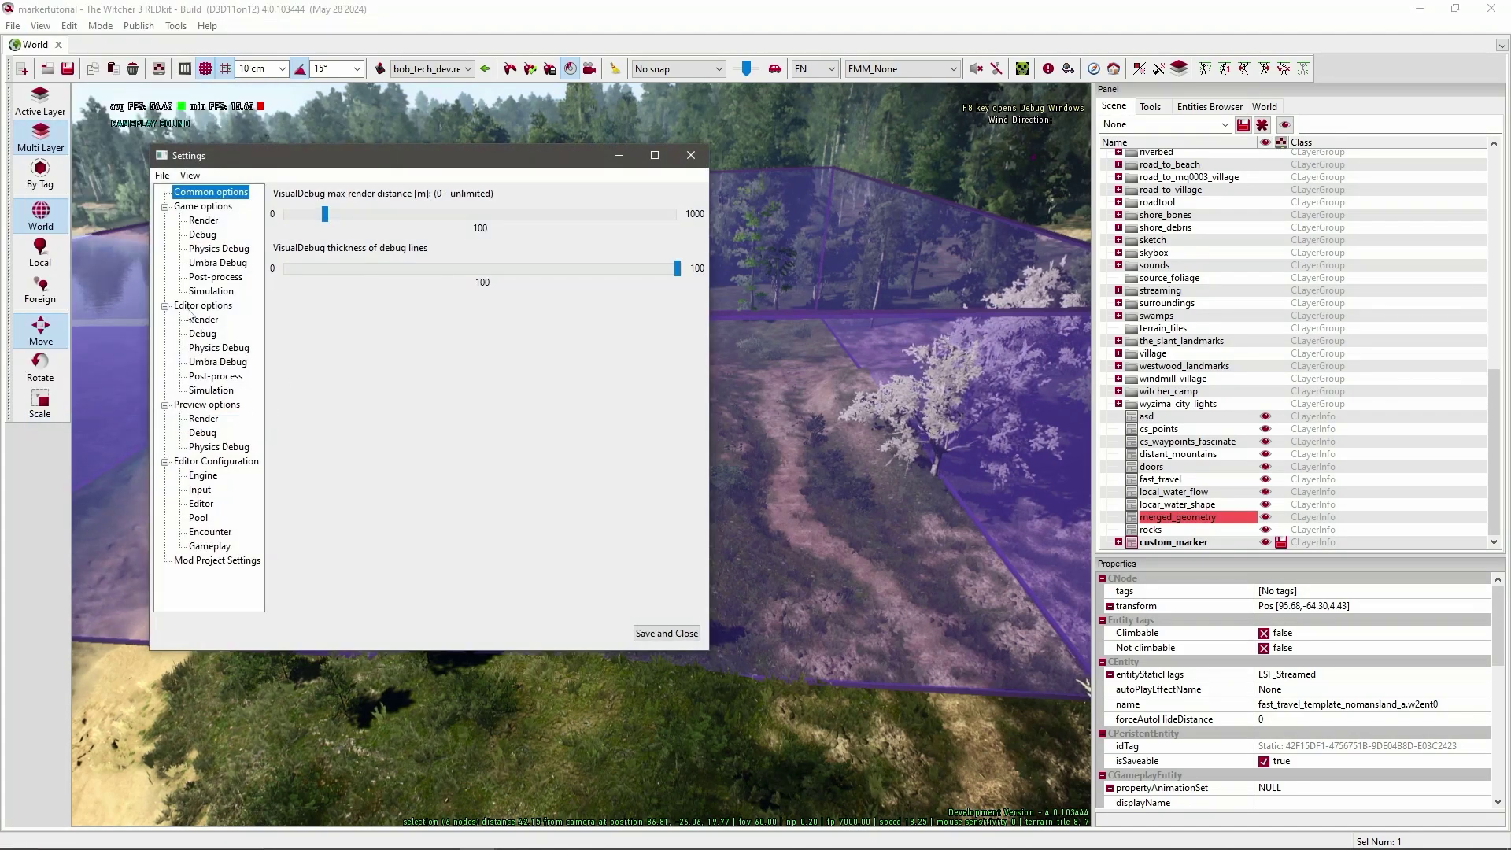
click(203, 334)
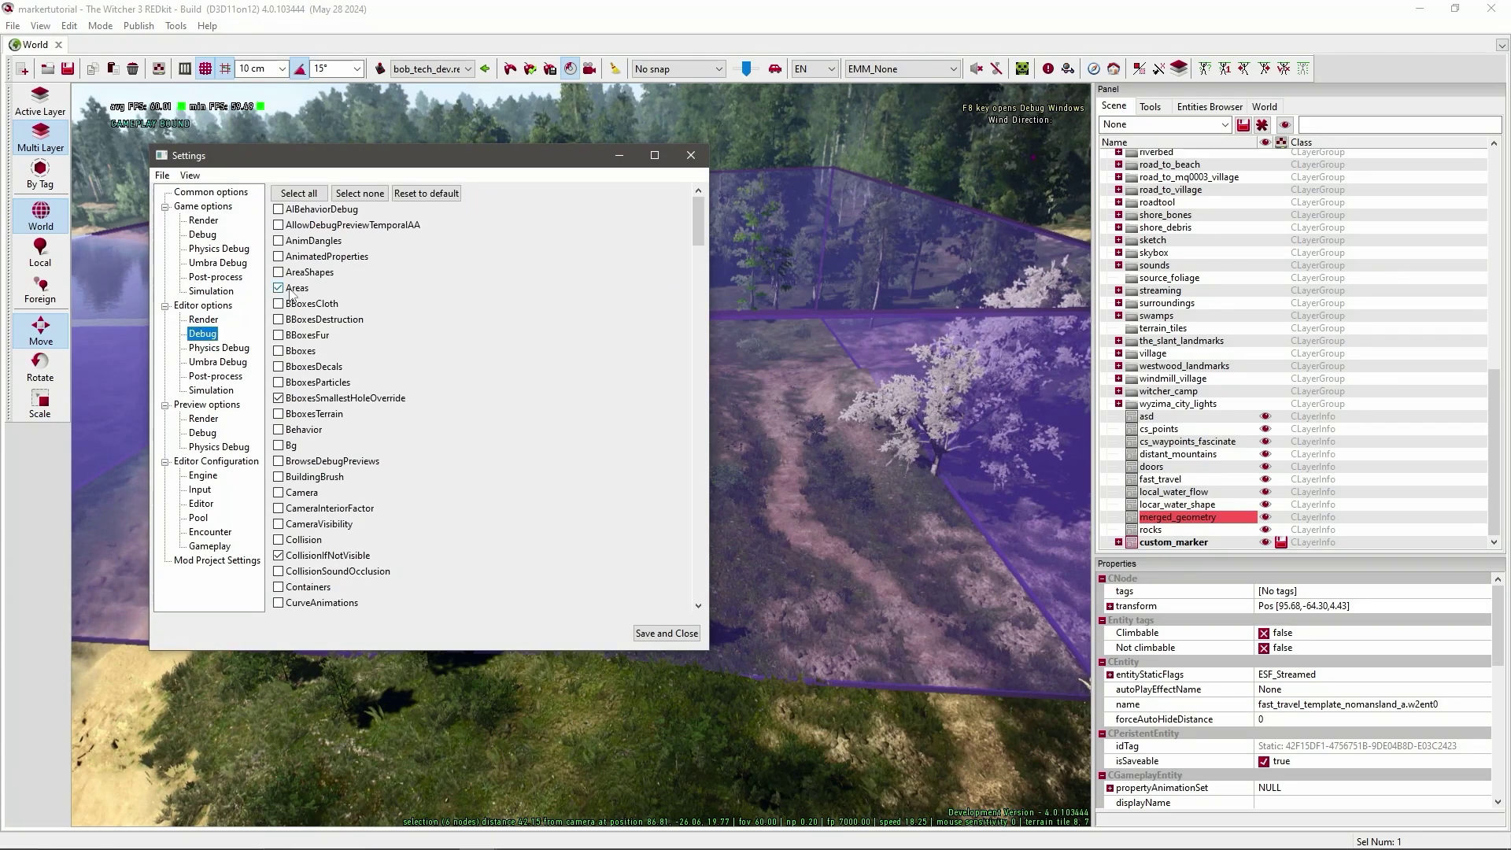
click(667, 634)
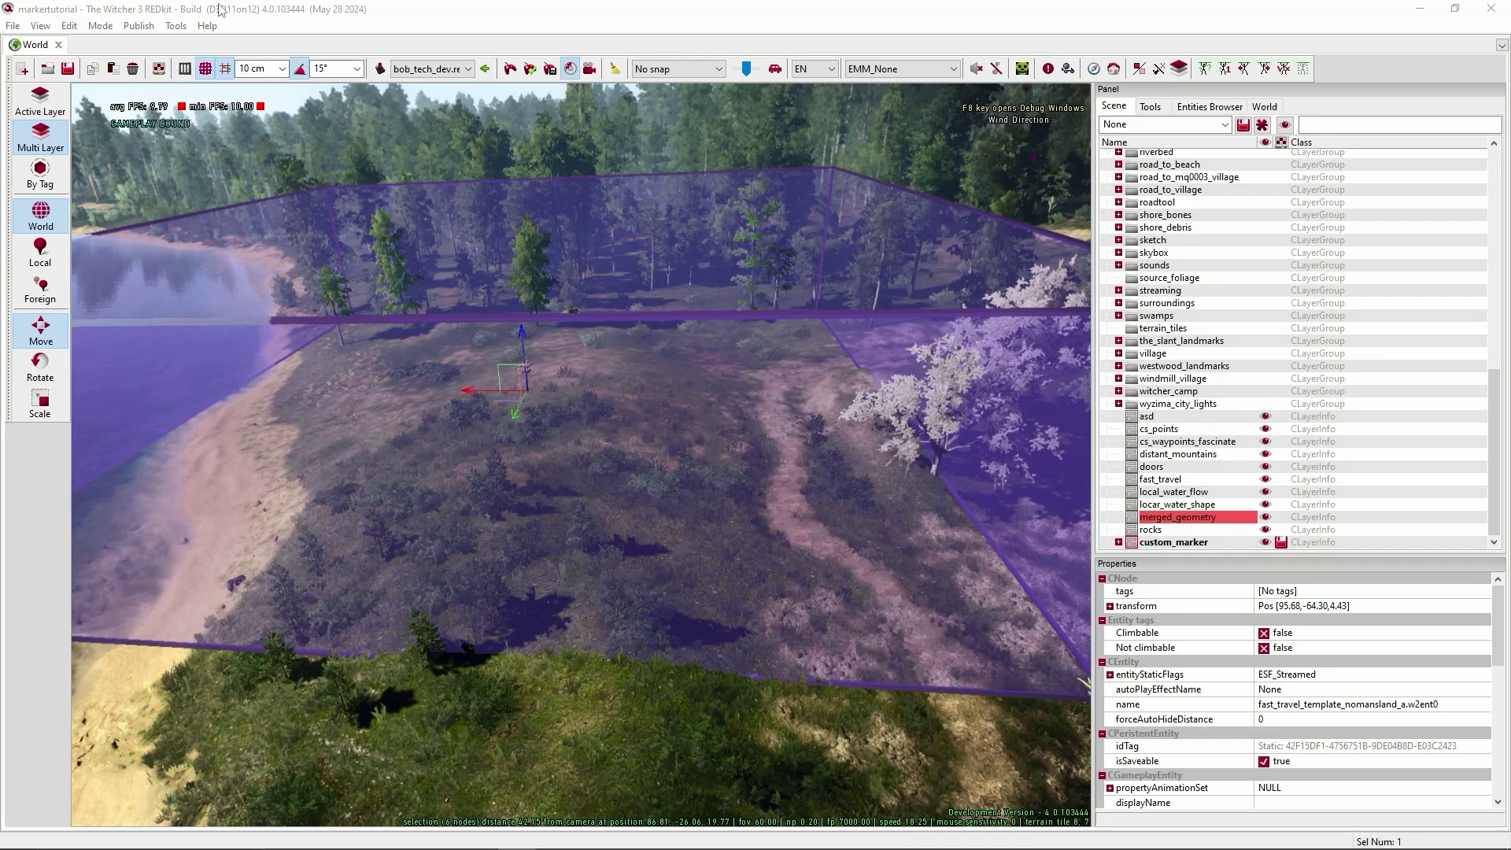
Open the Localized Strings Editor and filter its strings to the Maps category.
click(177, 26)
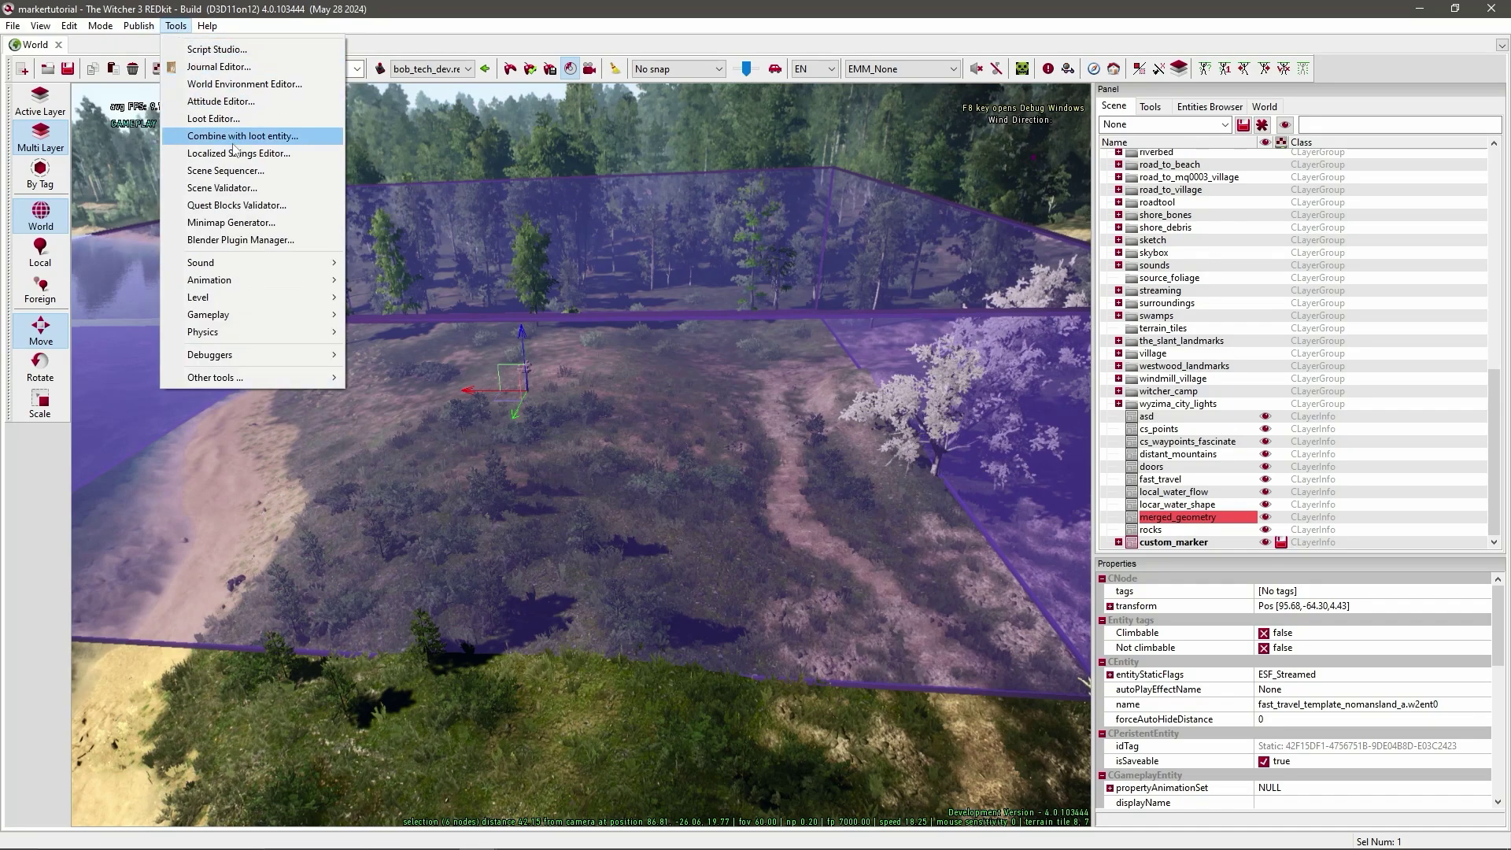
click(272, 156)
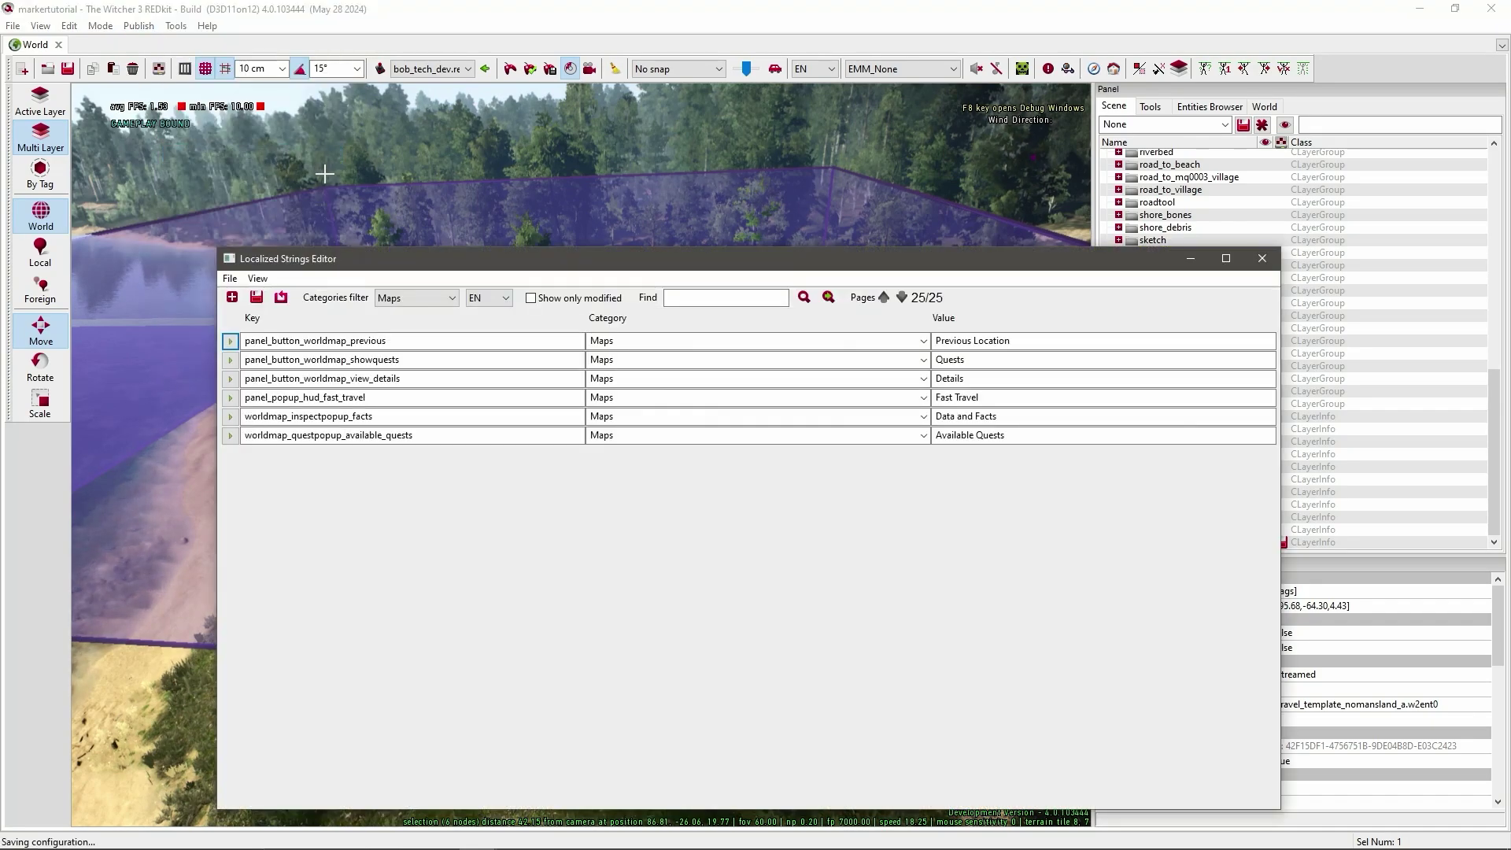
click(422, 298)
scroll(397, 325, up, 10)
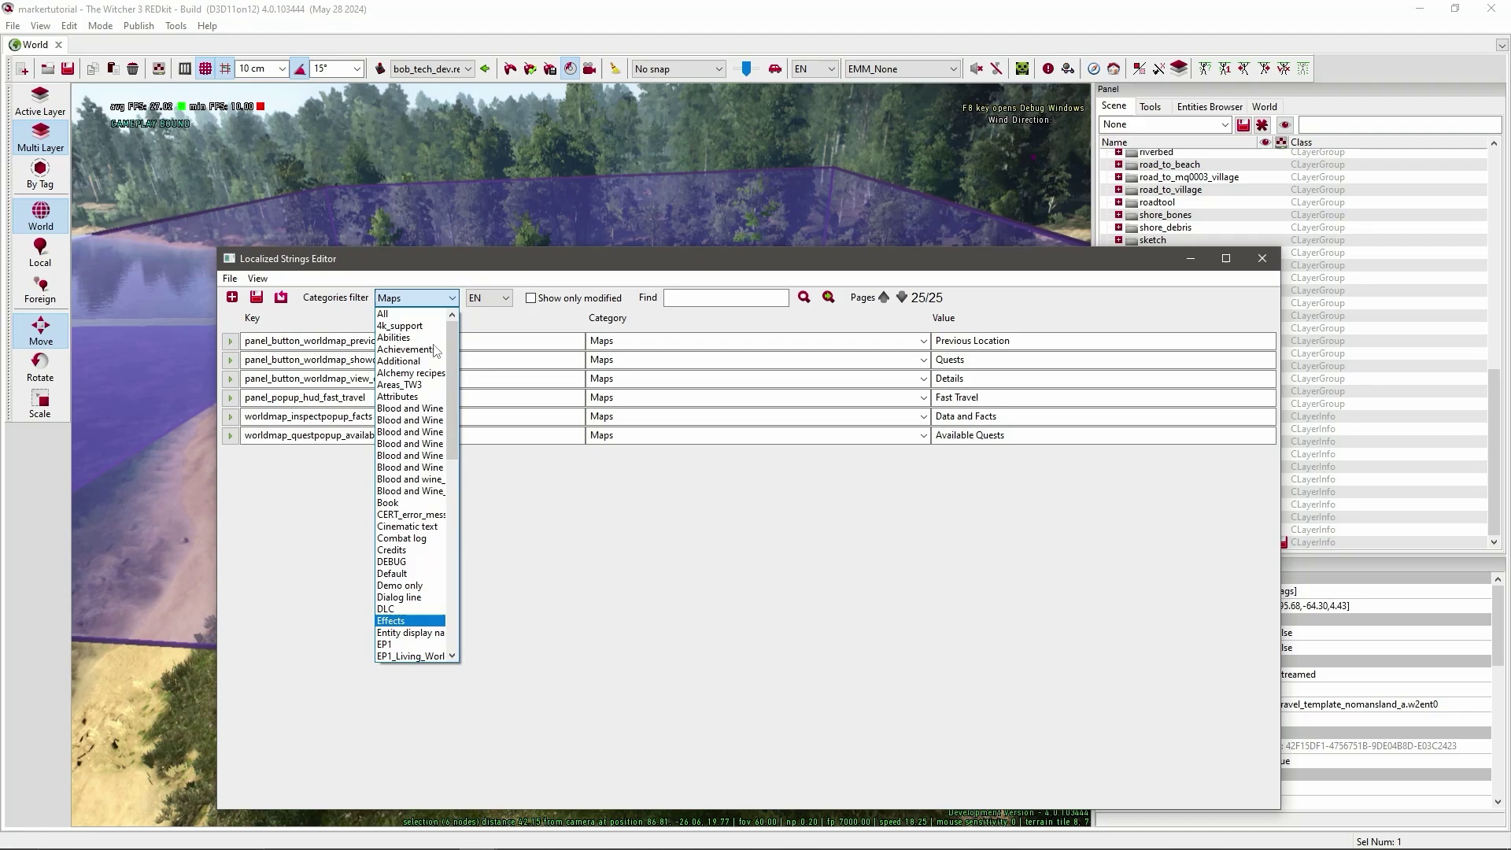
click(386, 314)
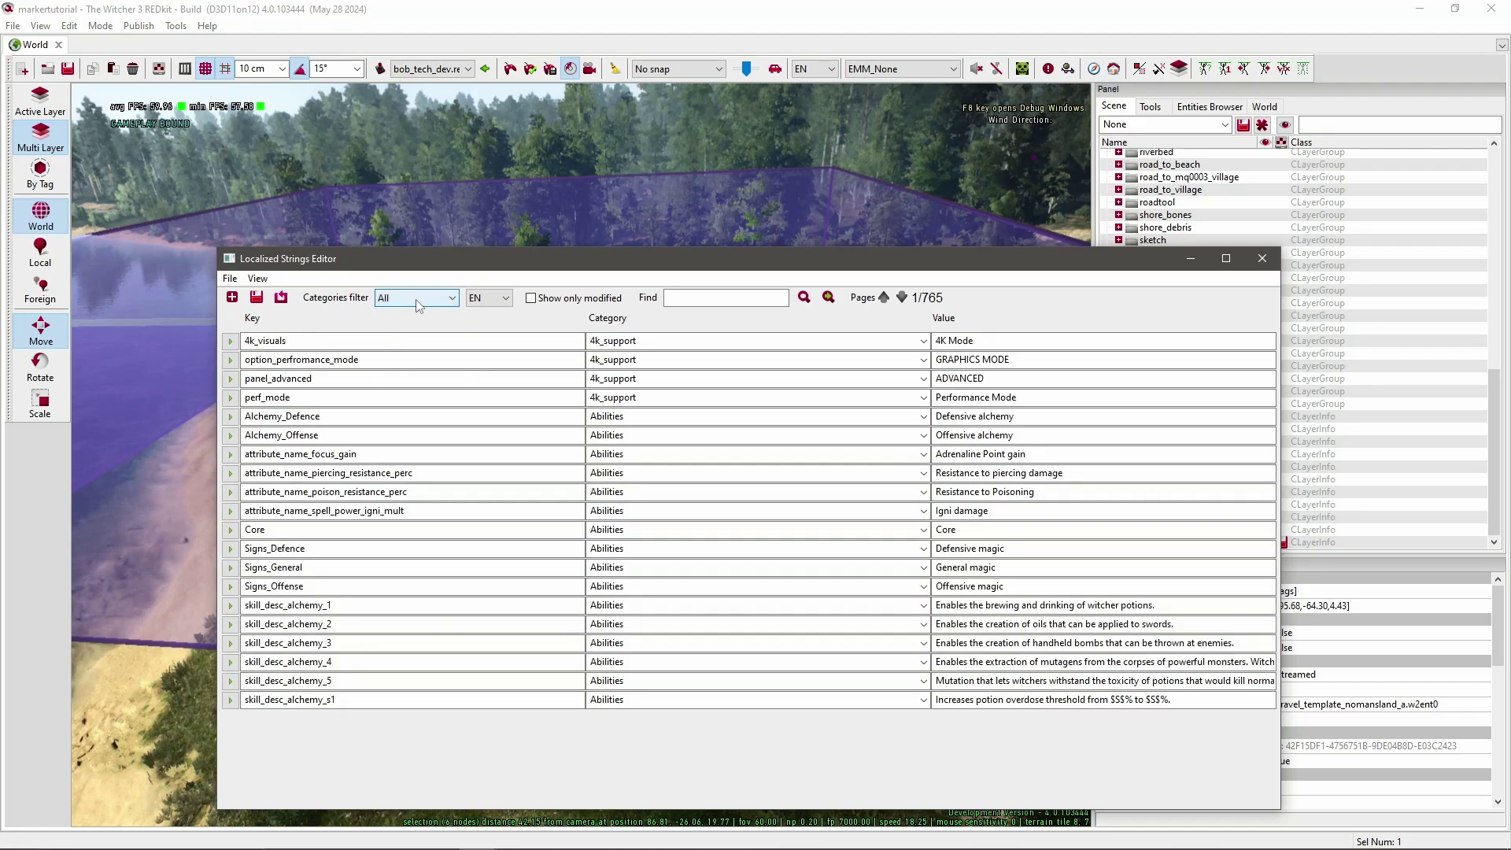
click(429, 302)
drag(455, 384, 455, 527)
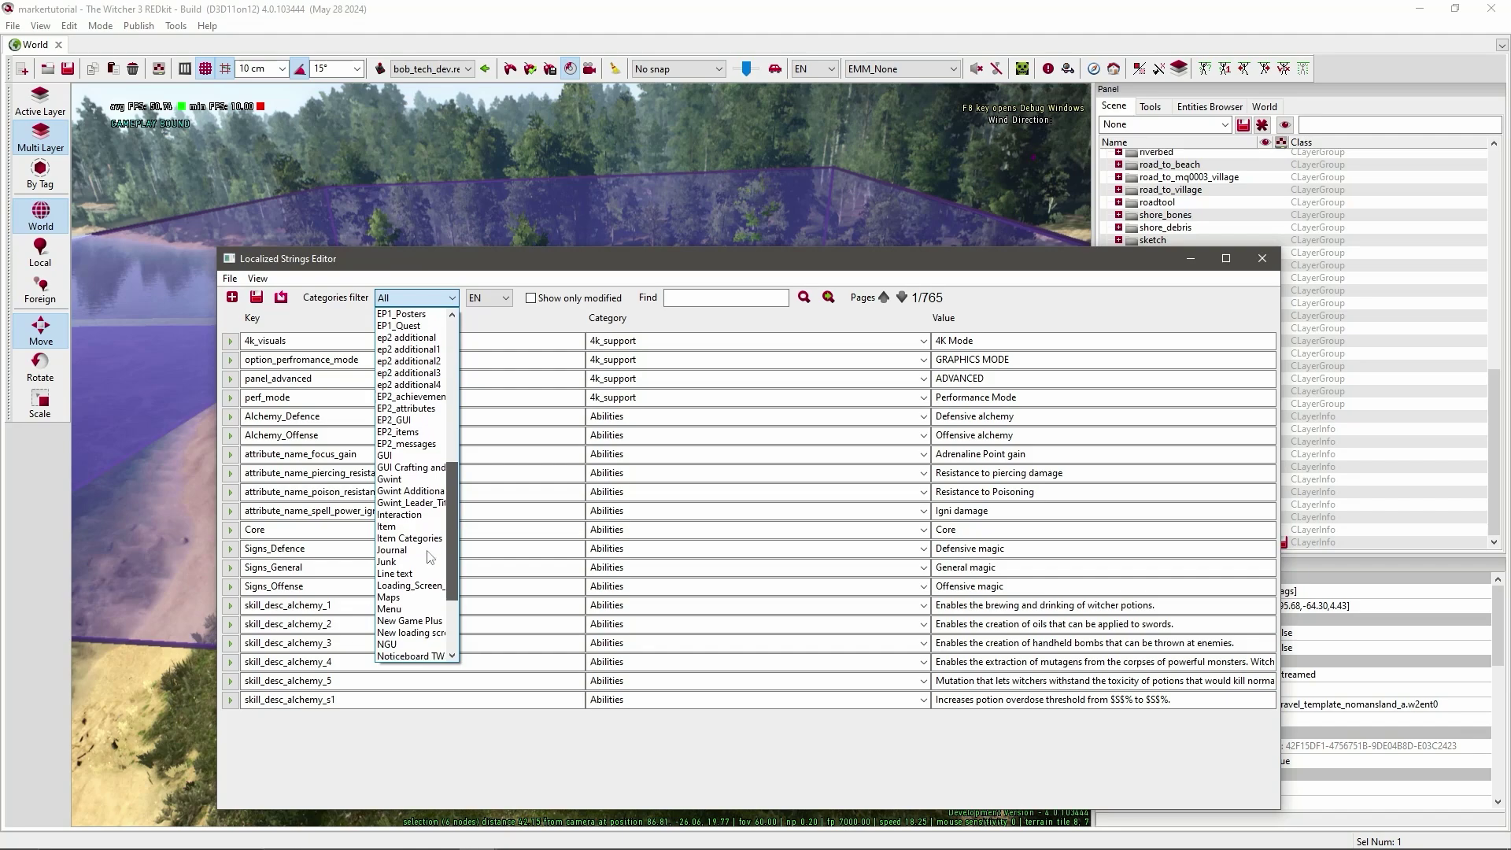
click(389, 598)
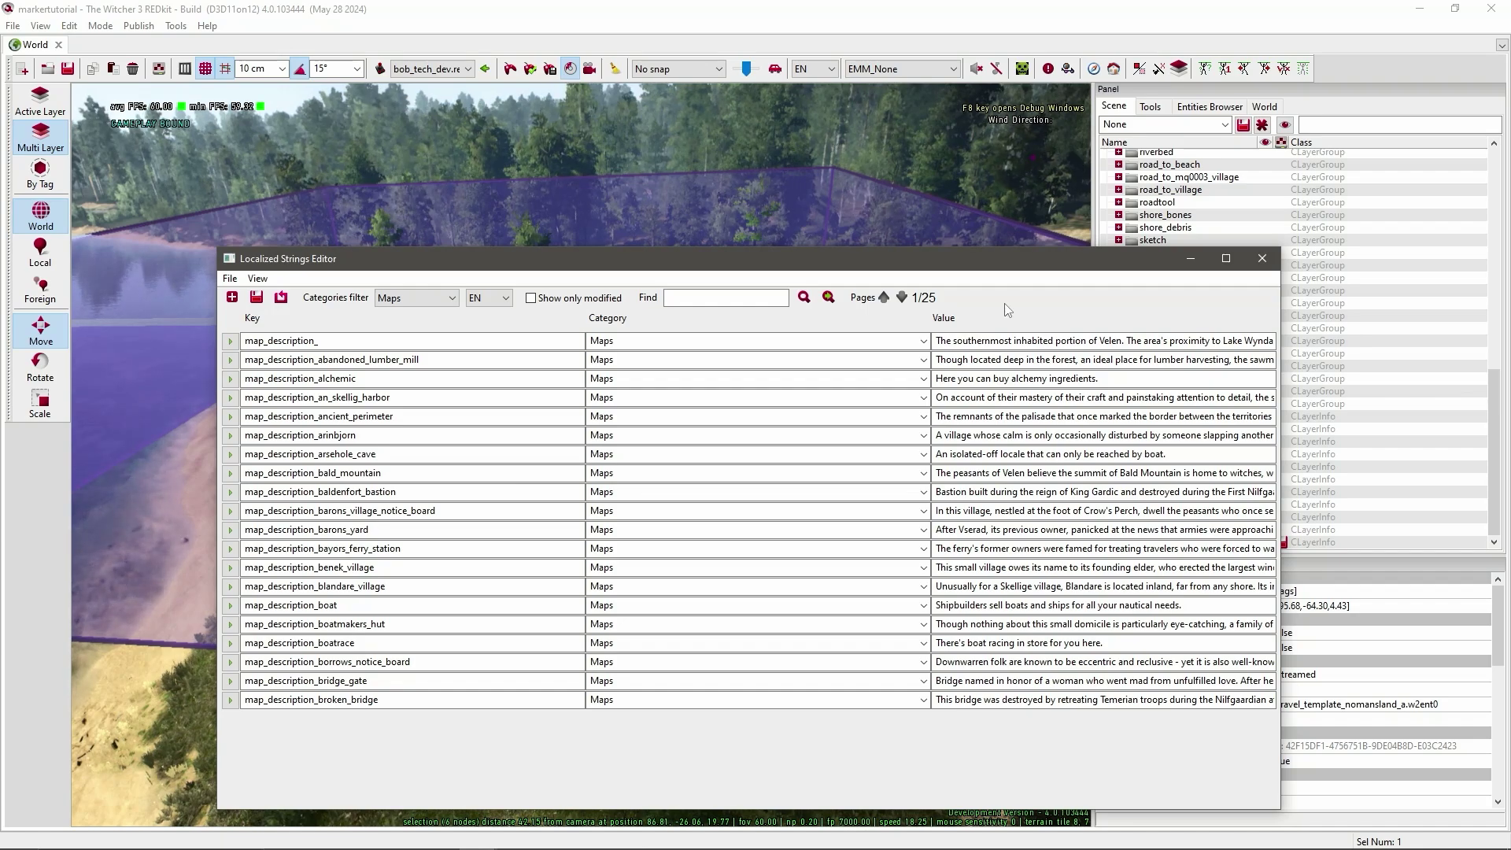
Go to the last page, page 25, of the Maps strings.
click(884, 297)
click(884, 297)
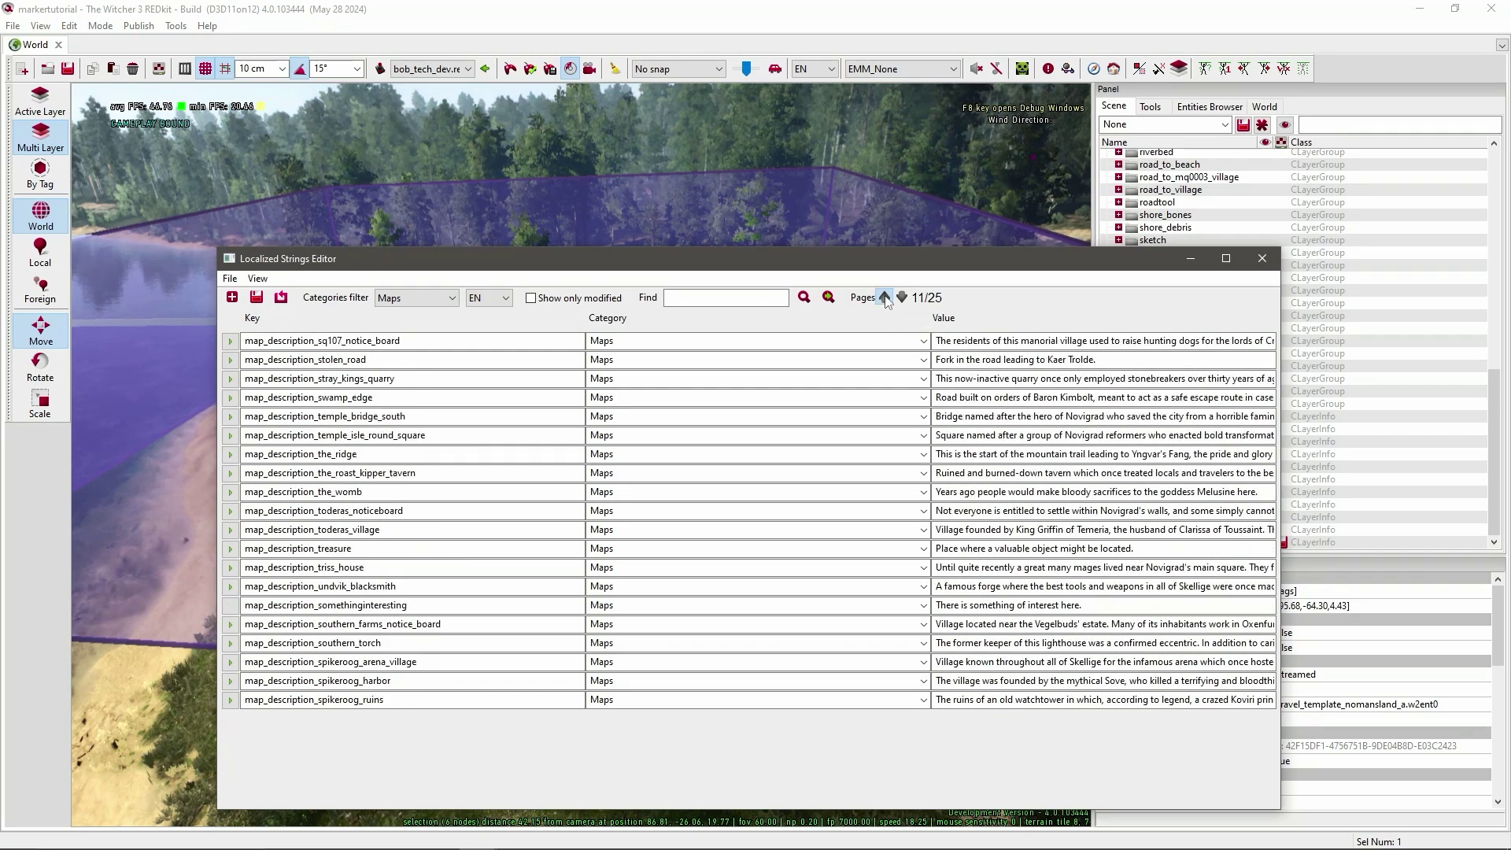
click(885, 297)
click(884, 297)
click(885, 297)
click(884, 298)
click(885, 297)
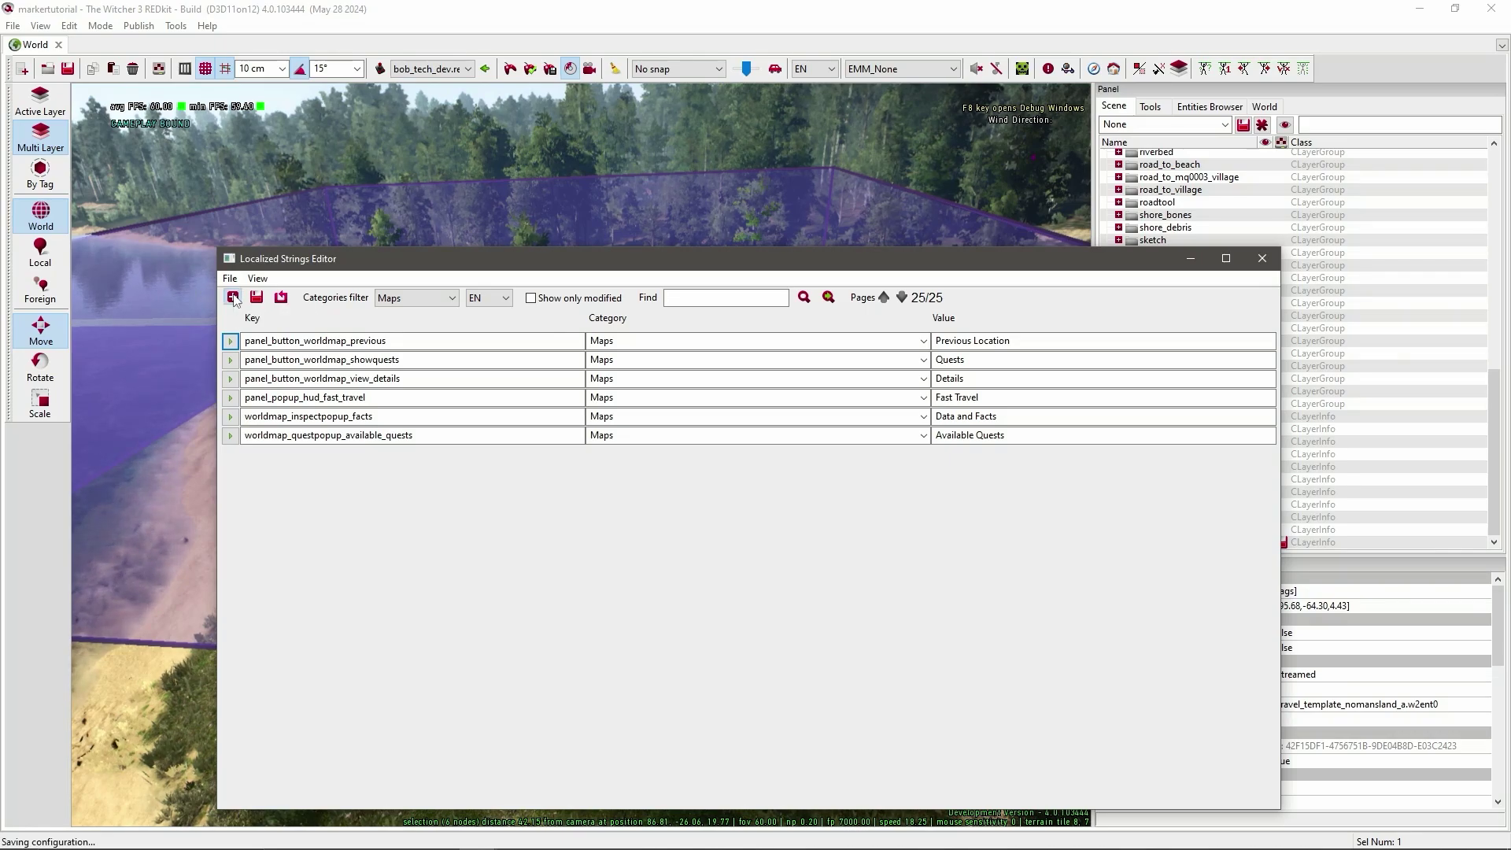
Add a Maps string with the key map_location_test_marker_01 and the value Test Marker.
click(232, 297)
click(324, 454)
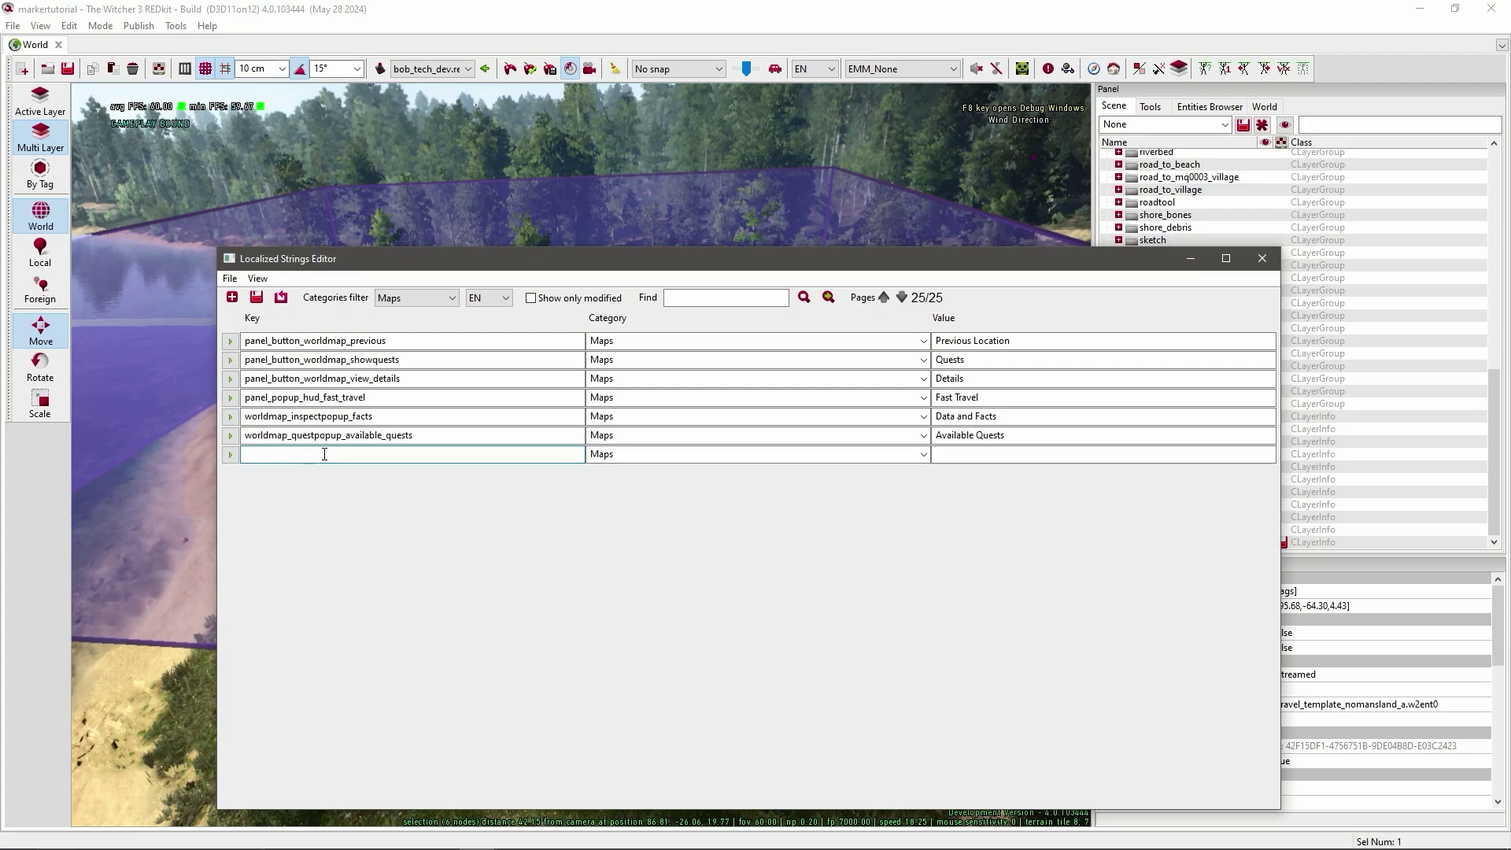
text(map_)
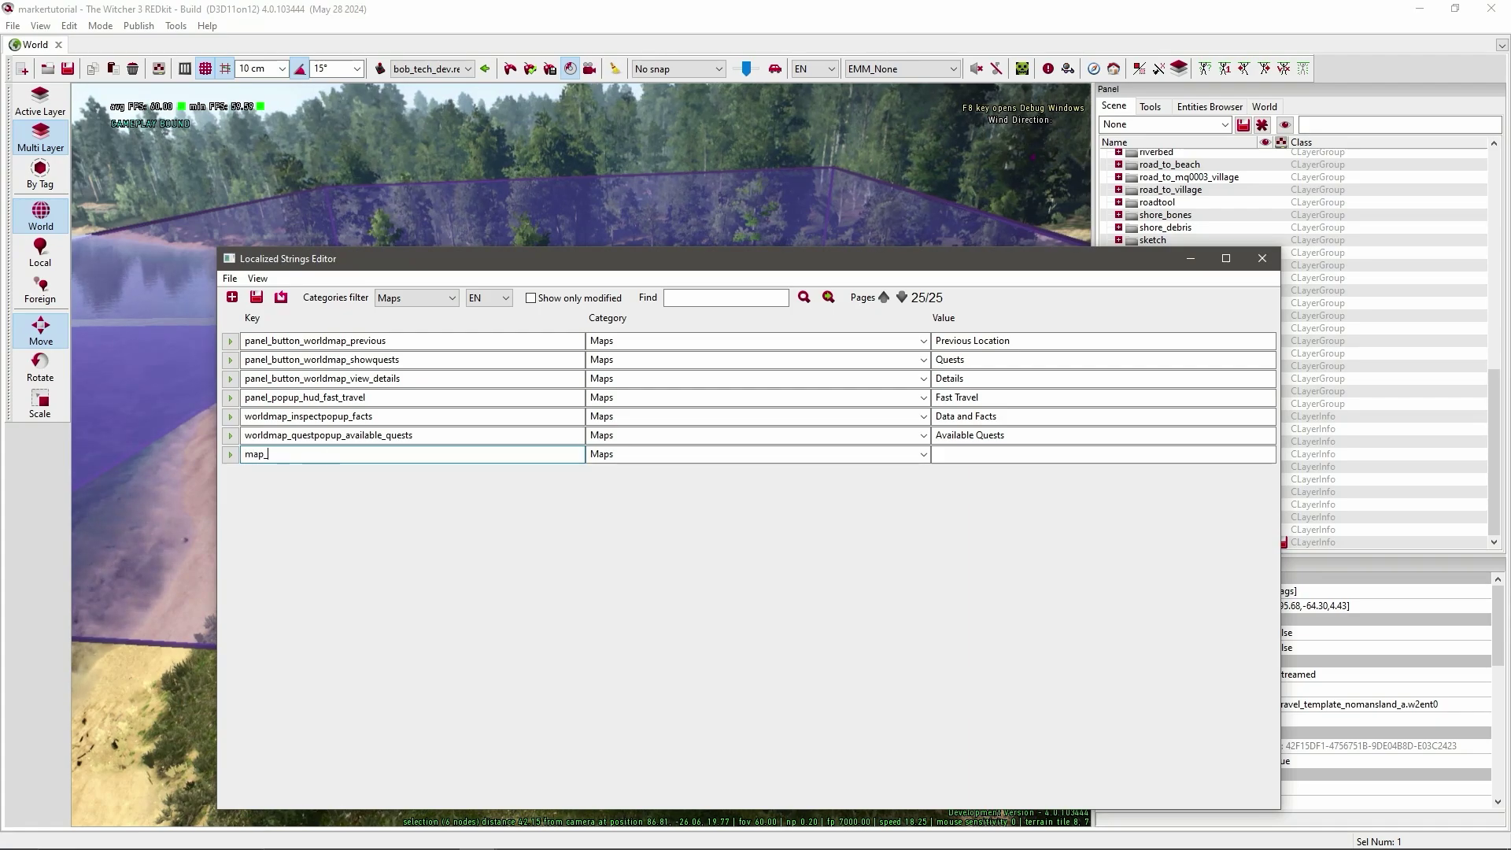
text(u)
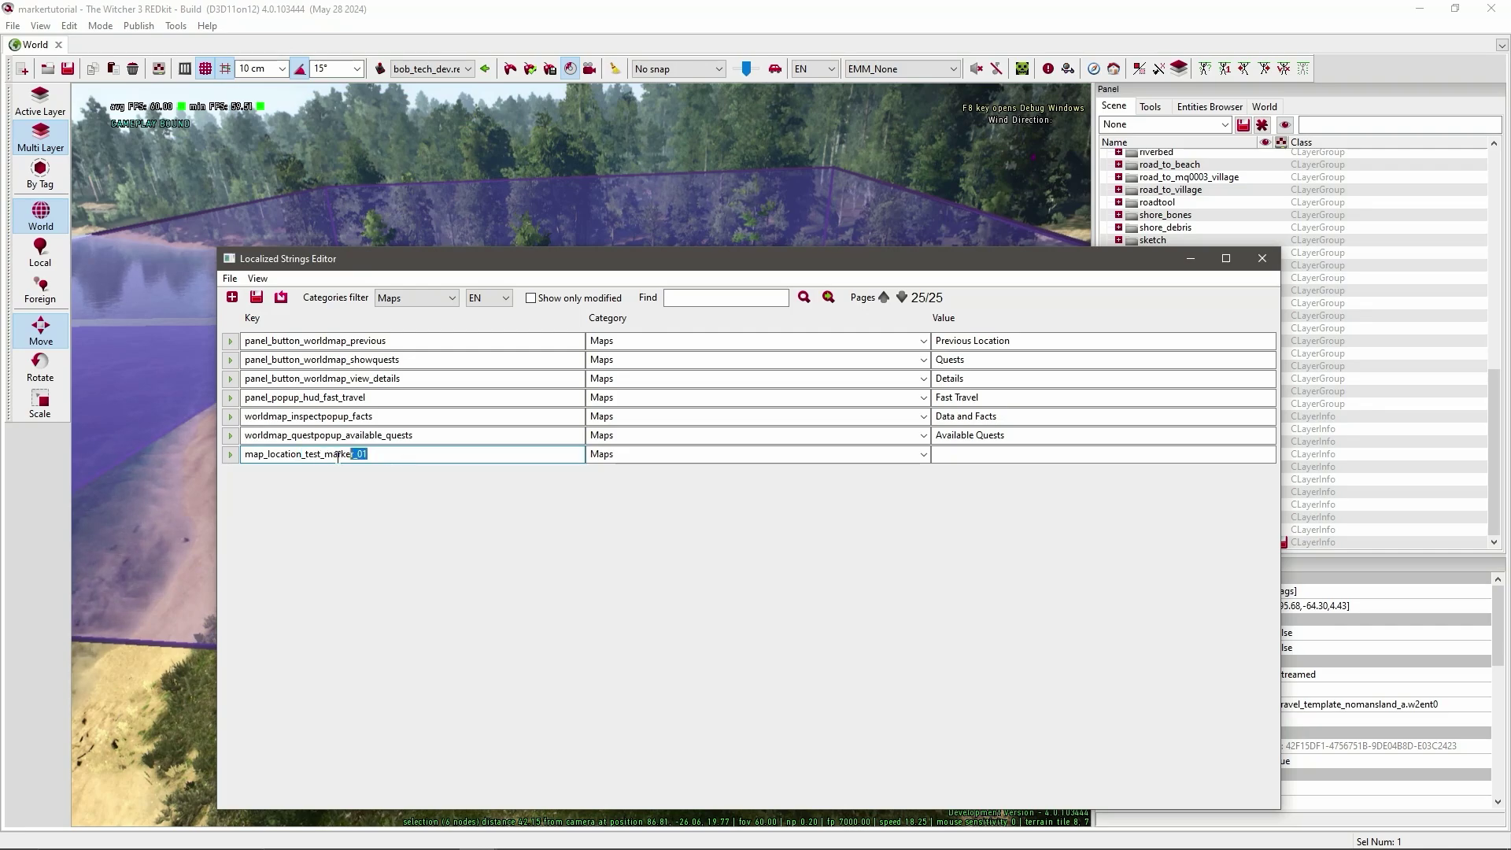
click(300, 456)
key(shift+Home)
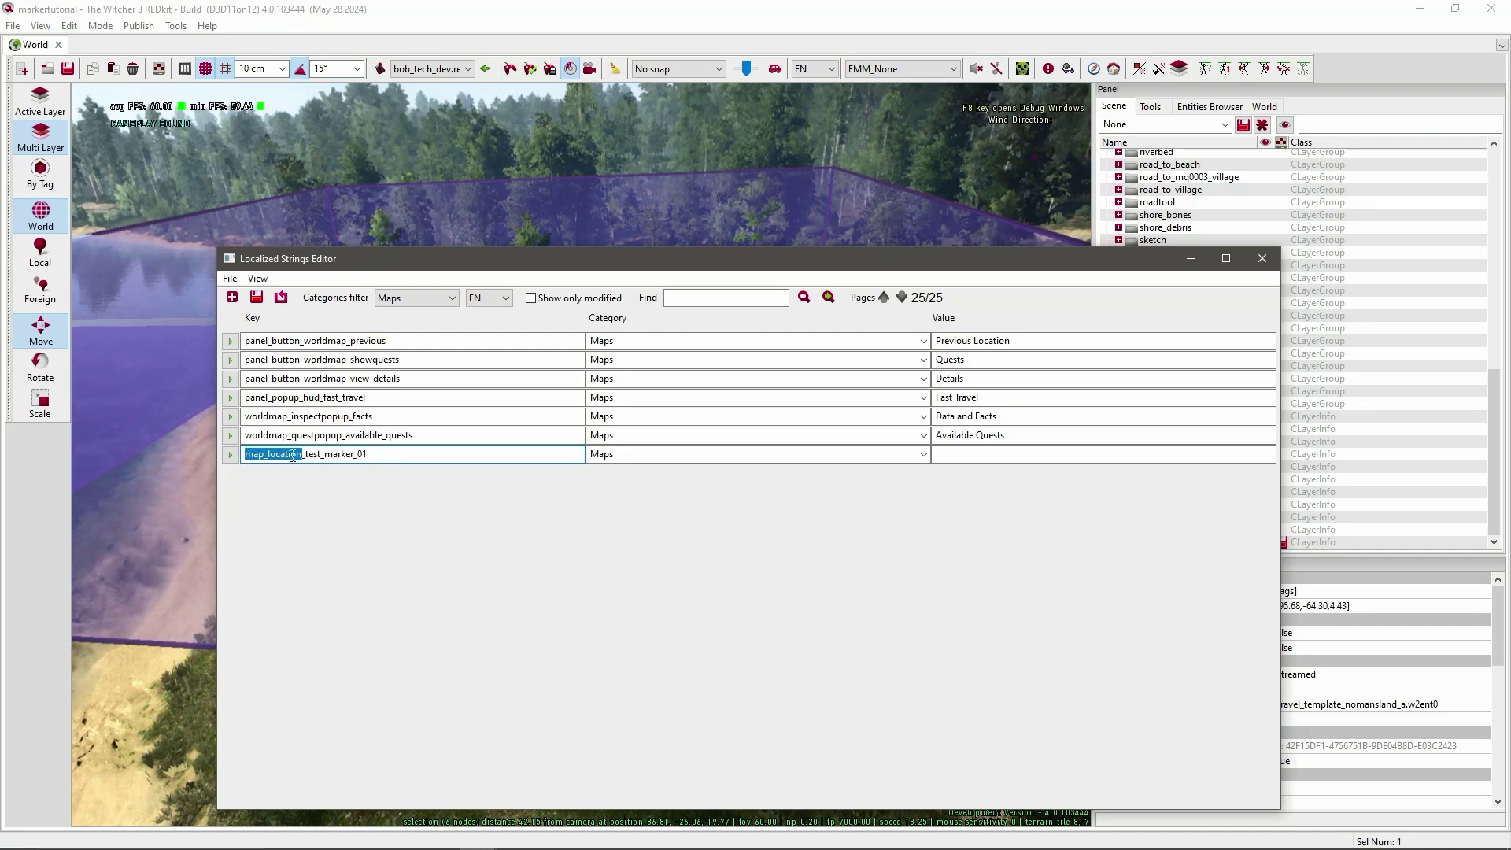
click(442, 457)
click(979, 455)
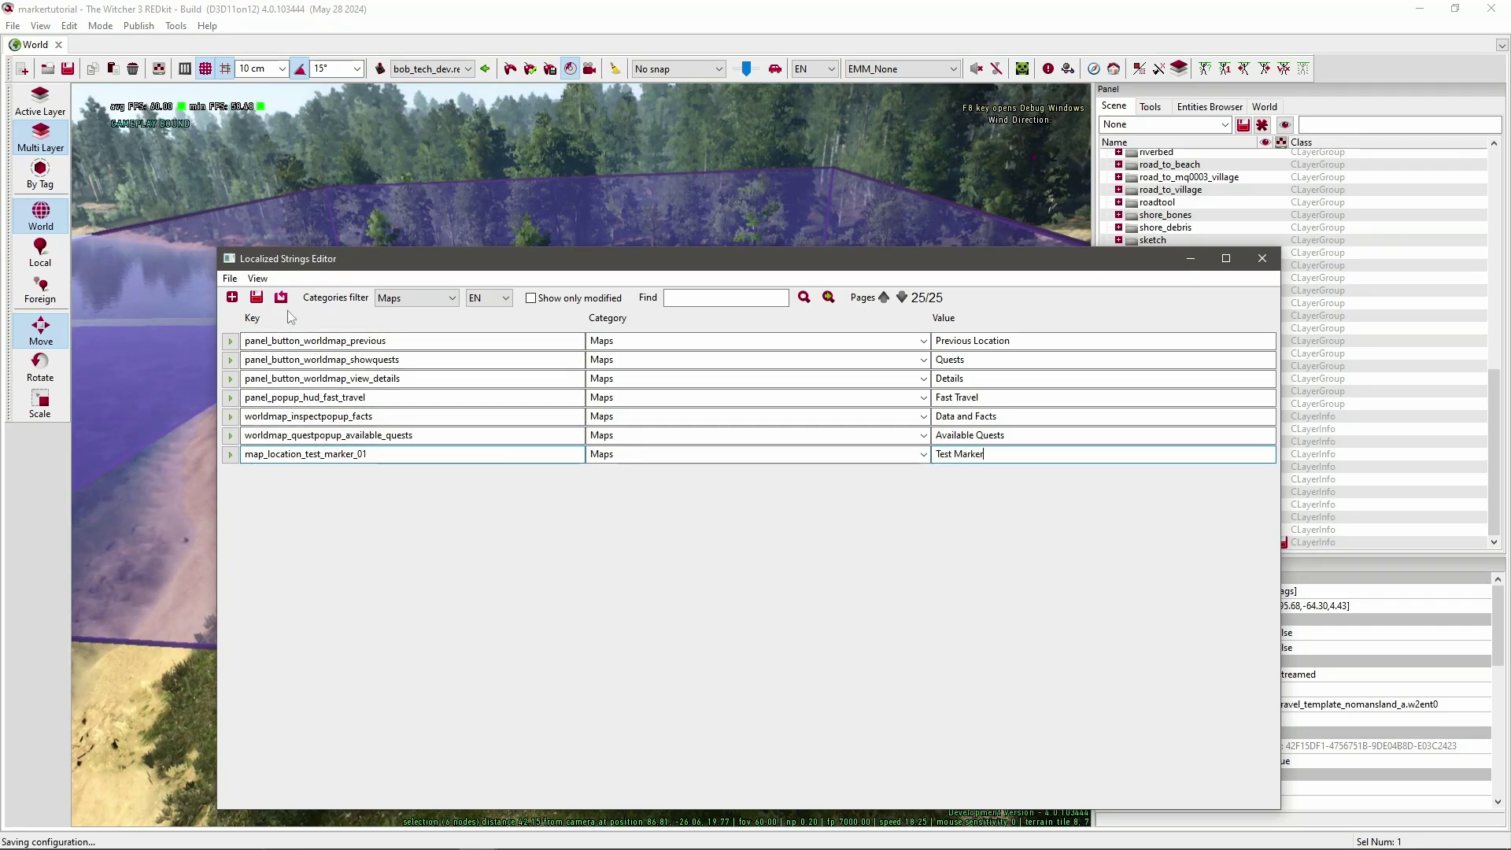
Add another Maps string with the key map_description_test_marker_desc_01 and the value Test Marker Description.
click(232, 298)
click(364, 475)
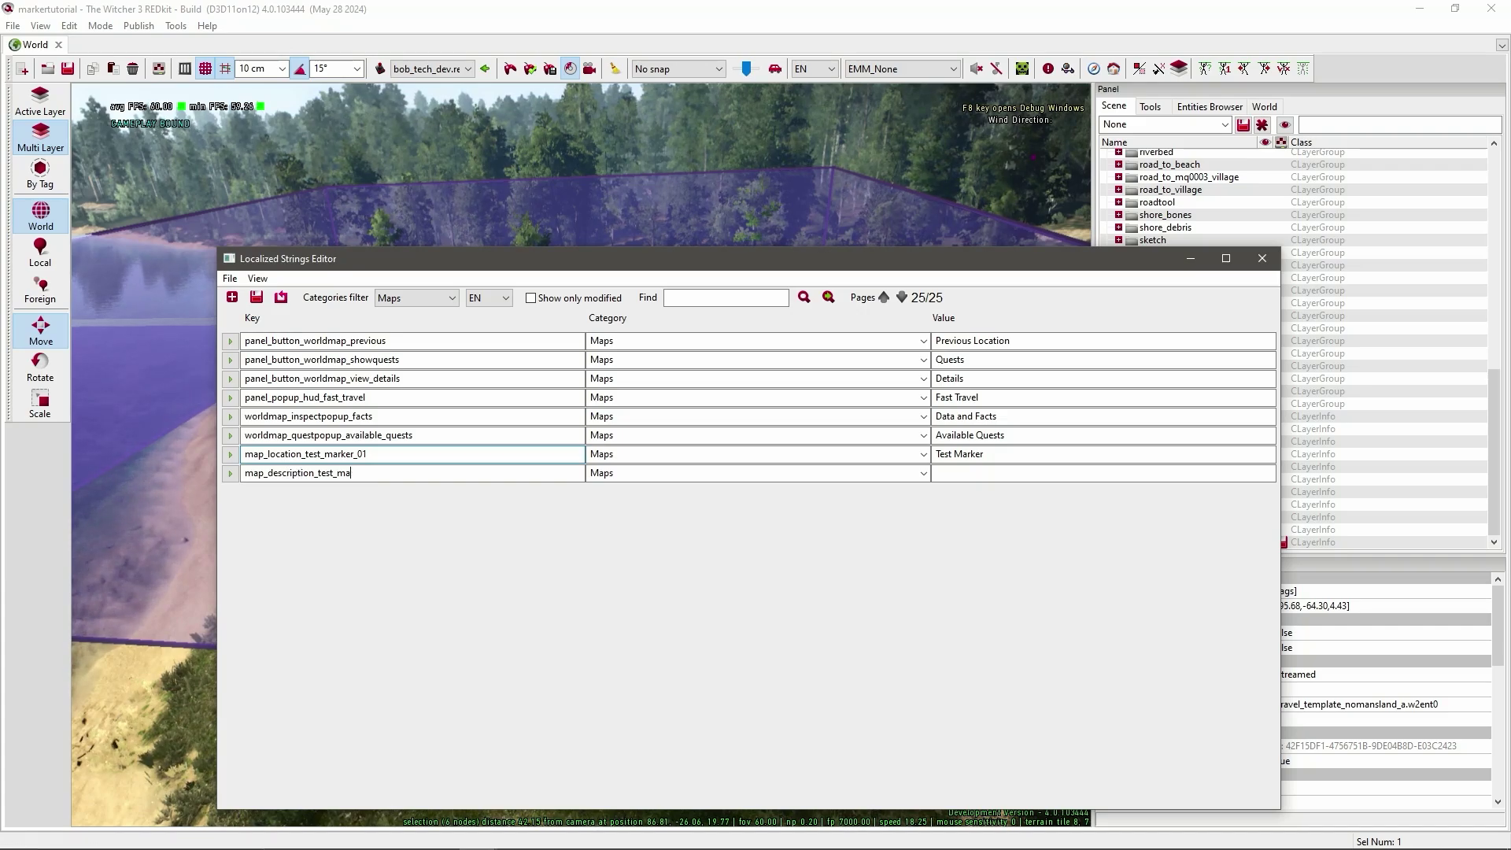
text(de)
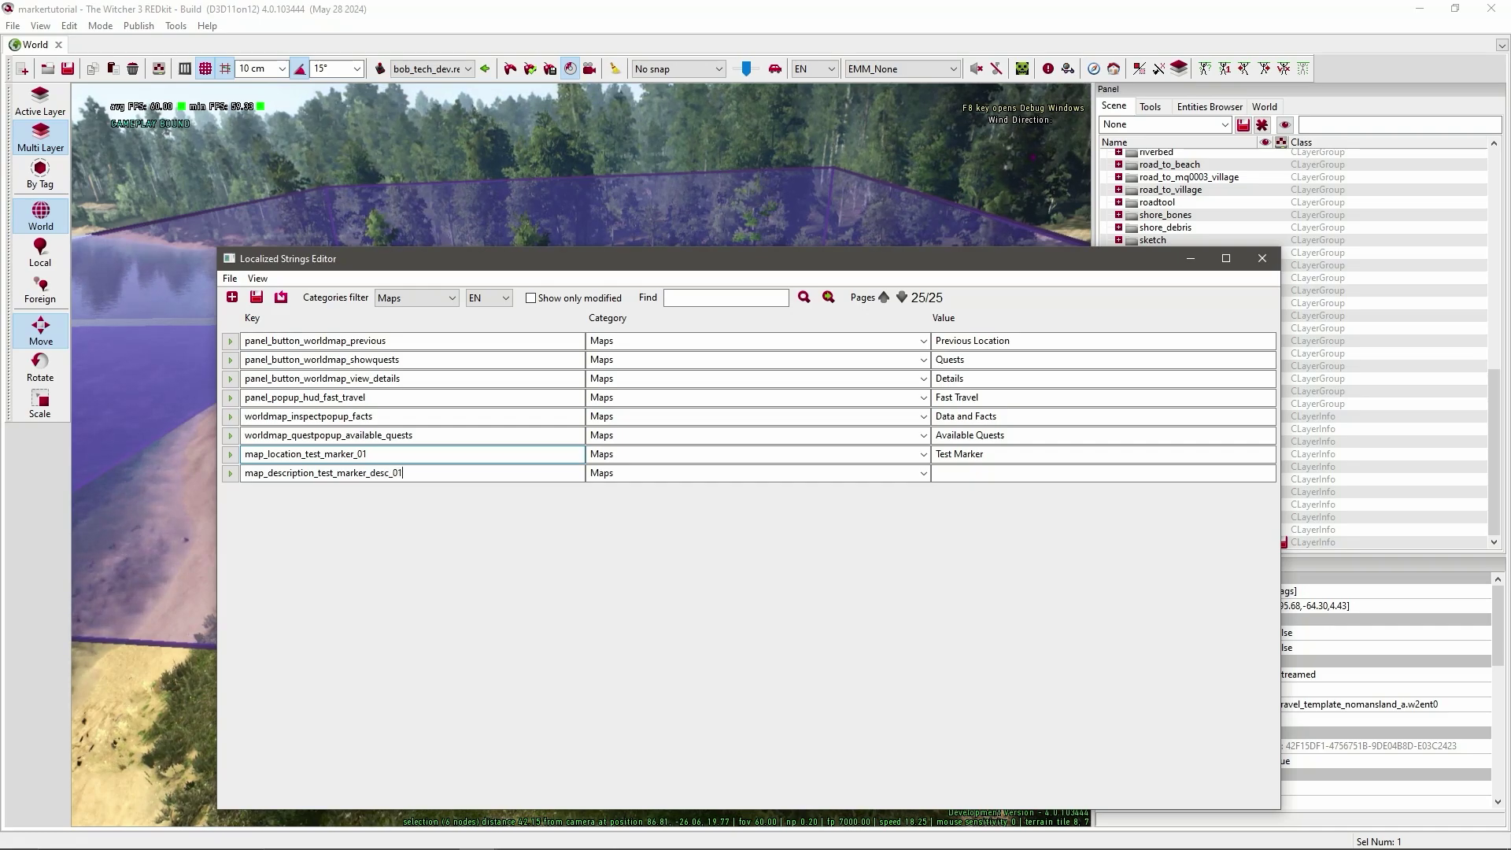
text(sc_01)
click(1023, 472)
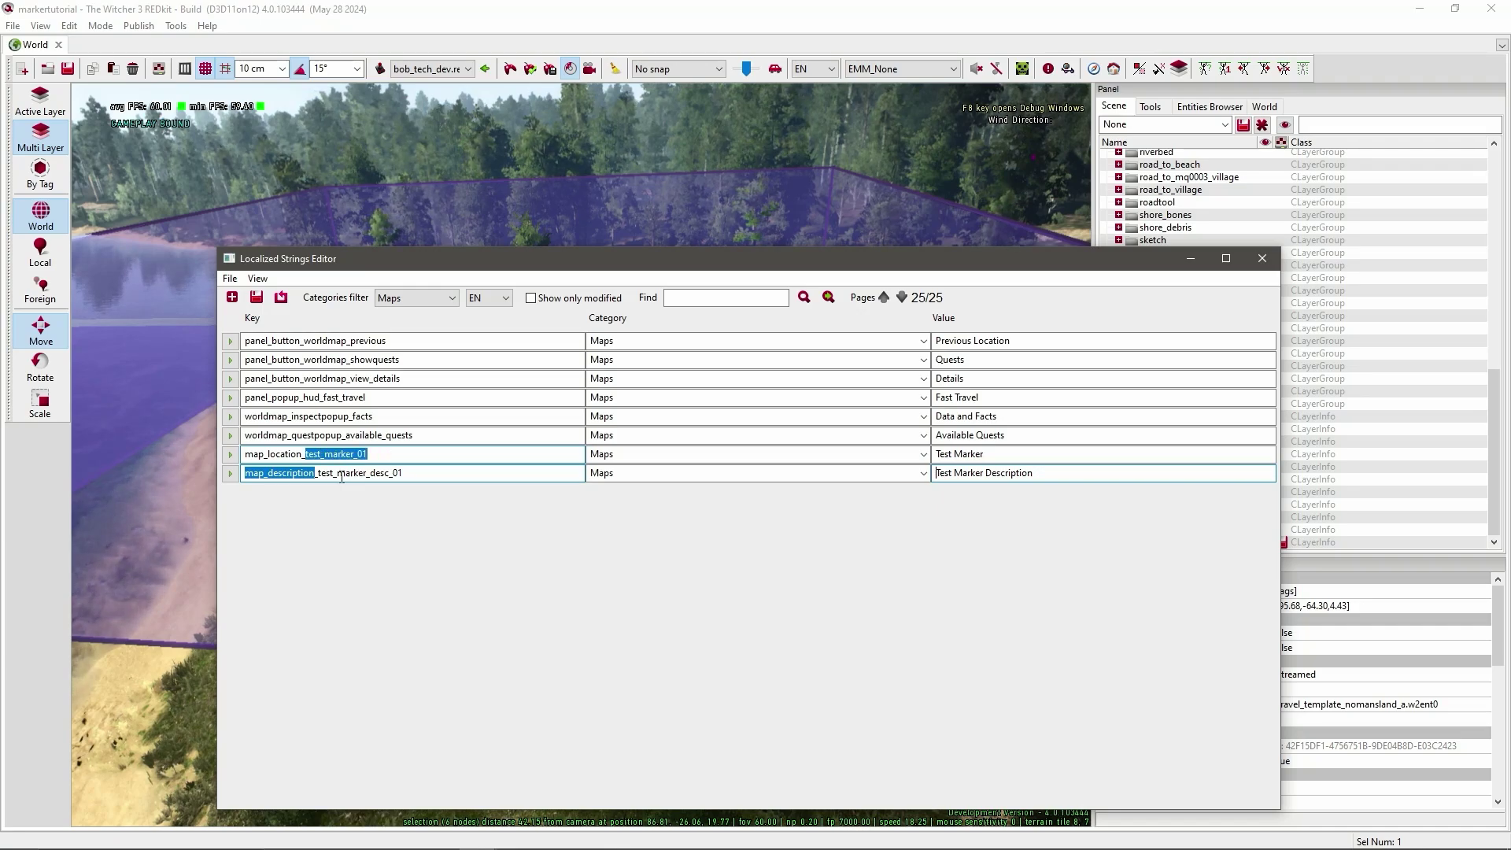
Save the new localized strings and close the strings editor.
drag(318, 473, 403, 474)
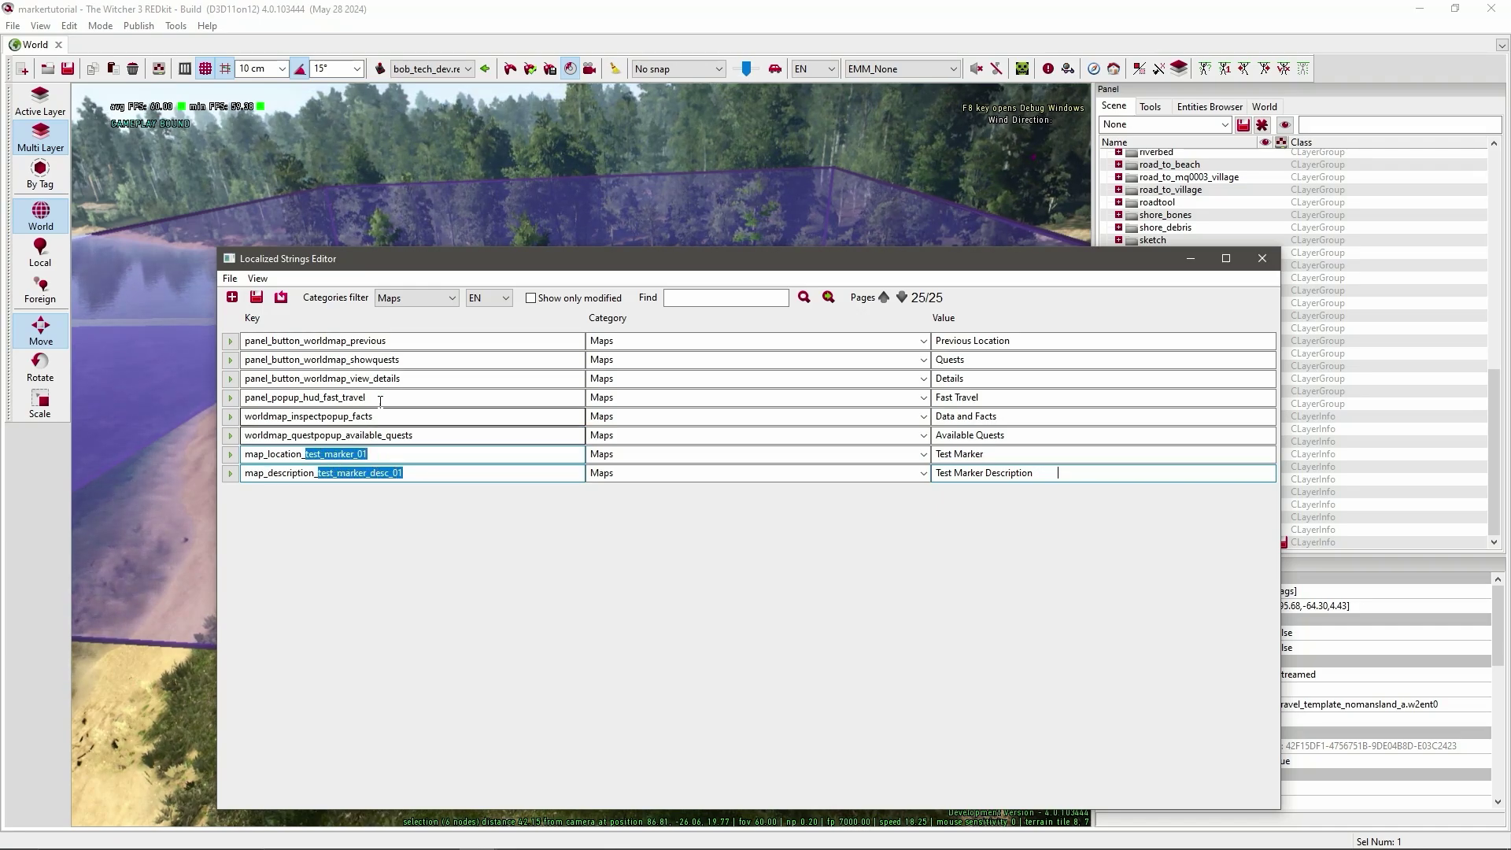
click(257, 298)
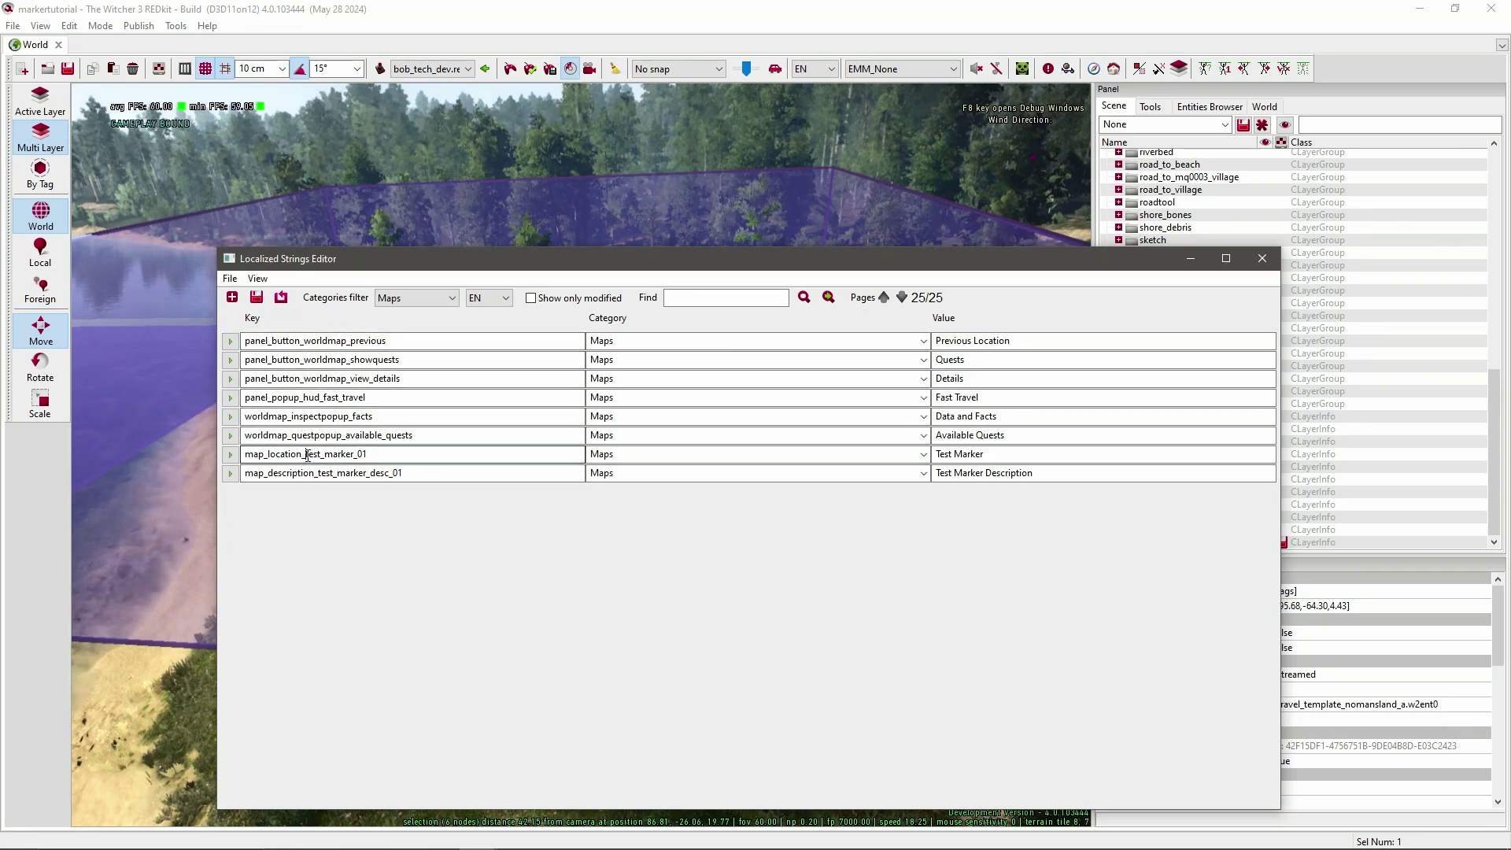
mouse_move(304, 454)
mouse_down()
mouse_move(335, 454)
mouse_move(320, 473)
mouse_move(370, 473)
mouse_move(318, 473)
mouse_move(302, 454)
mouse_up()
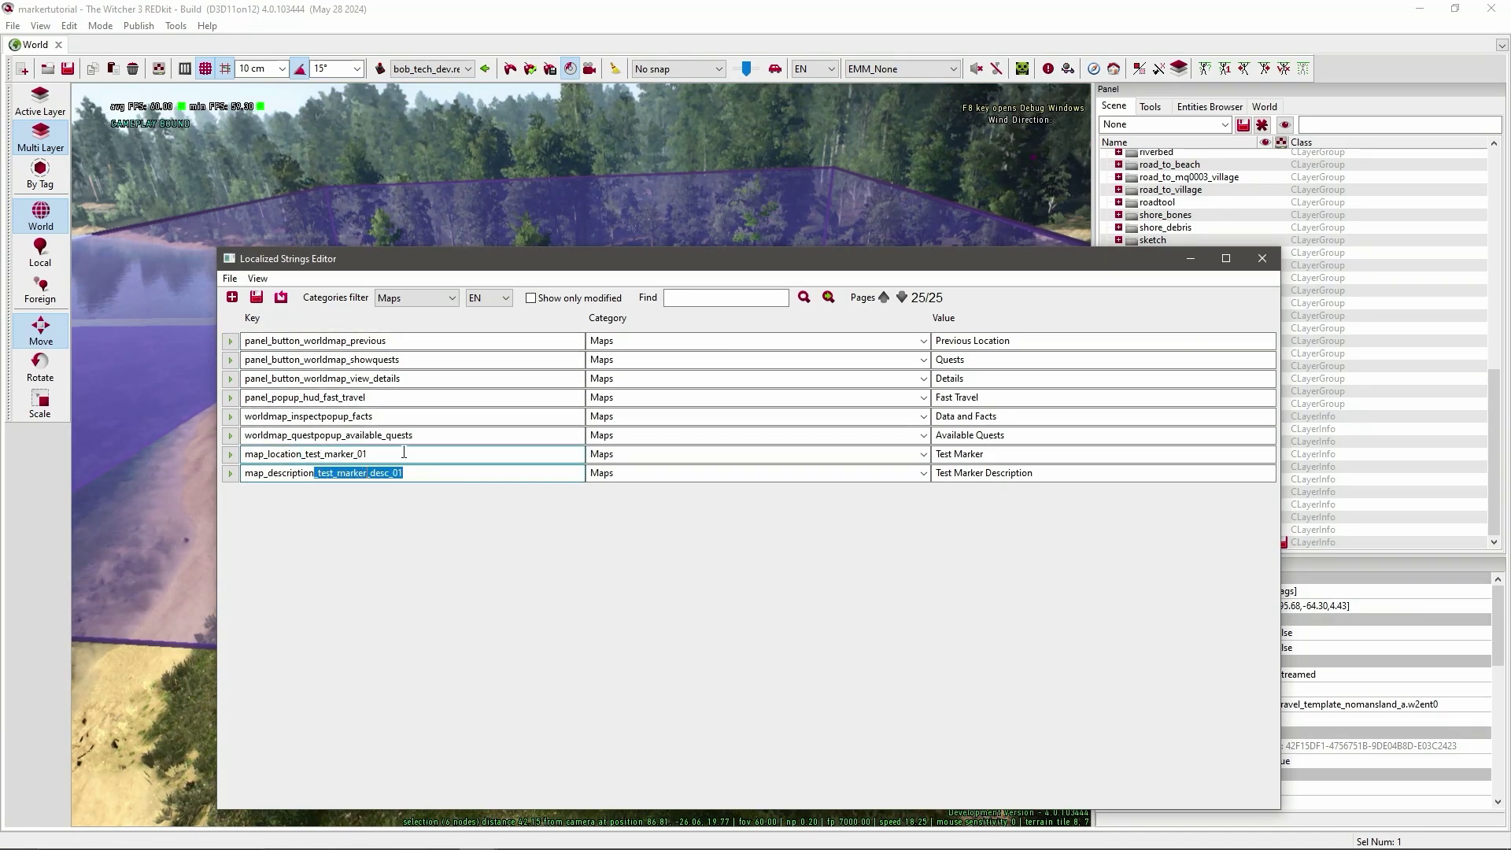
click(256, 298)
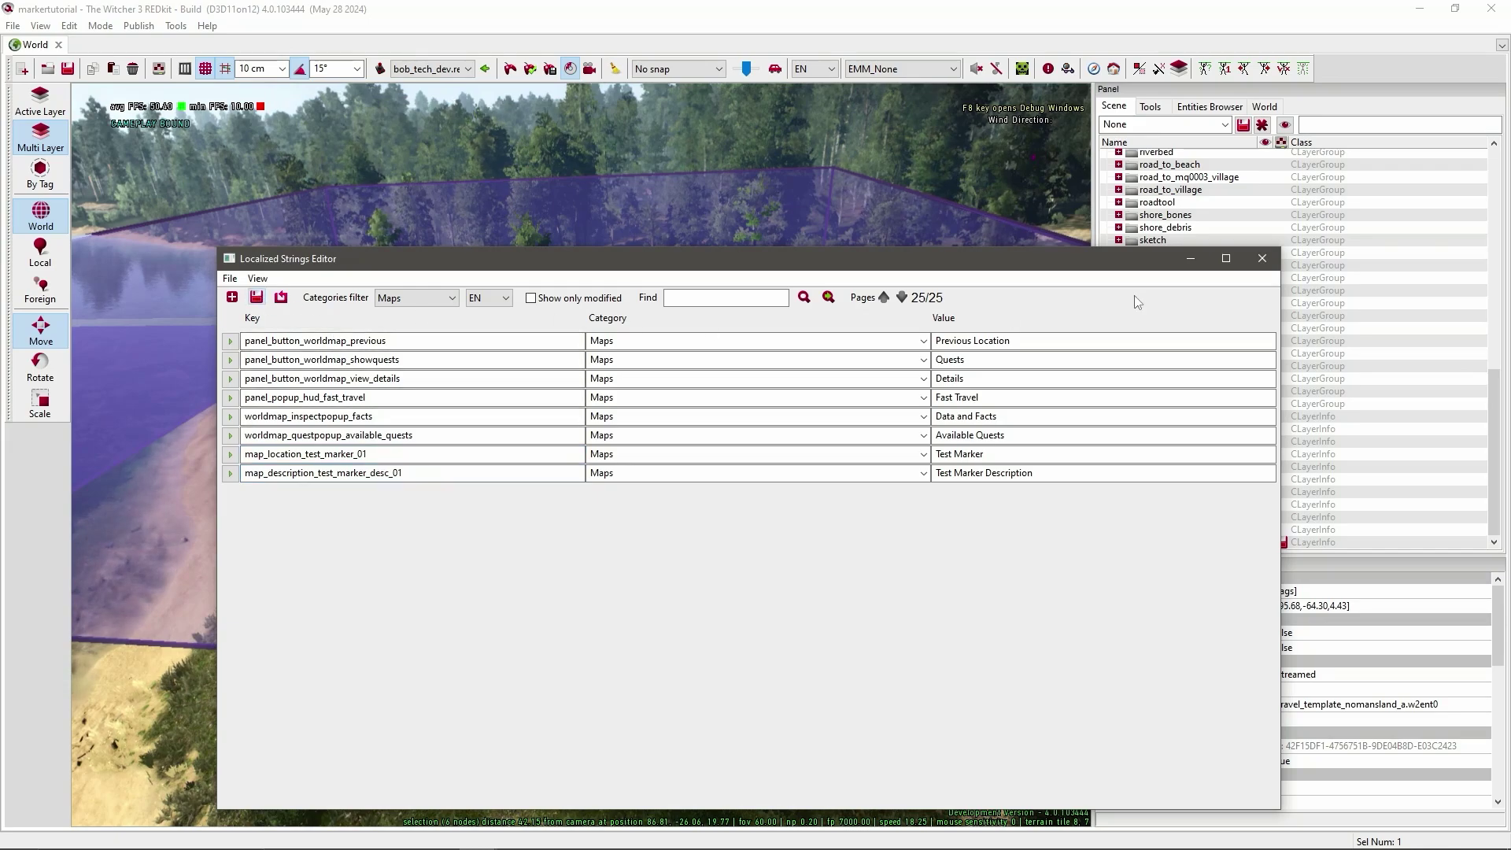
click(1267, 263)
Select the signpost entity in the custom_marker layer and set its tags to test_marker_01; test_marker_desc_01.
click(1124, 543)
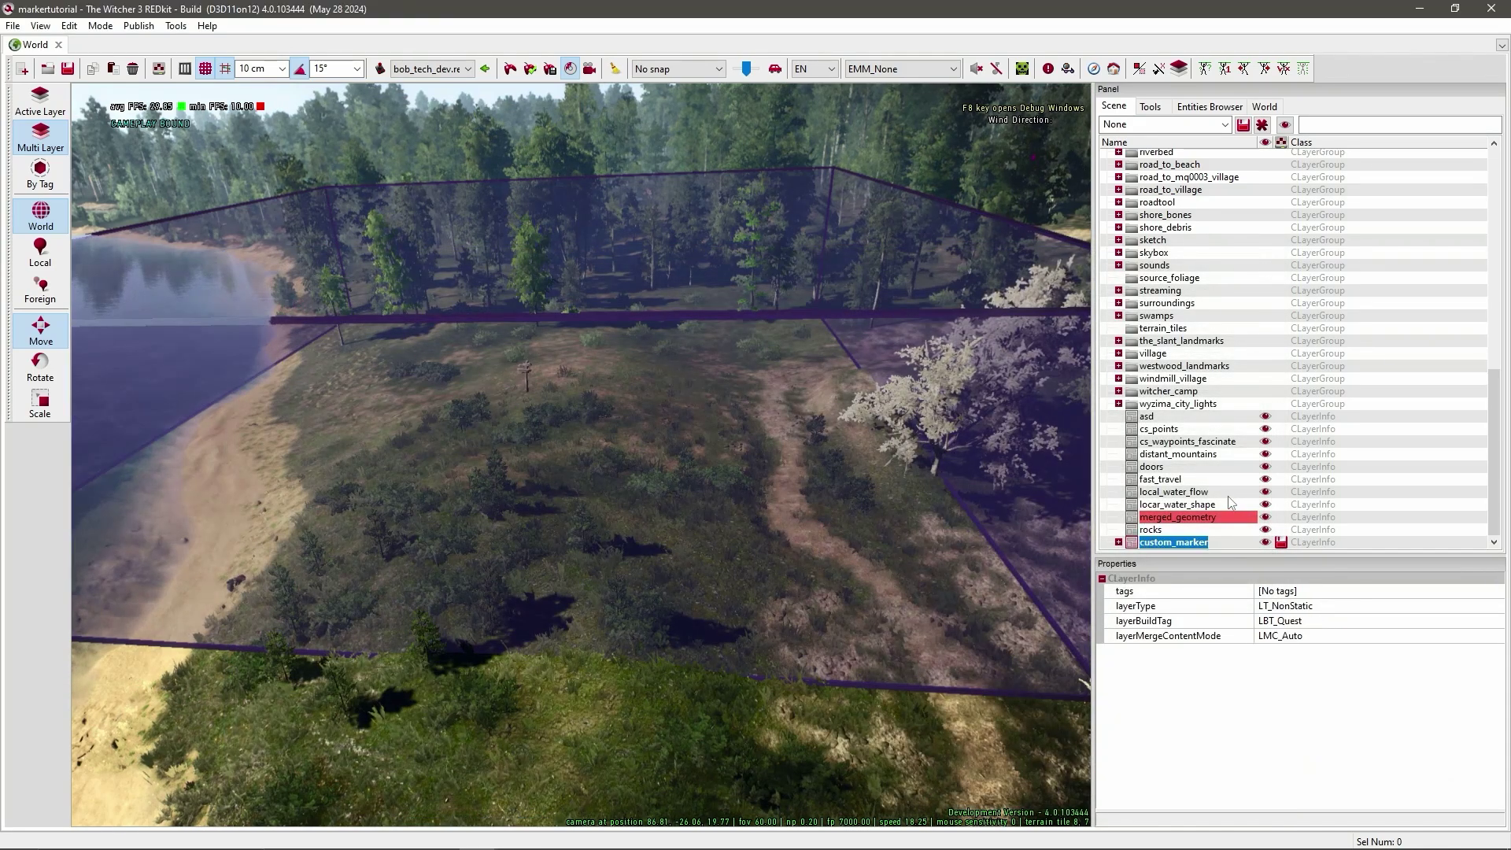
click(1119, 543)
click(1223, 545)
double_click(1221, 545)
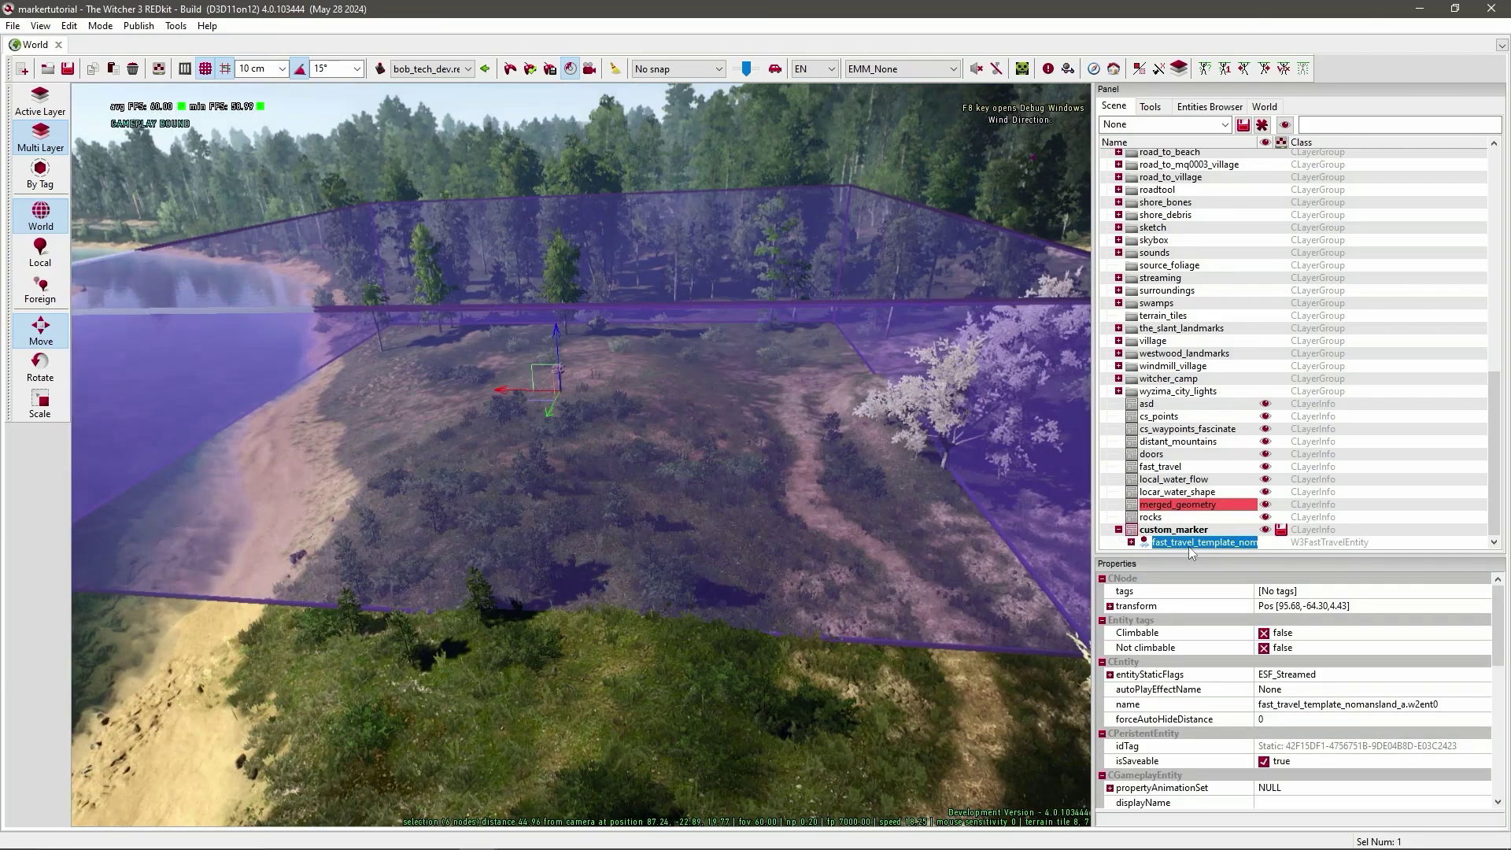
click(1279, 592)
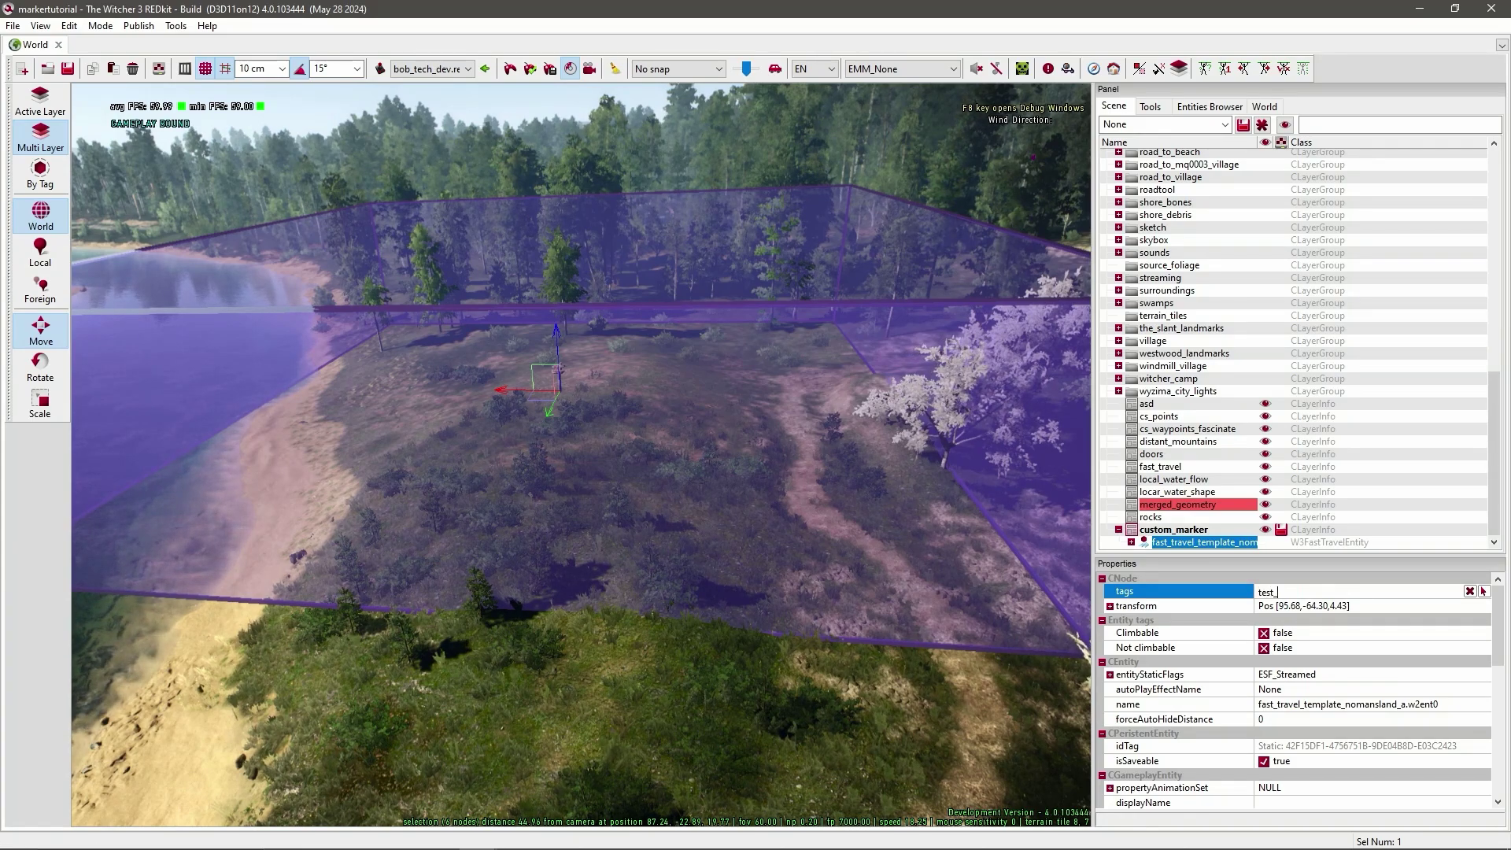
text(test_marker_01)
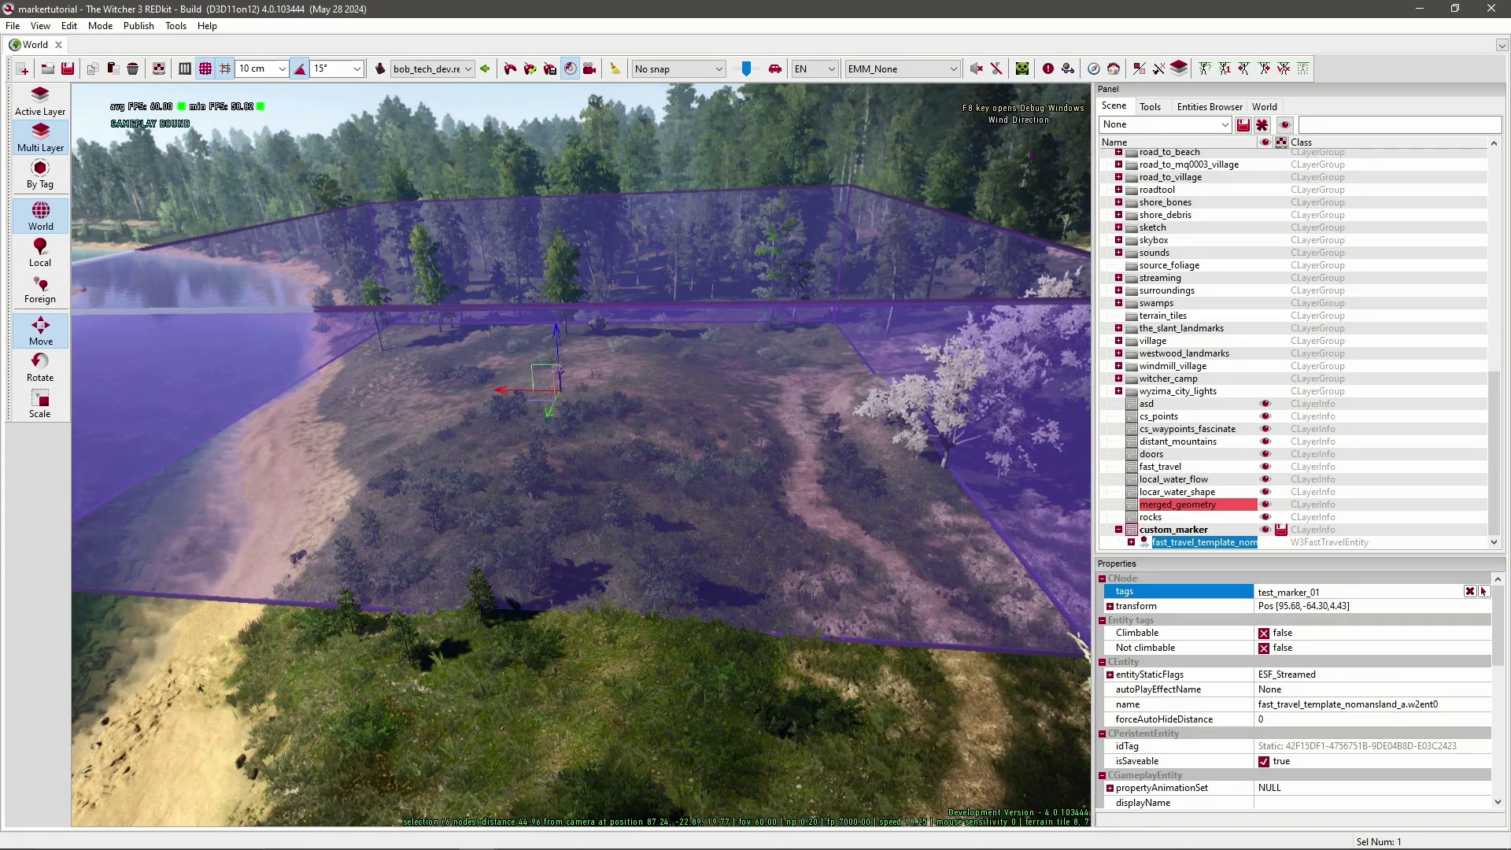
text(;)
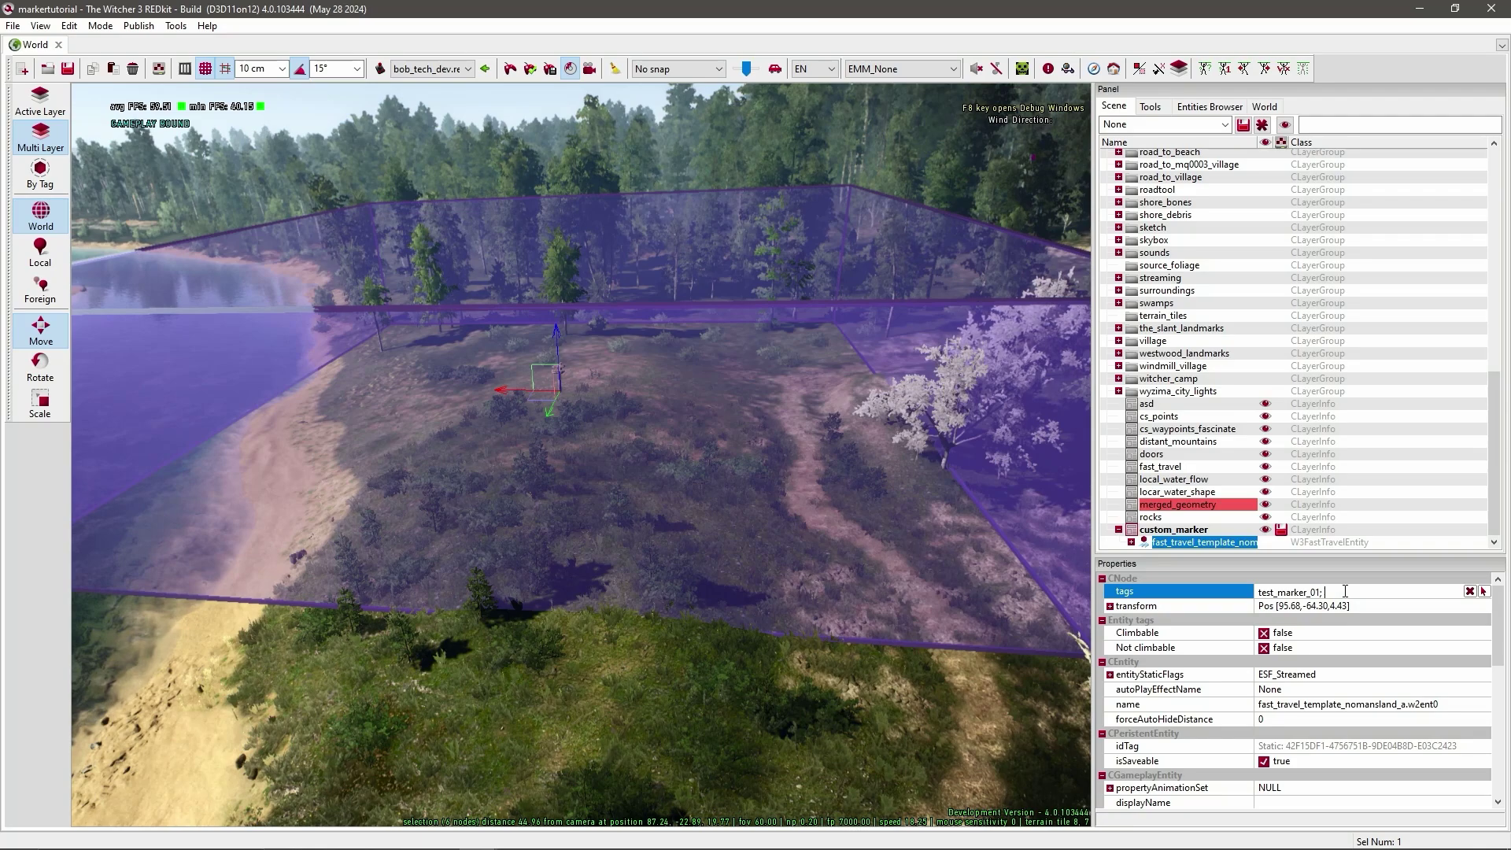
text( test)
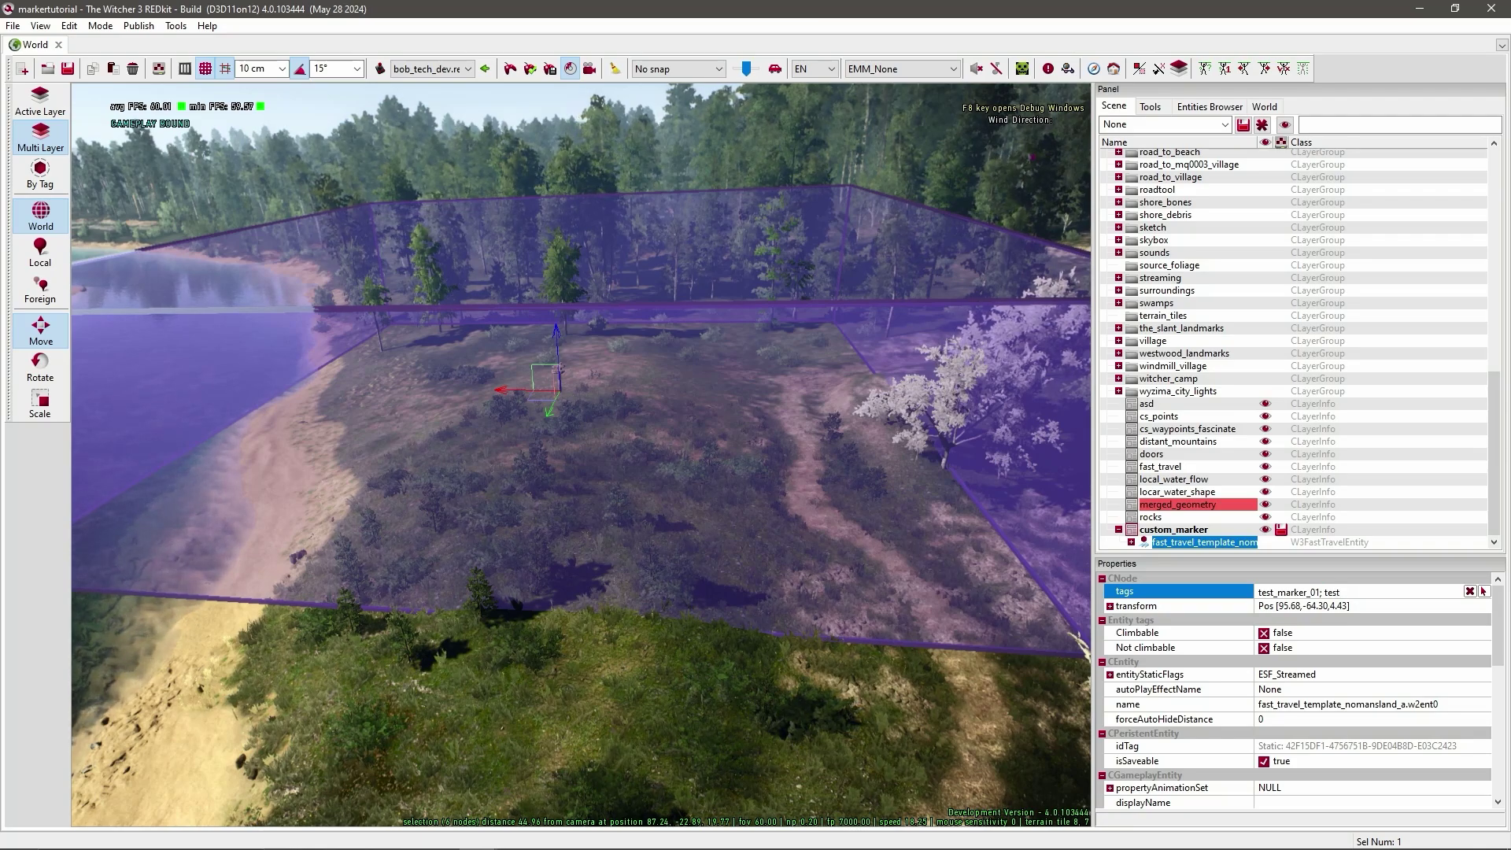
text(_marker_desc_01 ])
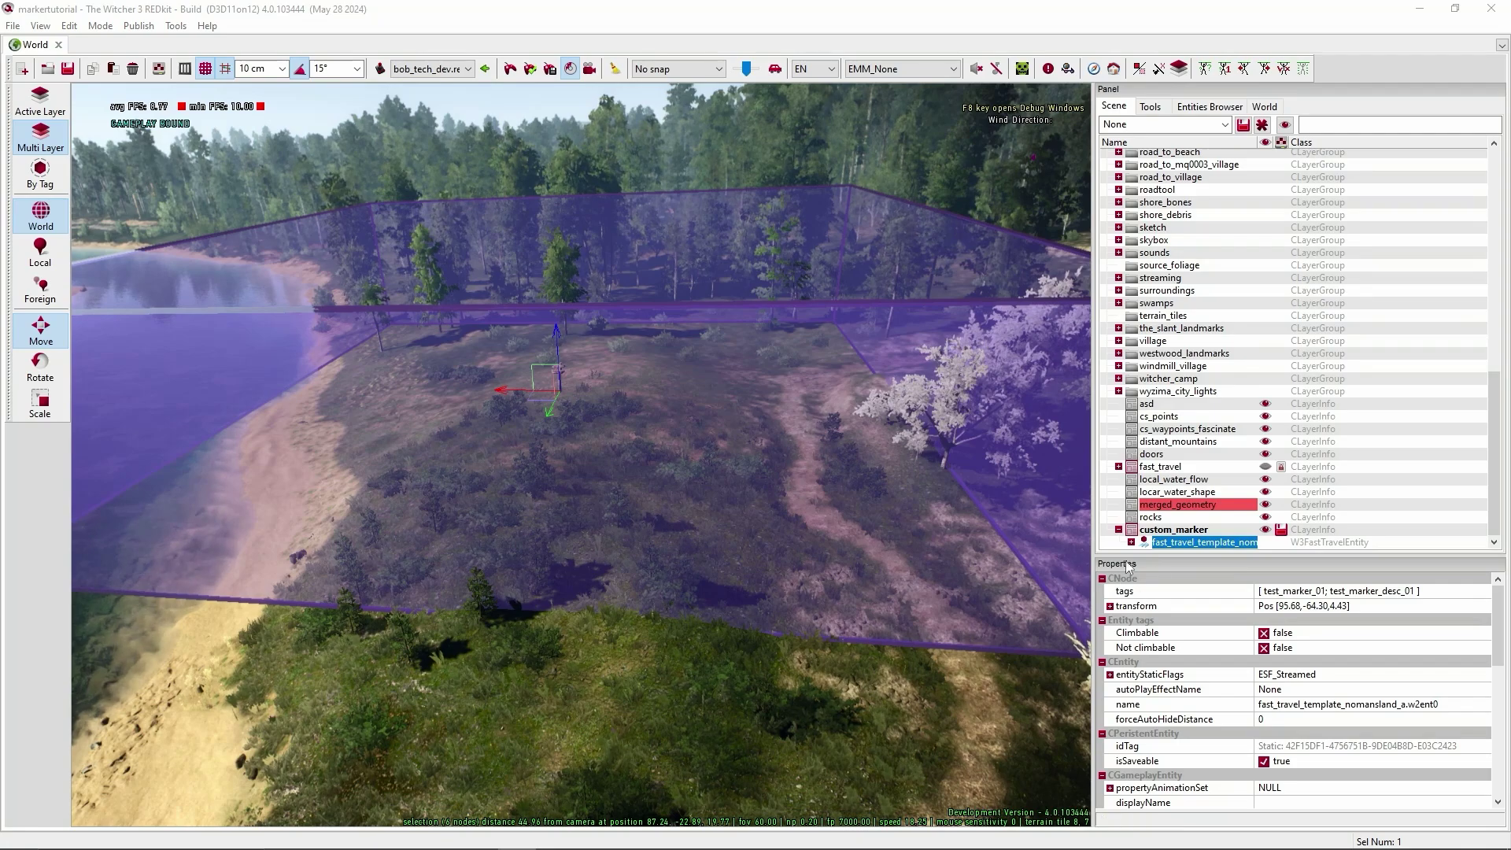
Set the signpost's entityName under CR4MapPinEntity to test_marker_01.
drag(1498, 626, 1497, 712)
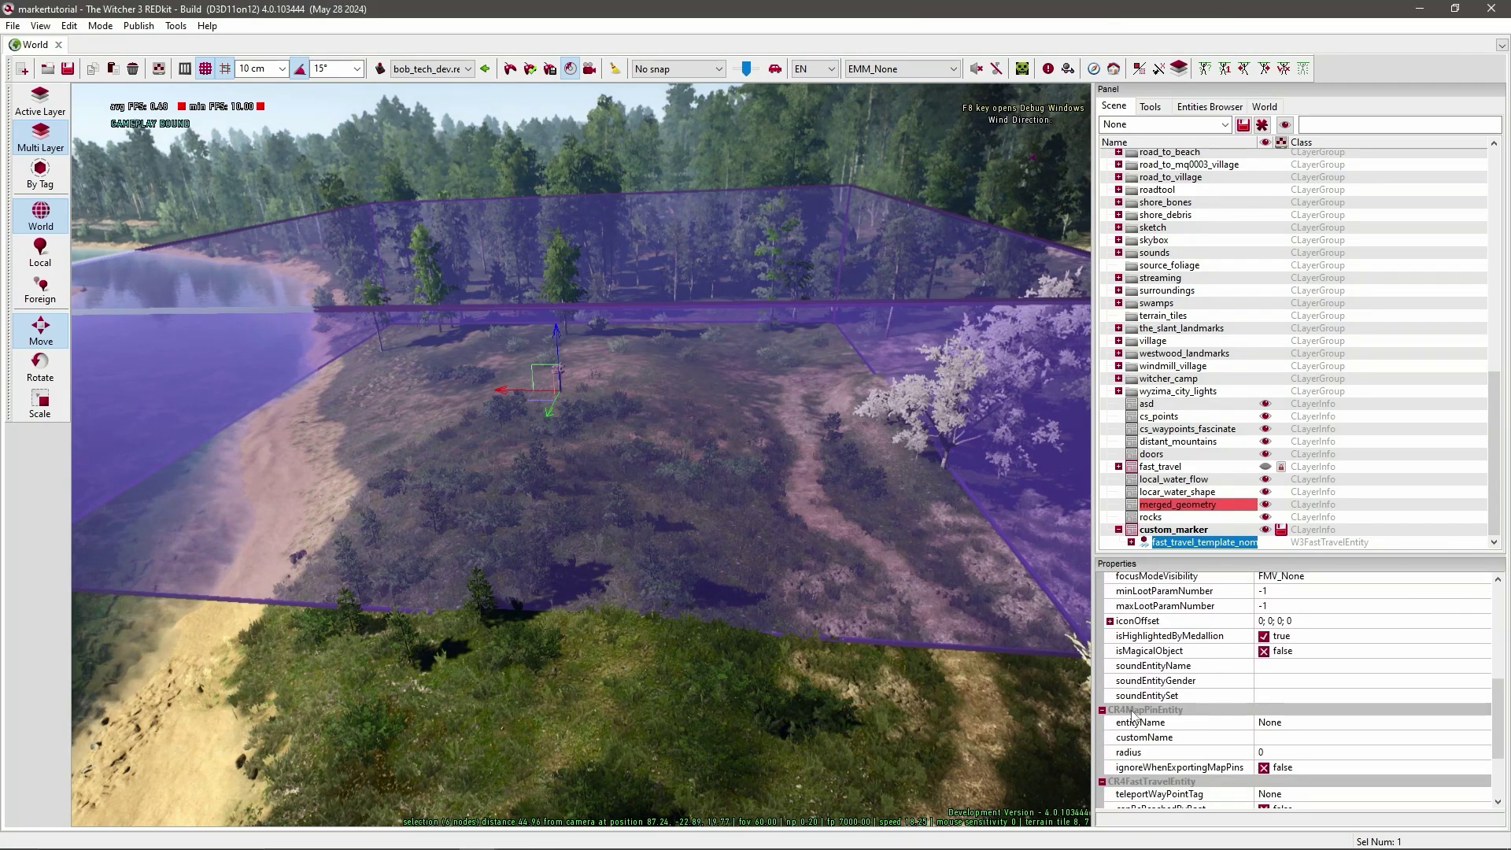
click(1301, 727)
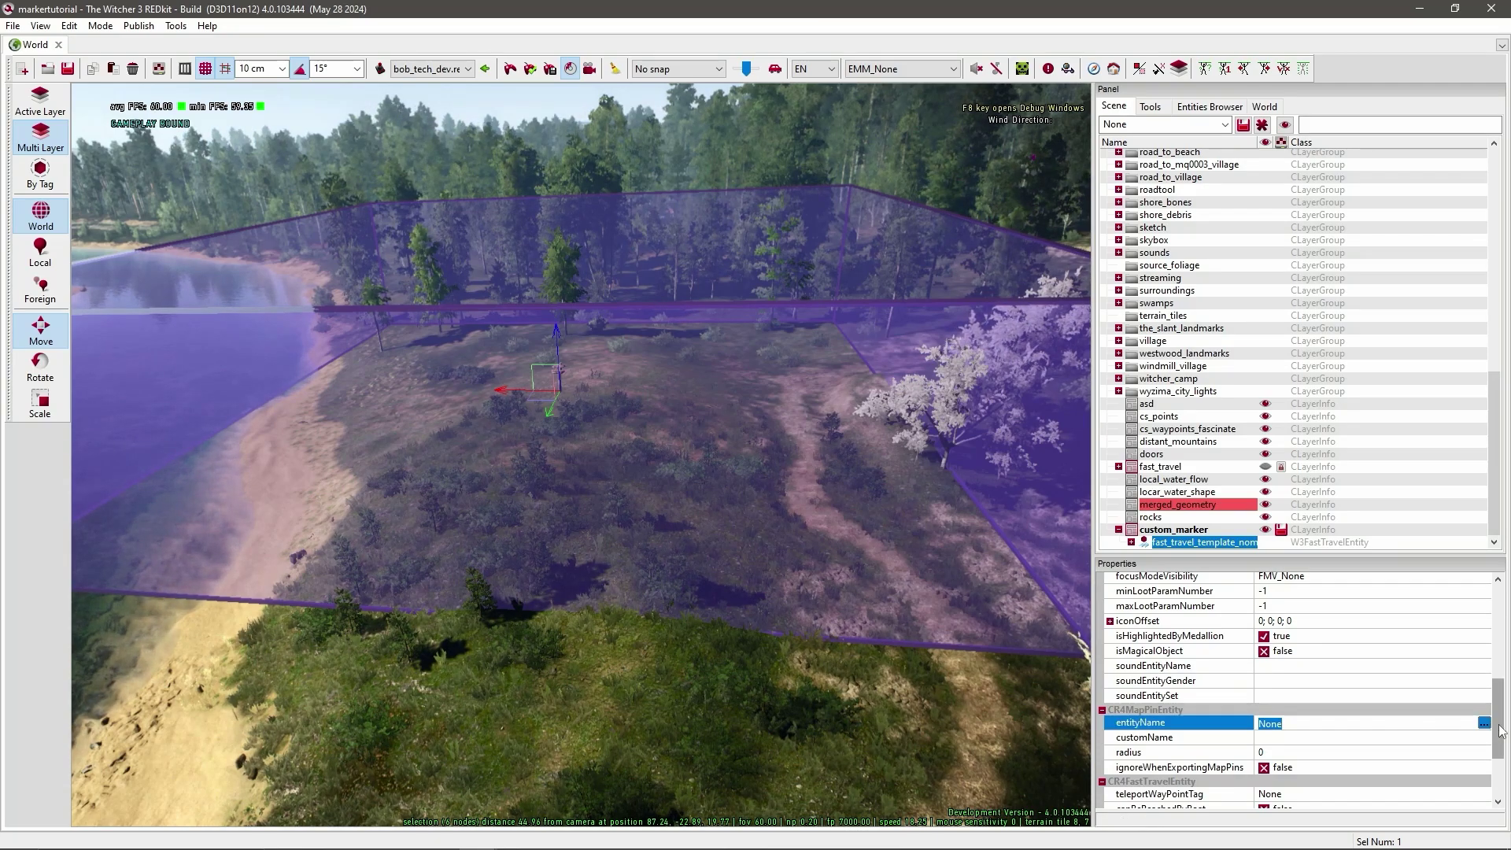
drag(1501, 730, 1501, 778)
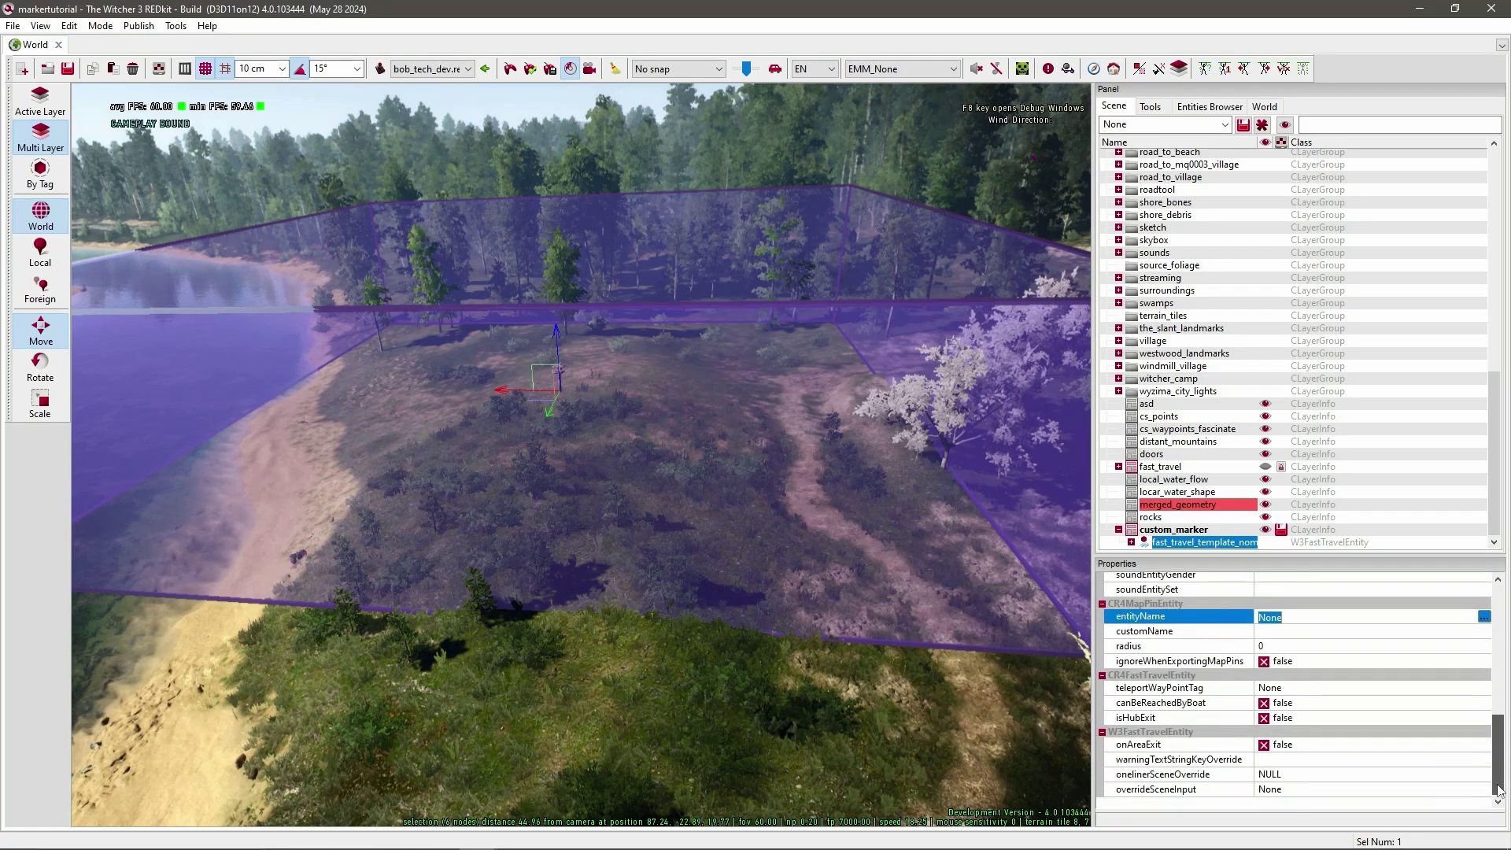
text(test_marker_01)
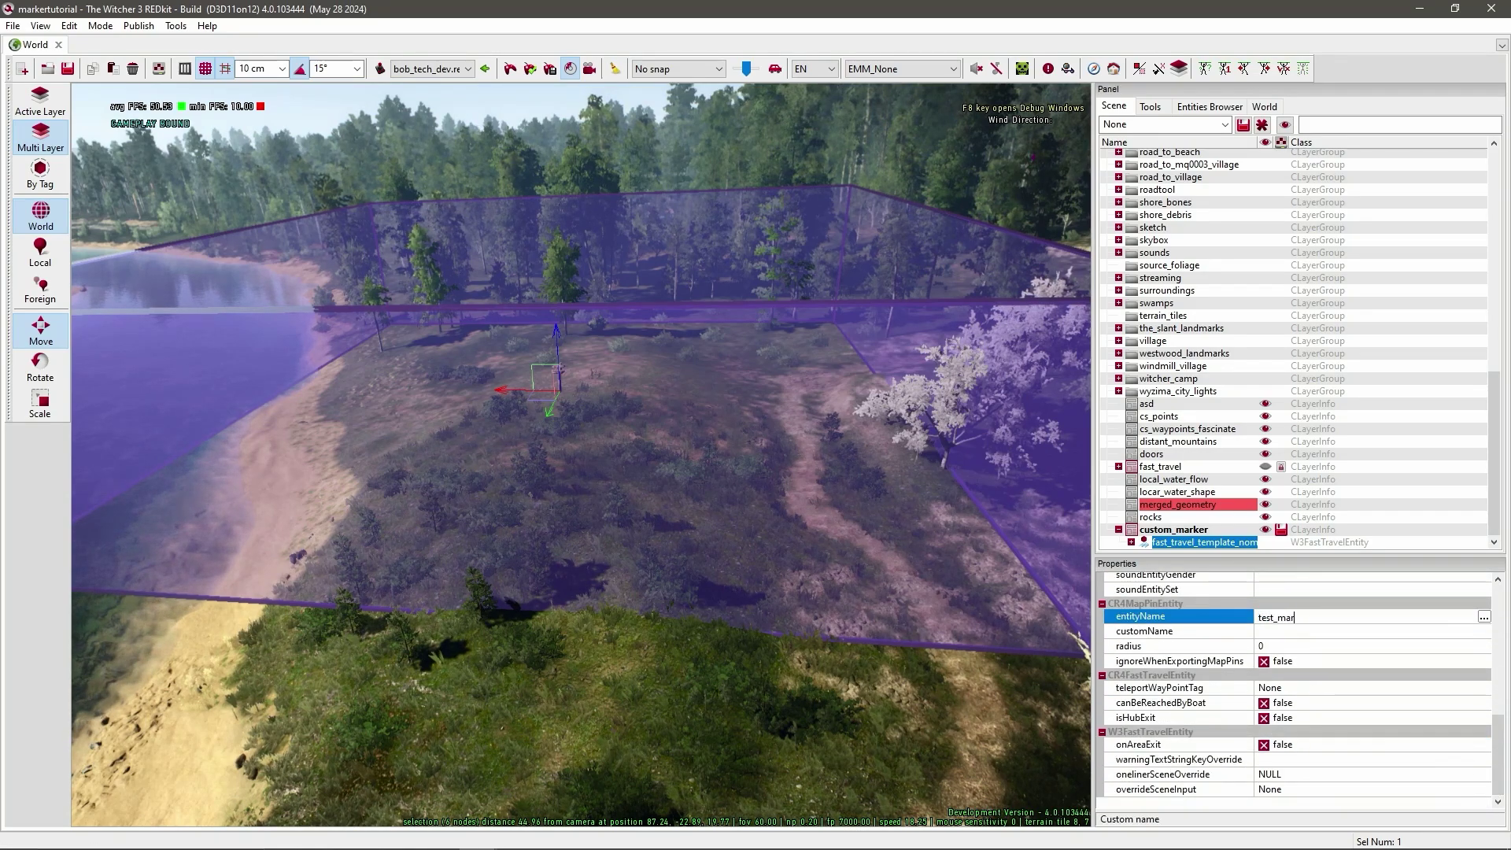
click(1303, 635)
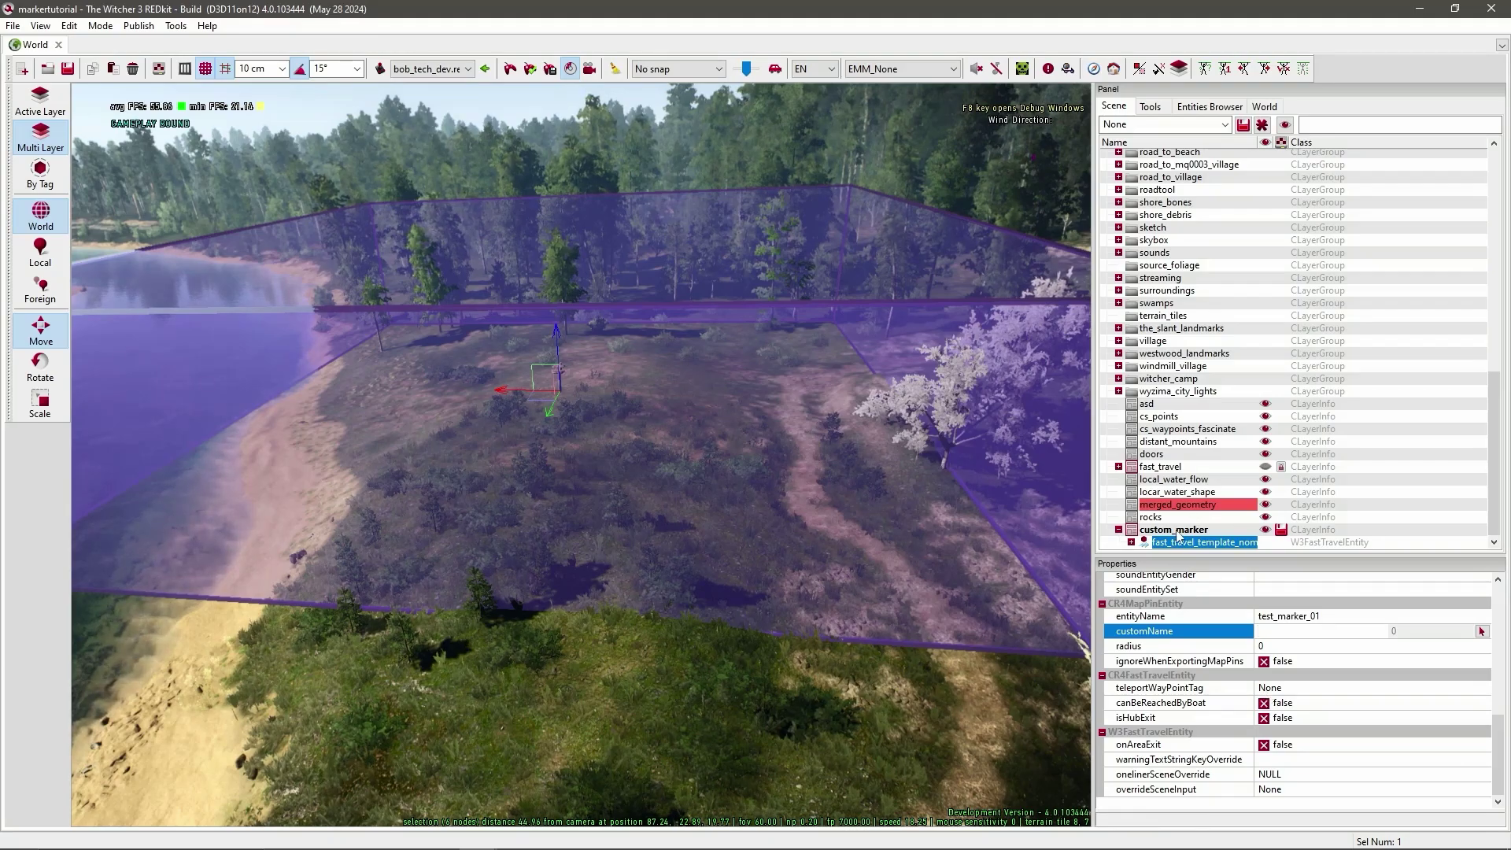
Add a navigation waypoint to the custom_marker layer on the grass directly in front of the signpost.
click(1202, 533)
right_drag(746, 479, 670, 543)
right_click(670, 548)
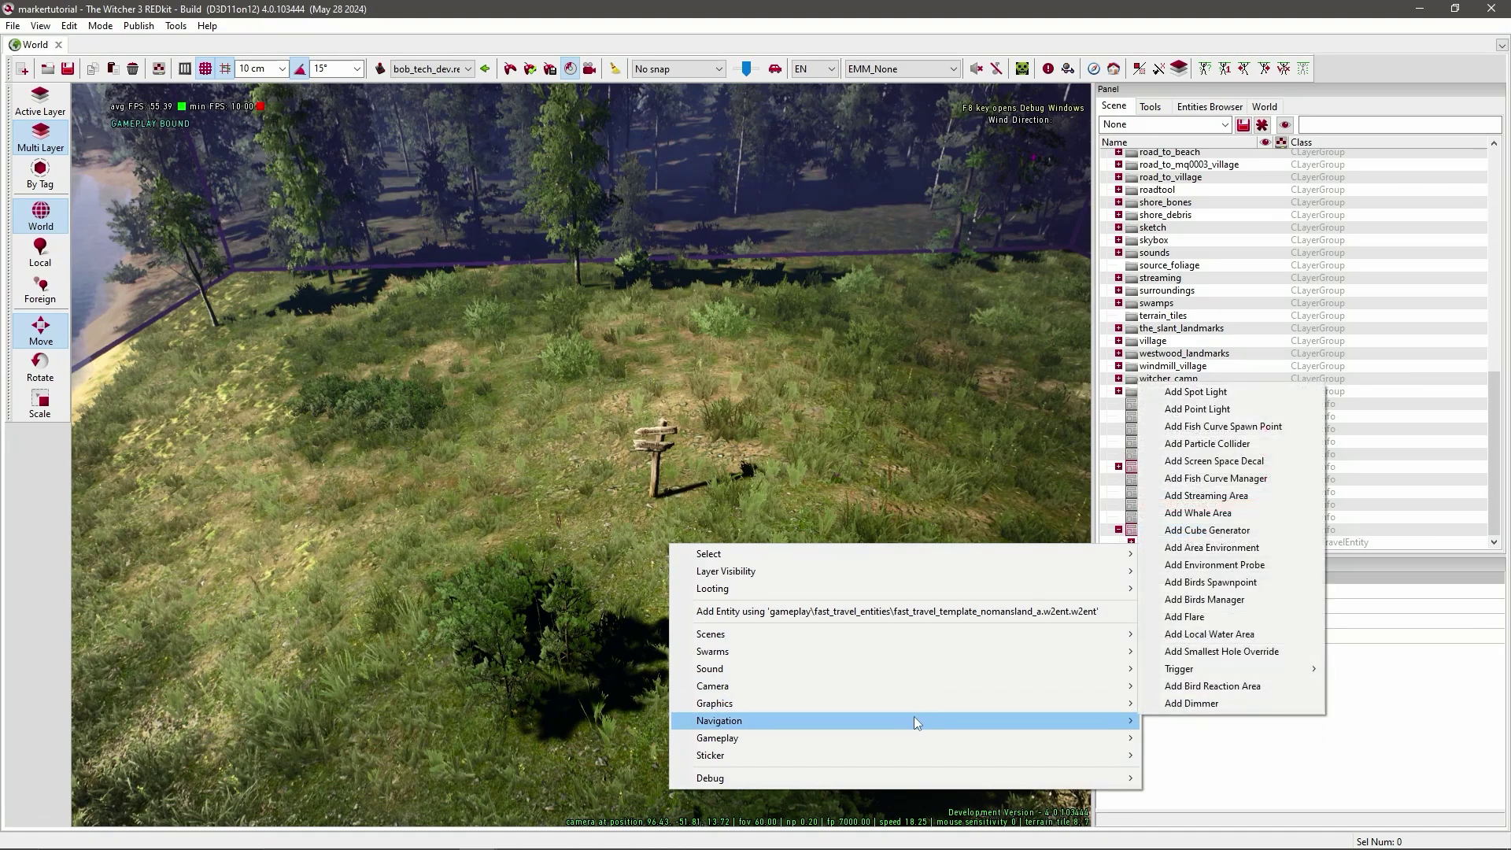
mouse_move(915, 721)
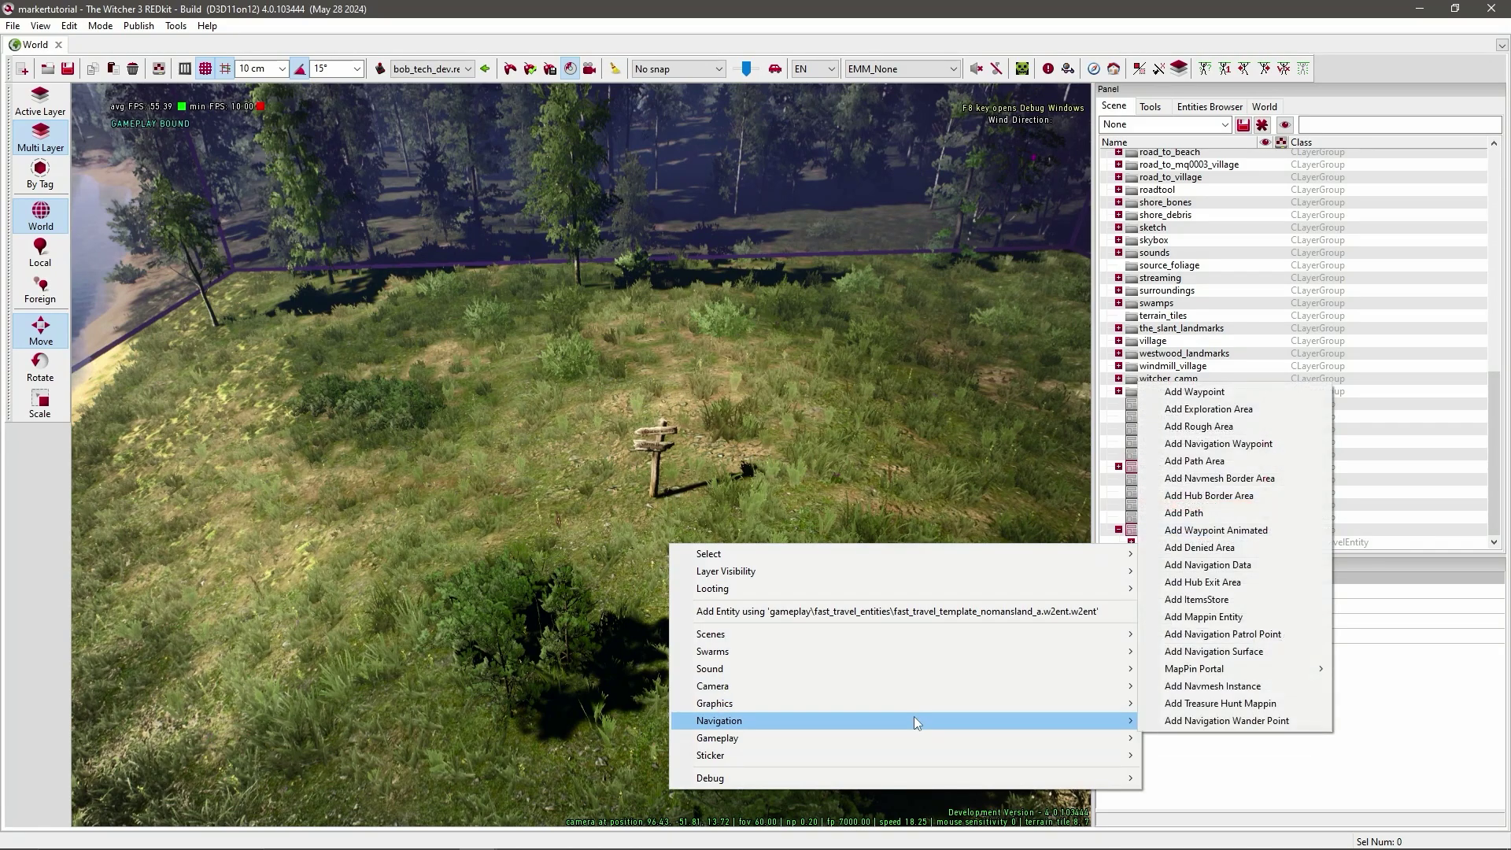
click(1204, 394)
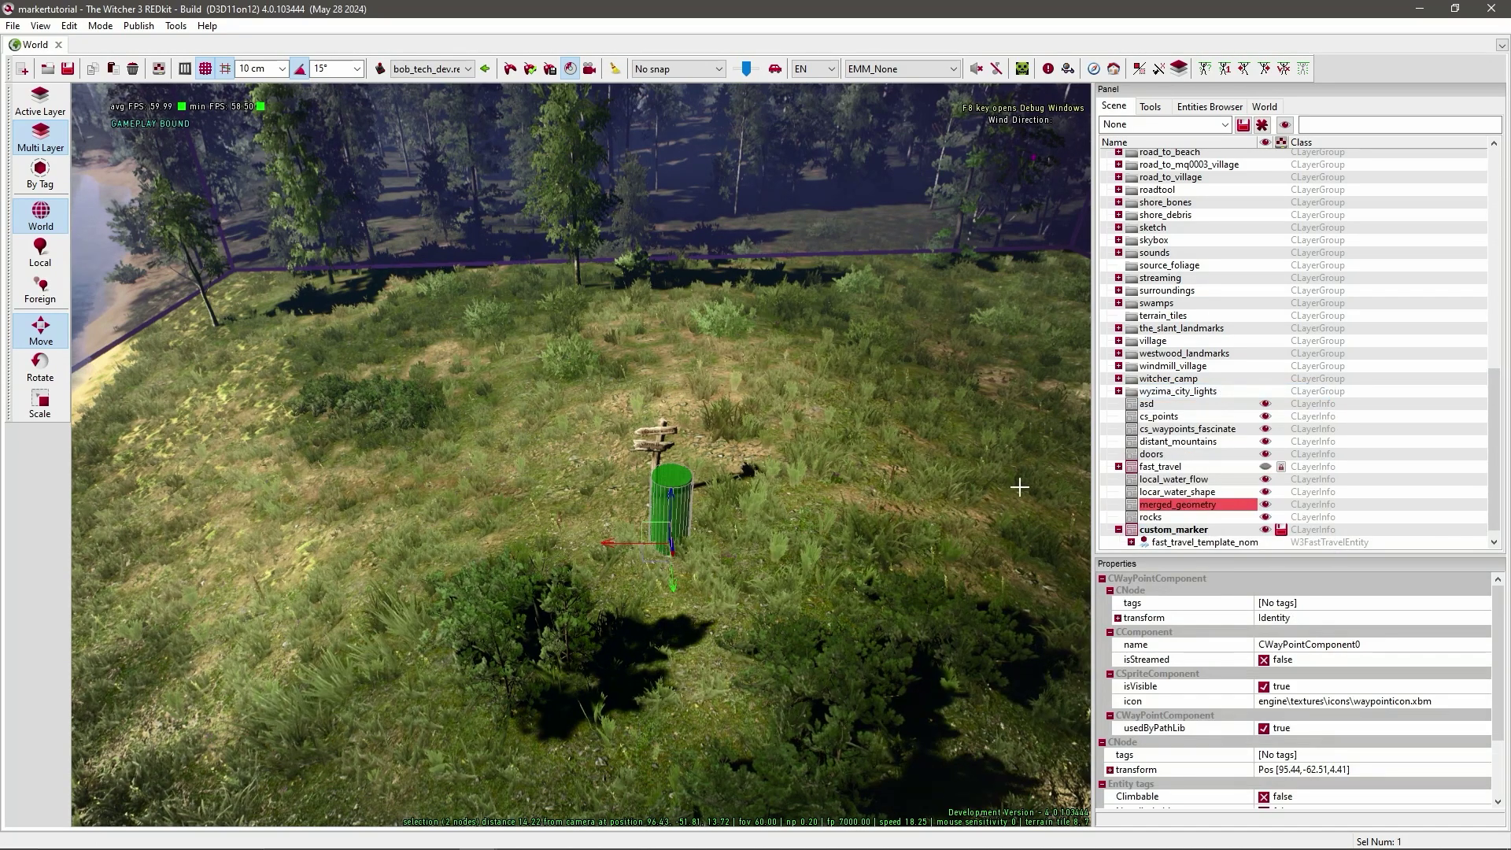
Set the tags of the waypoint component to test_marker_tp.
click(1334, 603)
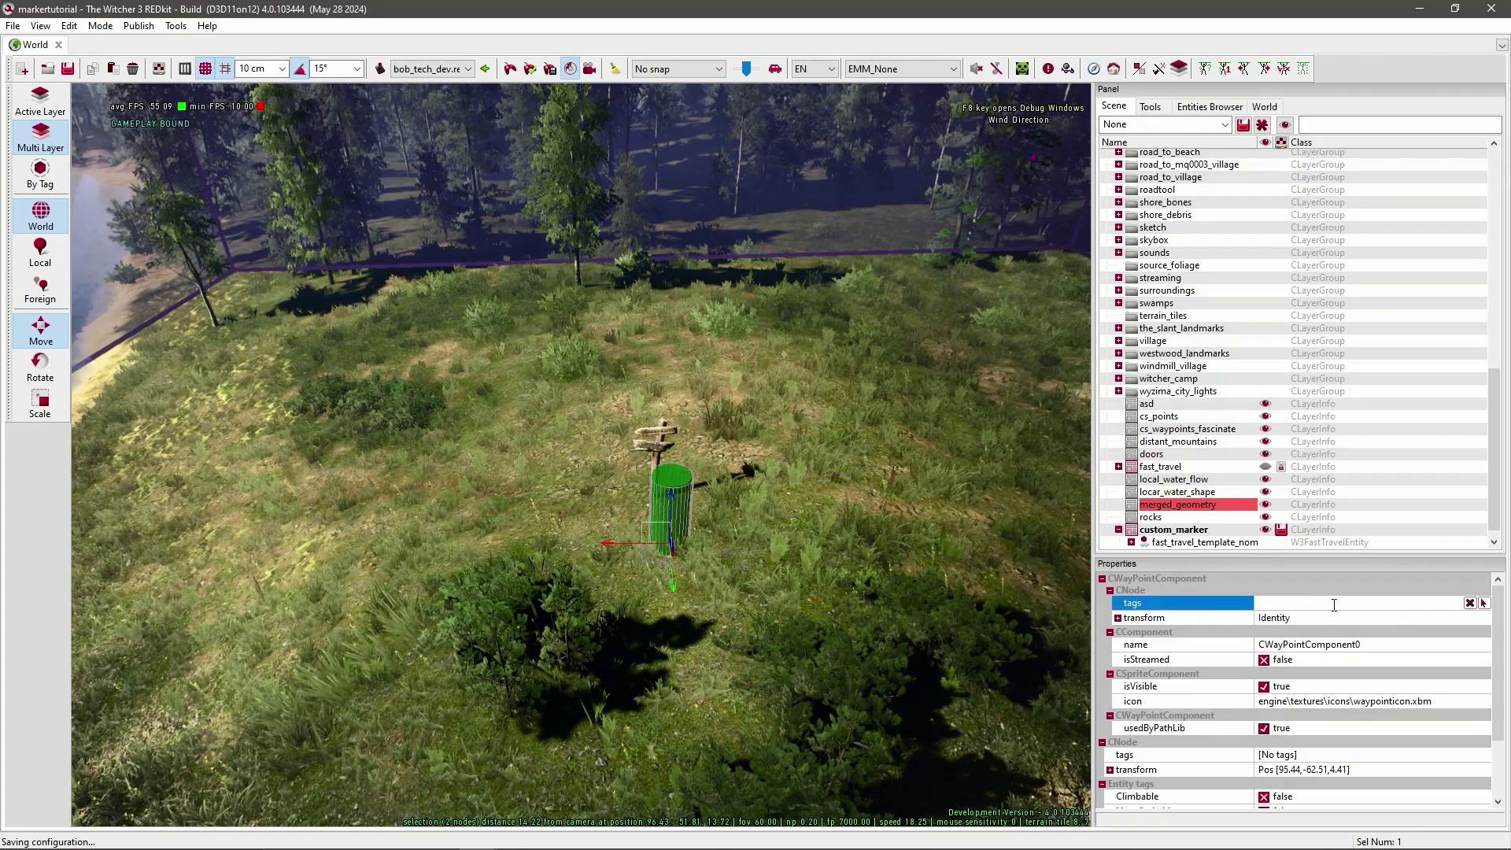
text(test)
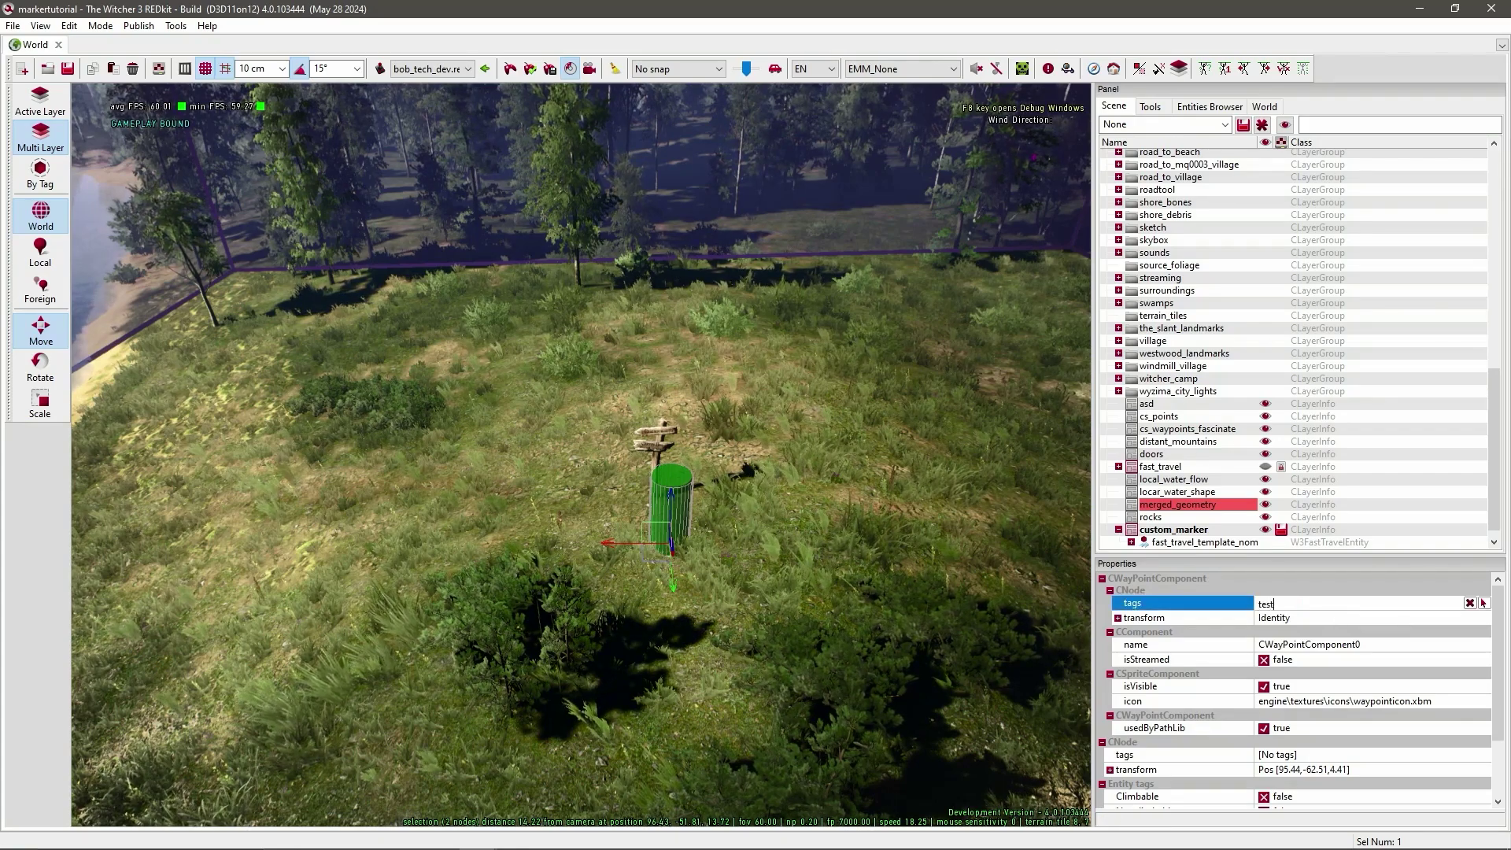
text(_marker_)
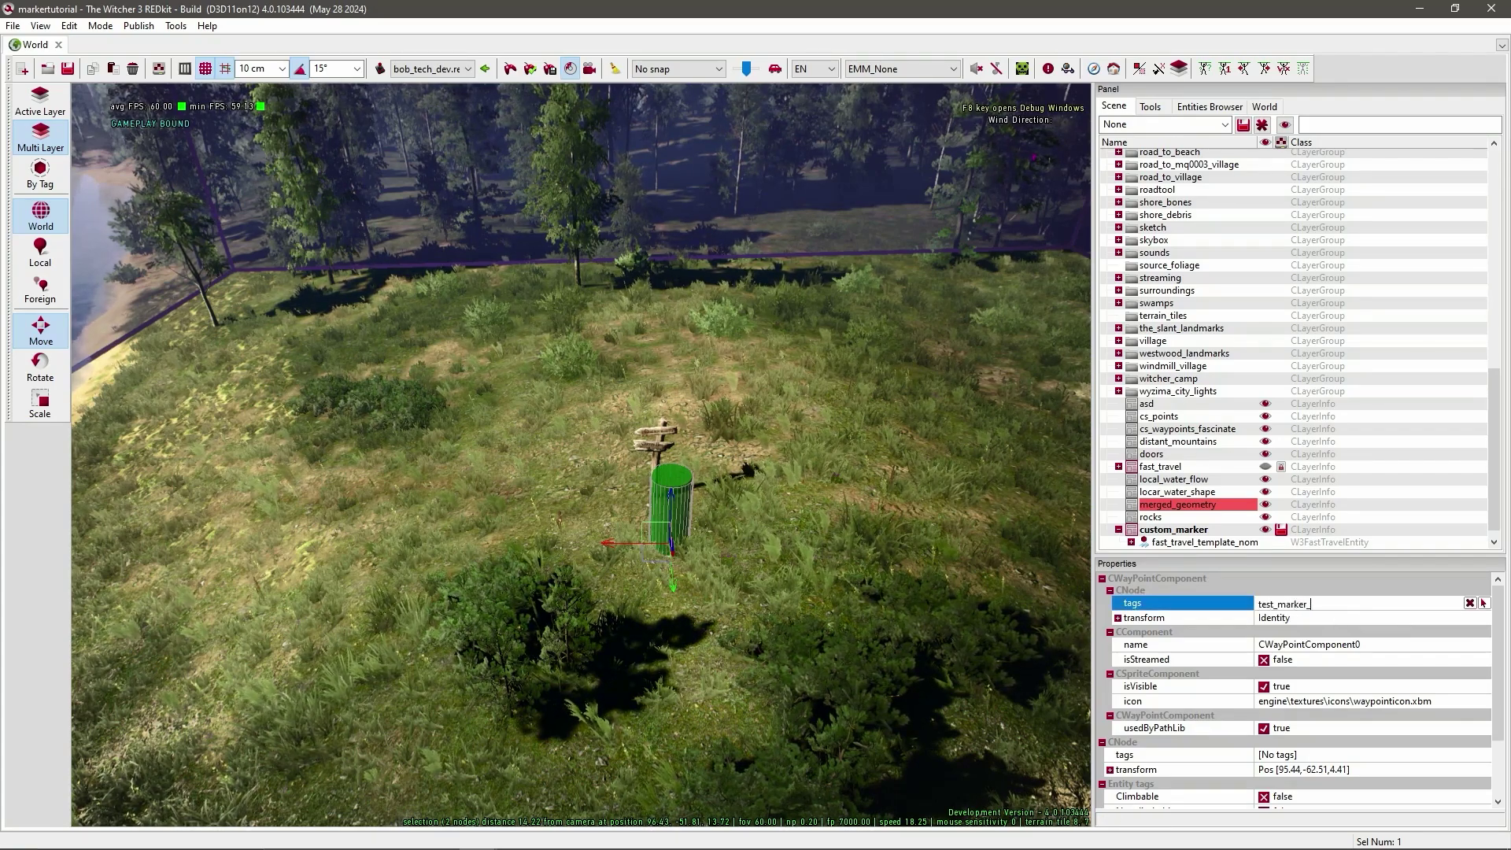
text(tp)
click(1350, 620)
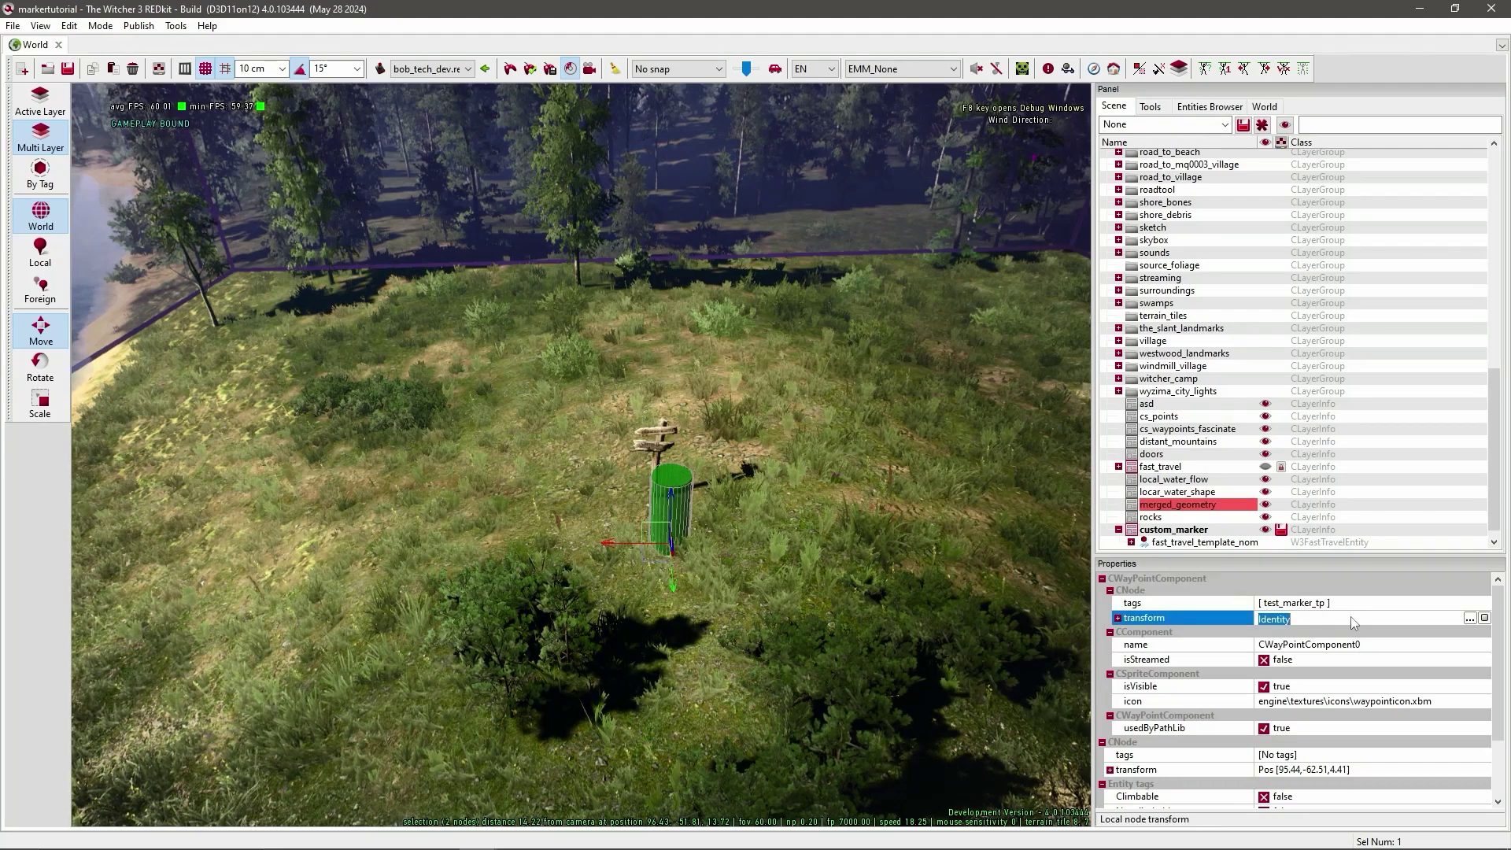
Copy the component's test_marker_tp tag into the tags of the waypoint entity's own CNode section.
click(1335, 607)
double_click(1335, 607)
key(ctrl+c)
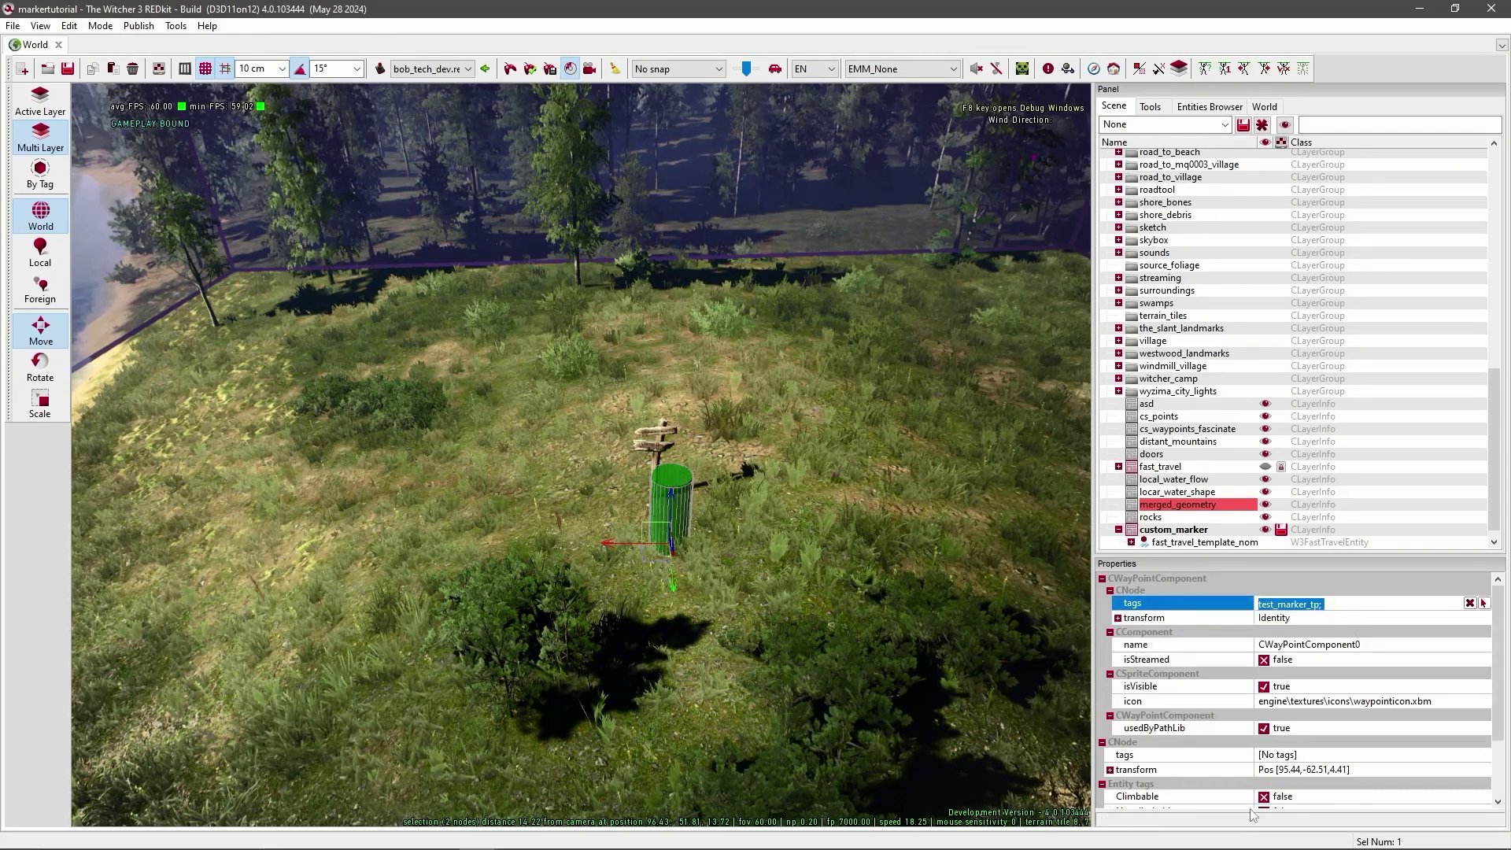
click(1320, 756)
click(1345, 729)
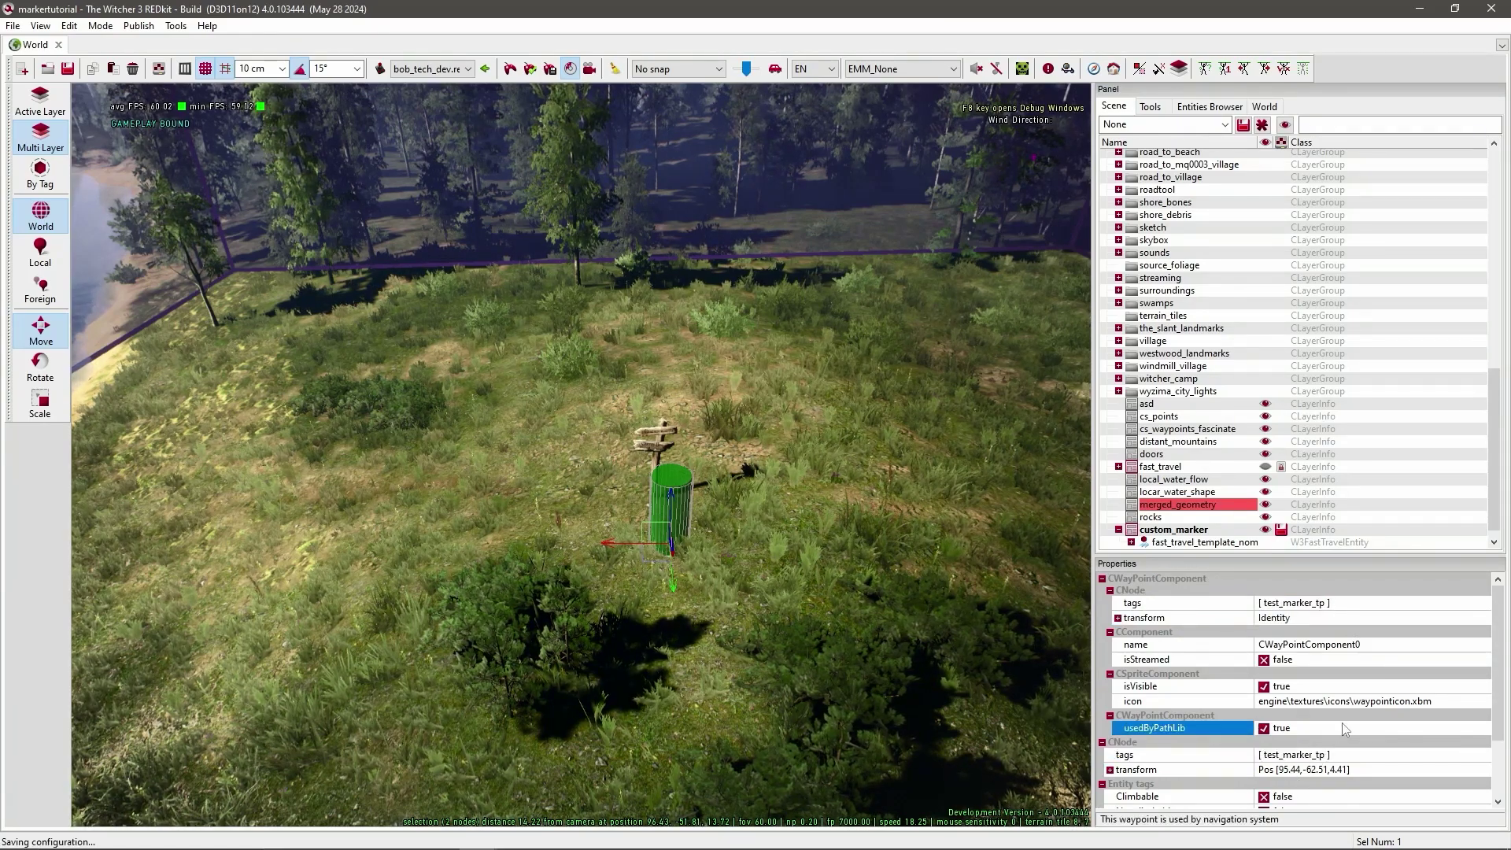
Name the waypoint entity test_marker_tp, without the trailing semicolon, and save the layer.
drag(1498, 708, 1497, 771)
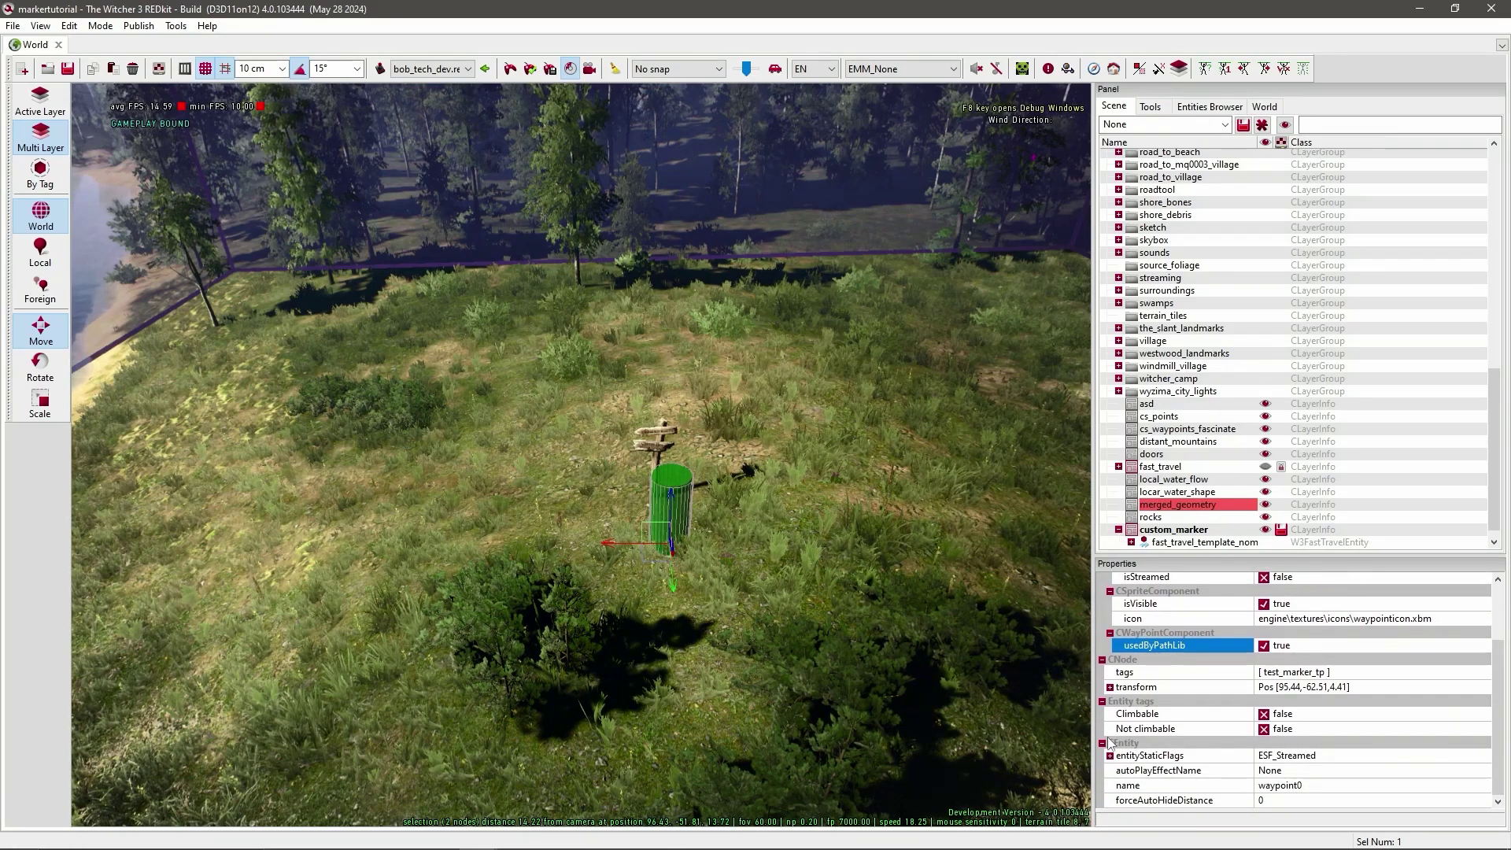
click(1280, 787)
key(ctrl+v)
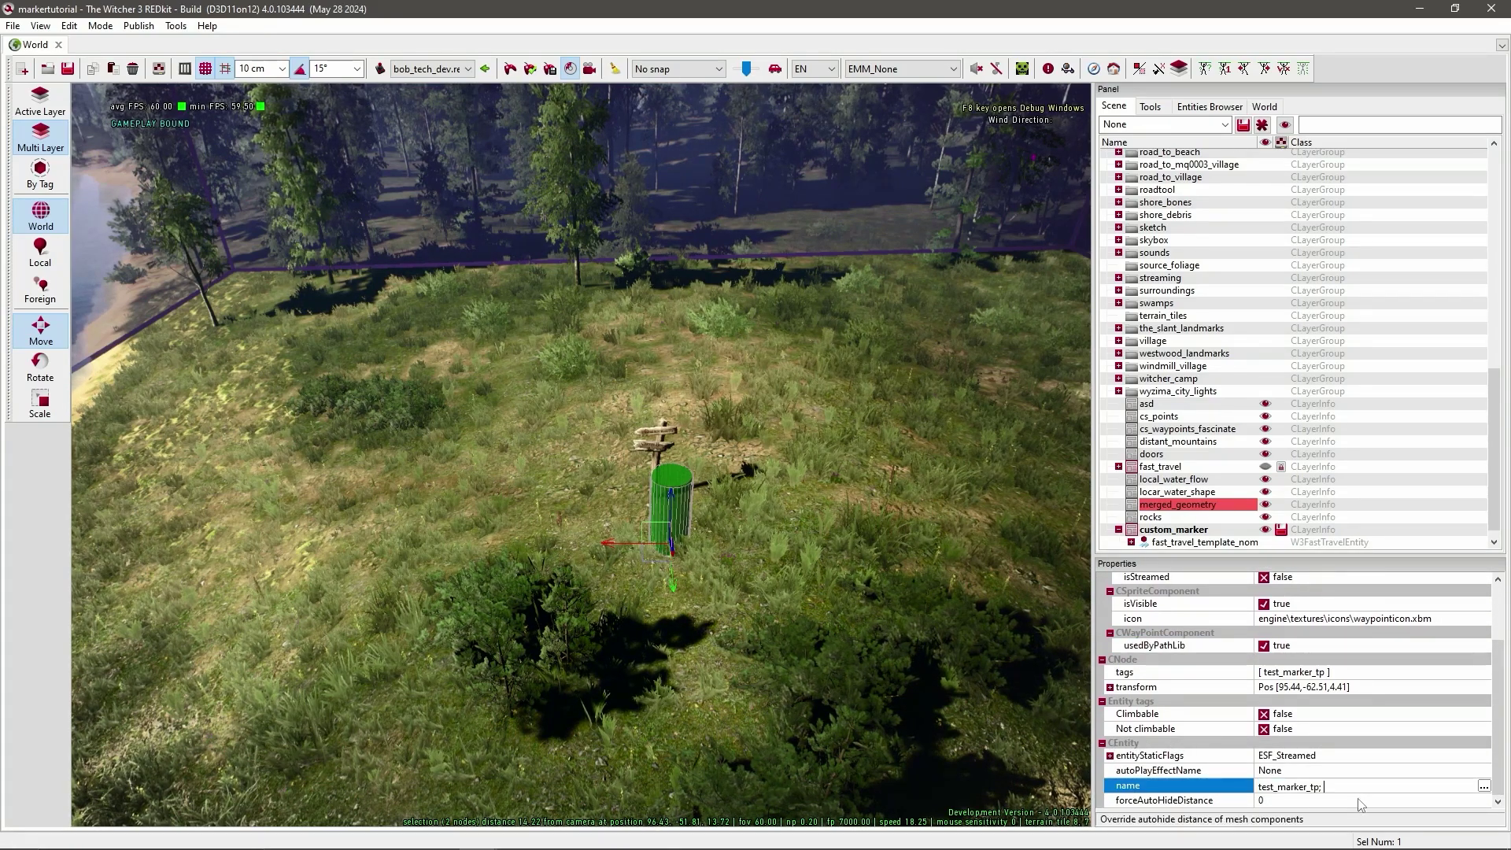
key(BackSpace)
key(BackSpace)
click(1336, 771)
key(ctrl+s)
Copy the waypoint's name into the signpost's teleportWayPointTag under CR4FastTravelEntity, setting it to test_marker_tp, and save.
click(1336, 787)
key(ctrl+c)
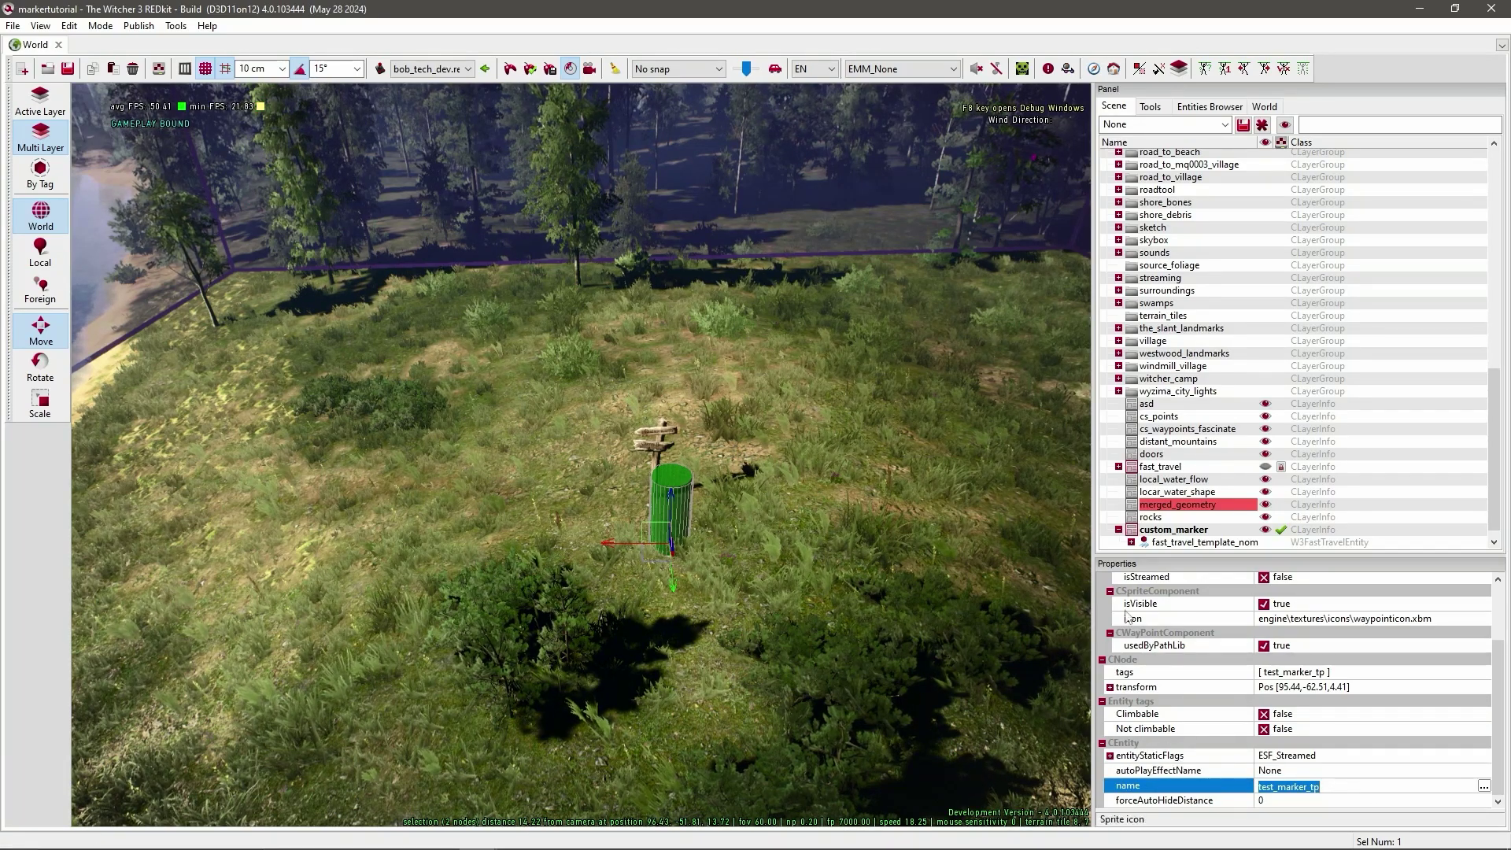
click(1138, 545)
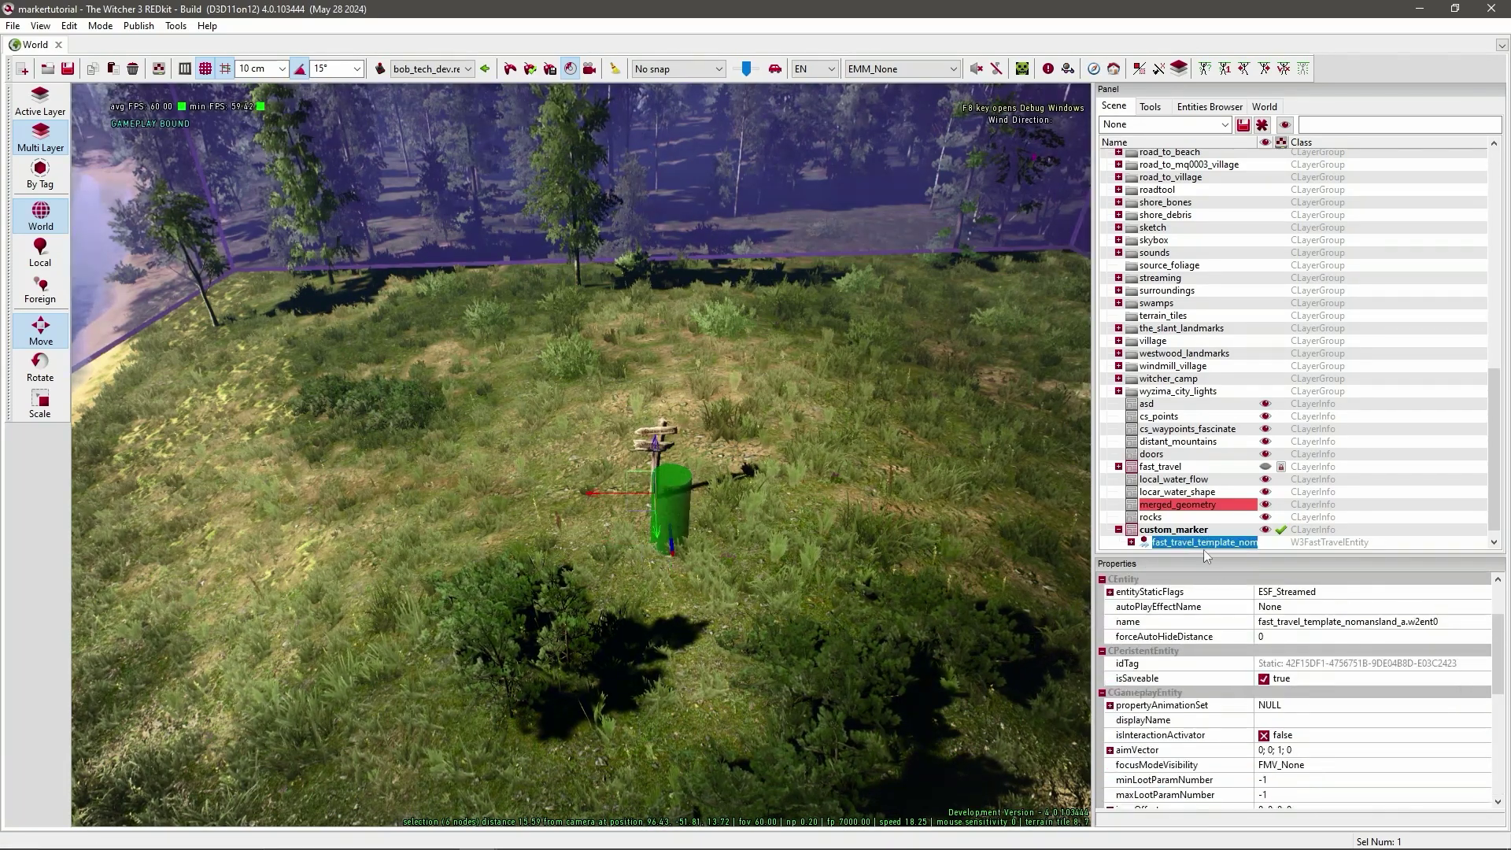
drag(1495, 663, 1496, 772)
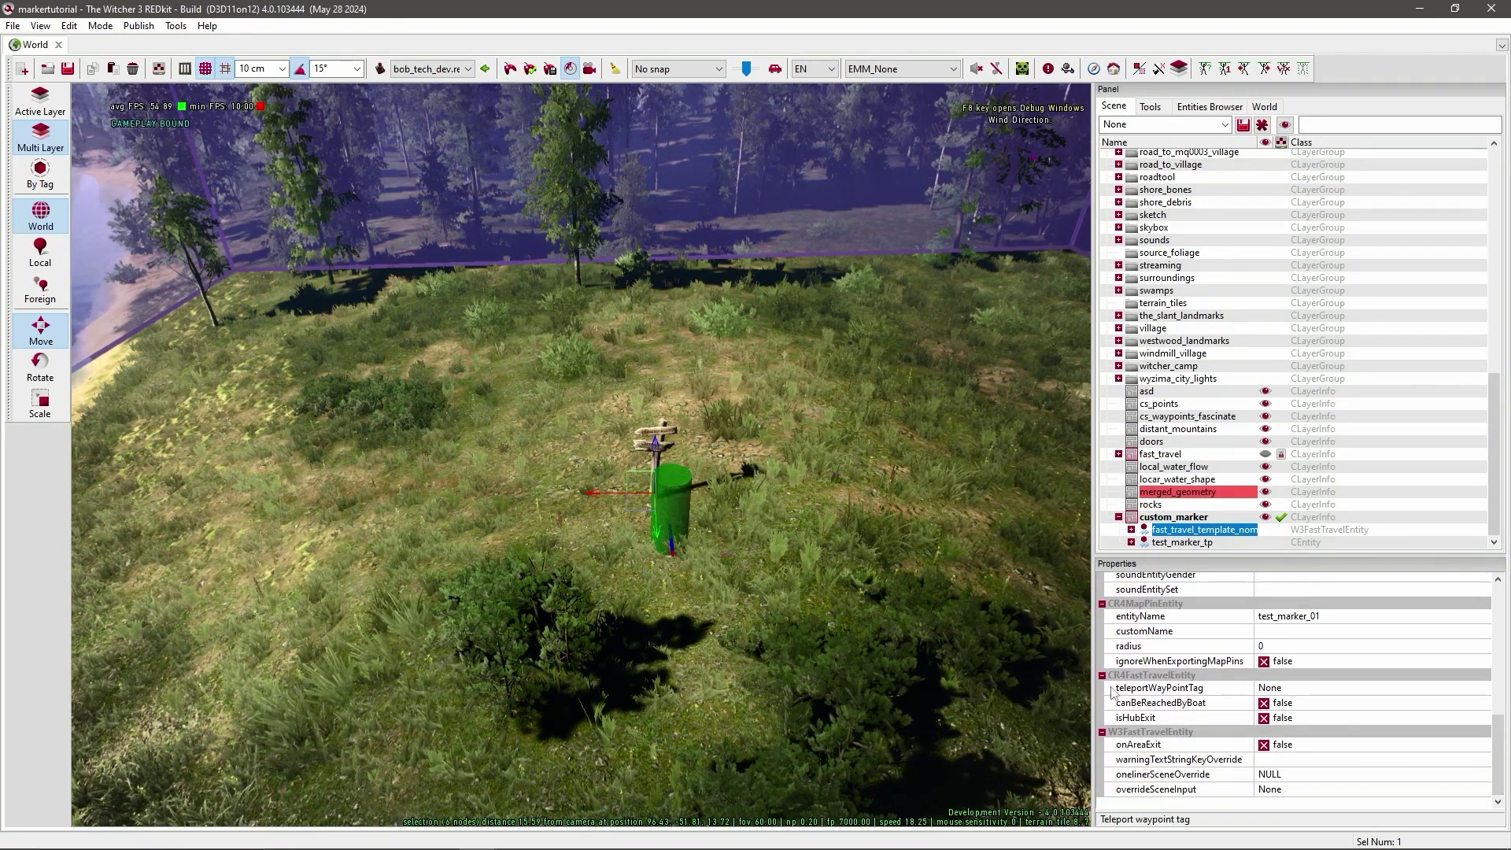
click(1295, 689)
key(ctrl+v)
click(1323, 707)
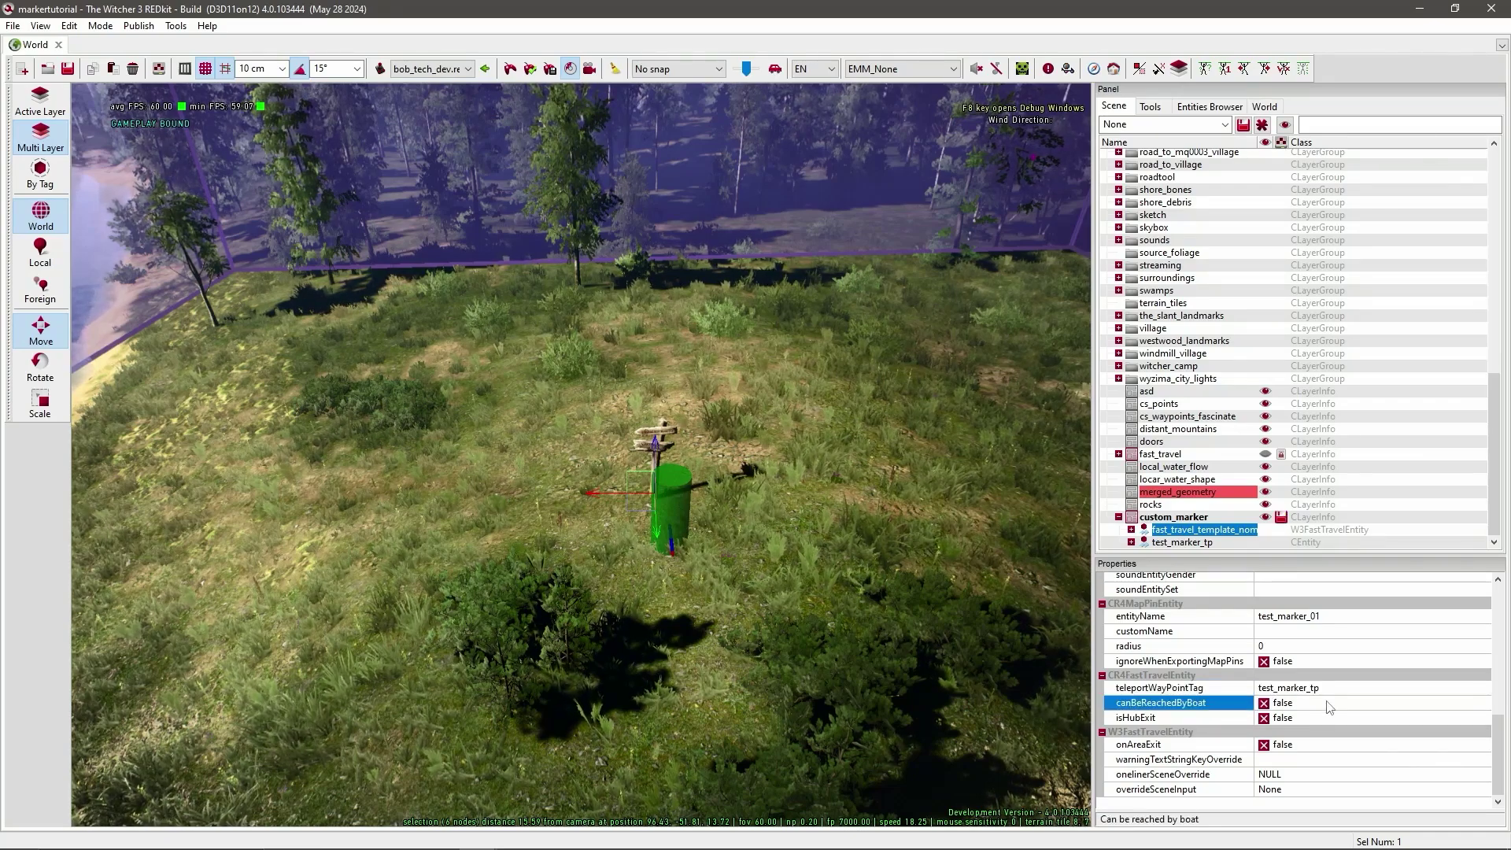
key(ctrl+s)
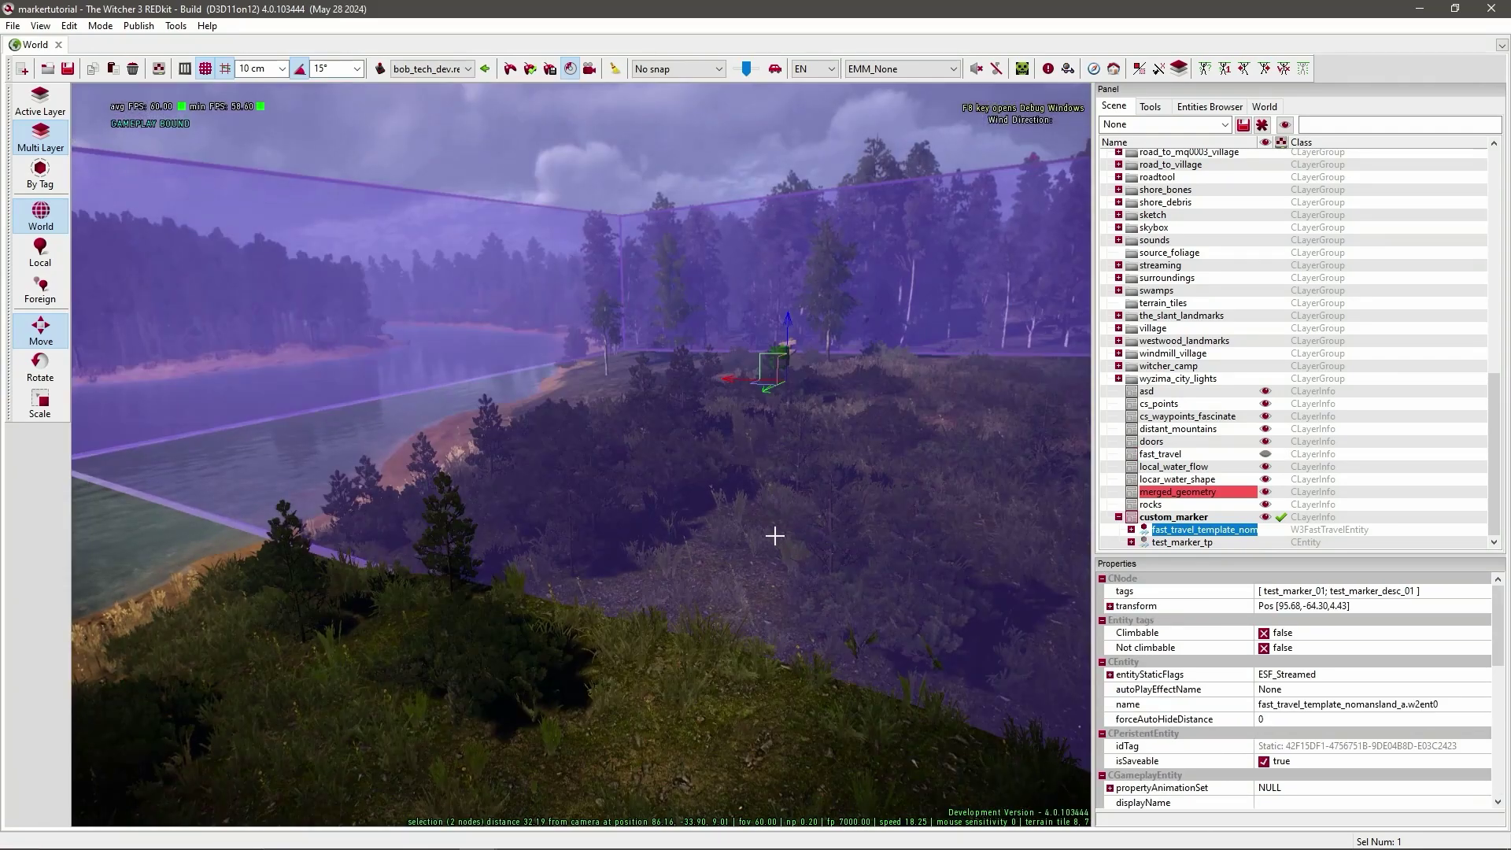
Export the entity mappins of the prolog_village world and dismiss the export message.
mouse_move(1498, 622)
mouse_down()
mouse_move(1498, 752)
mouse_move(1498, 608)
mouse_up()
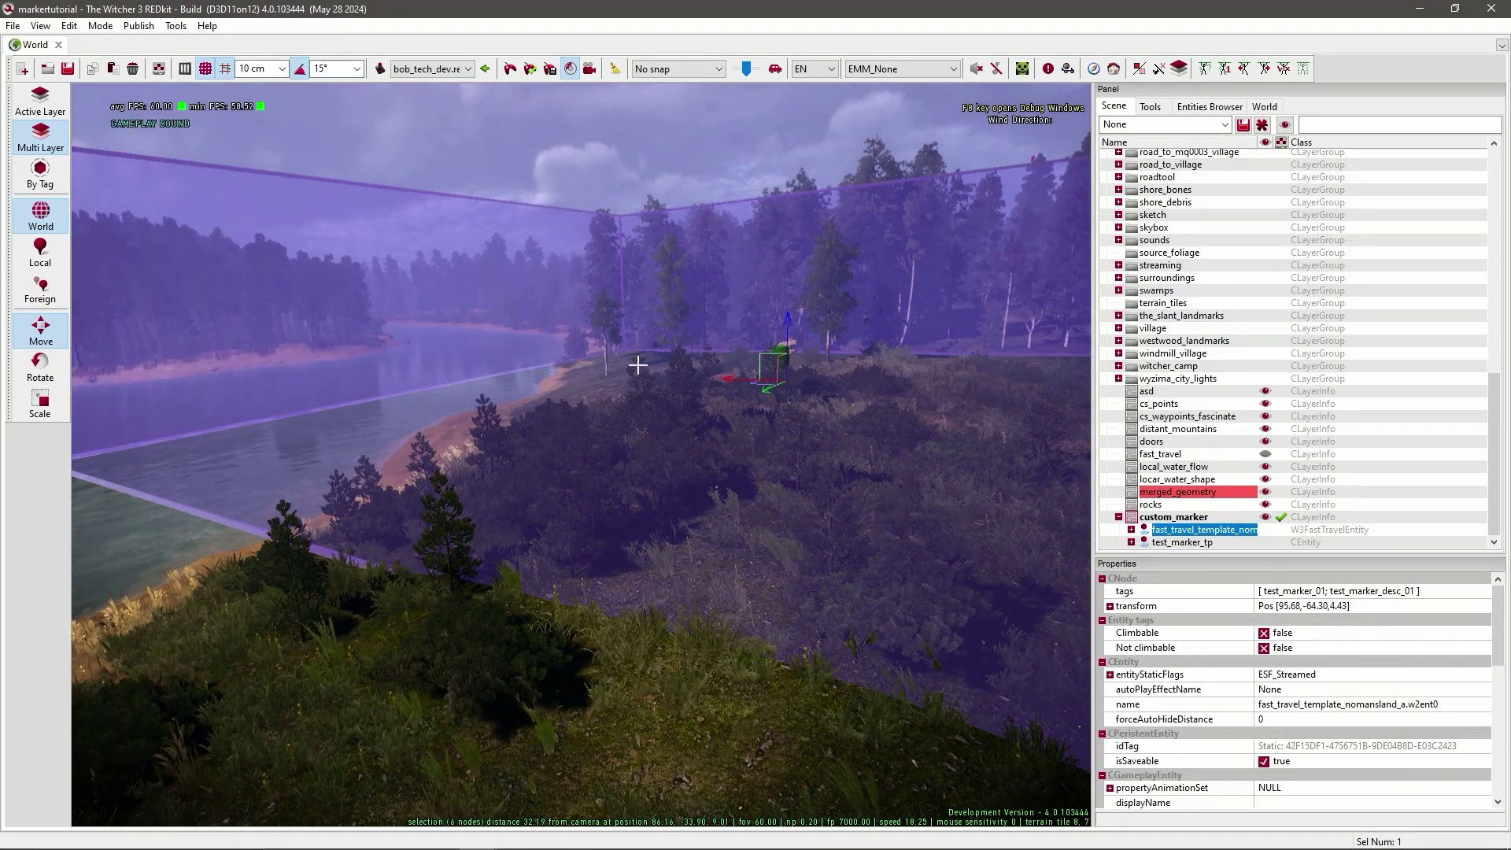
mouse_move(1498, 622)
mouse_down()
mouse_move(1498, 746)
mouse_move(1498, 615)
mouse_up()
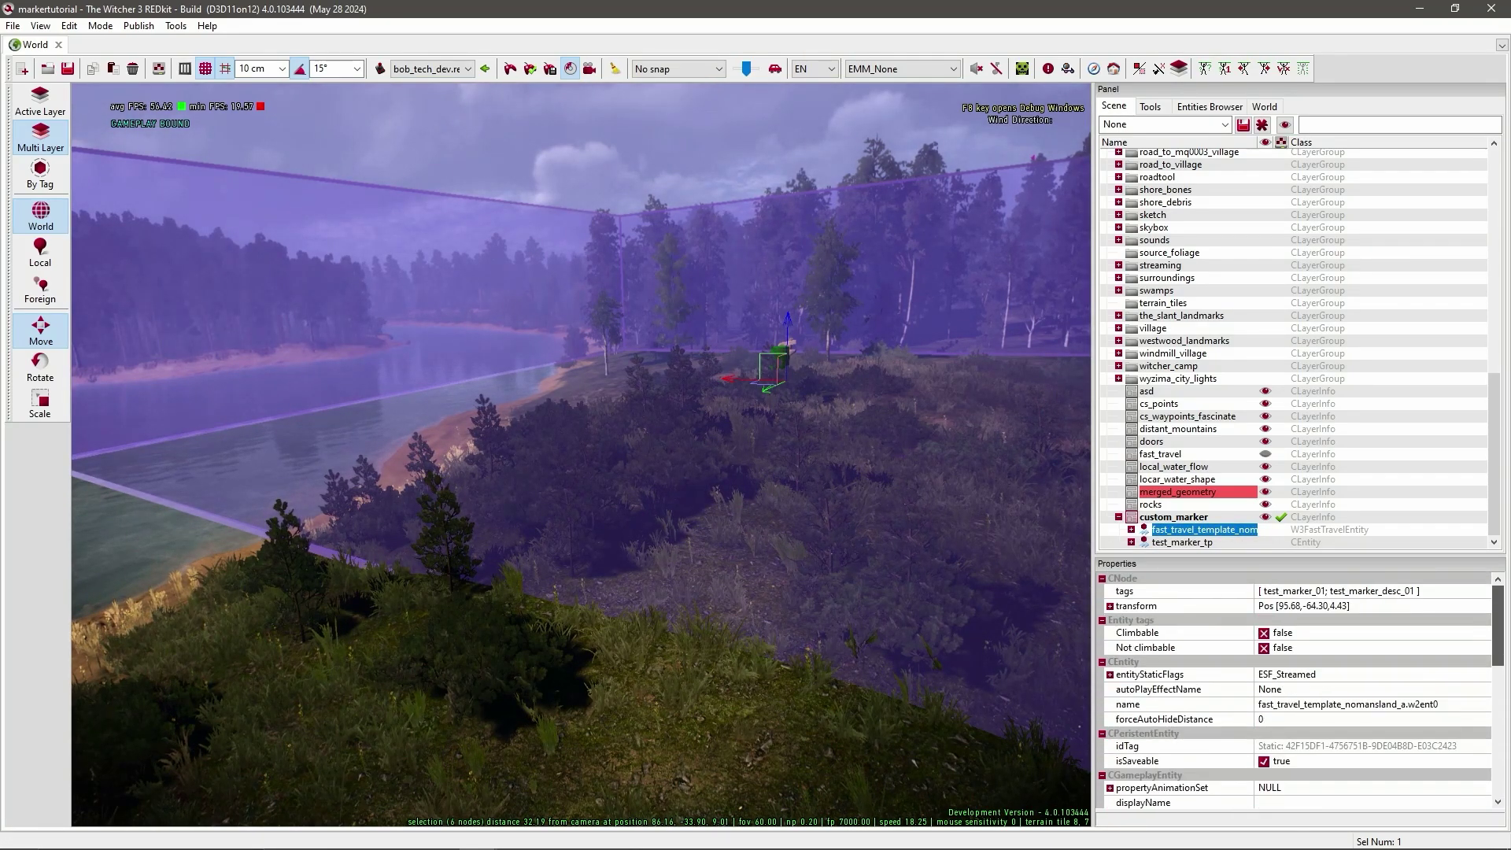
click(176, 26)
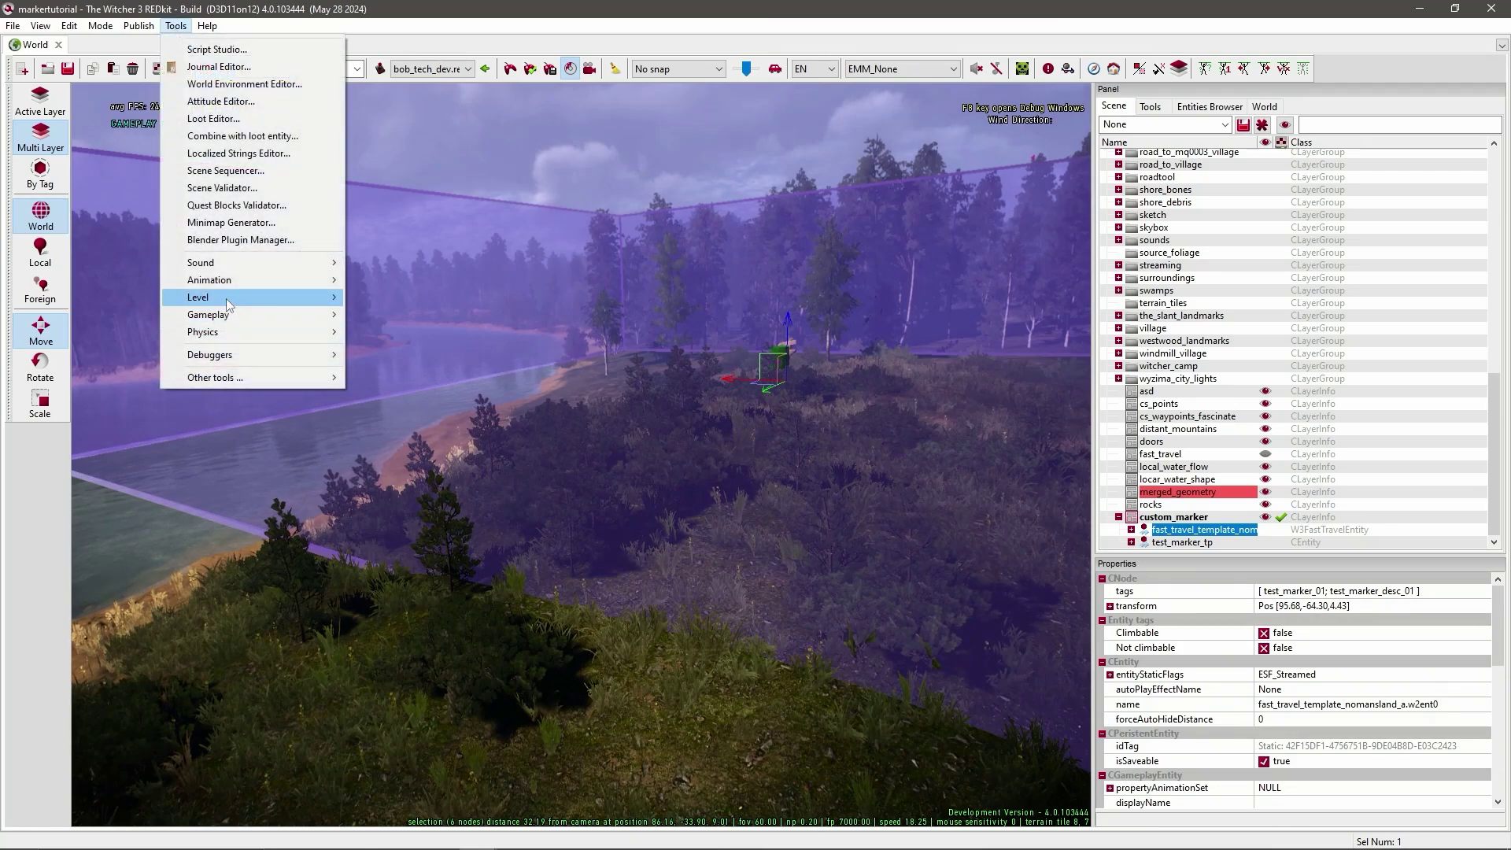
mouse_move(228, 304)
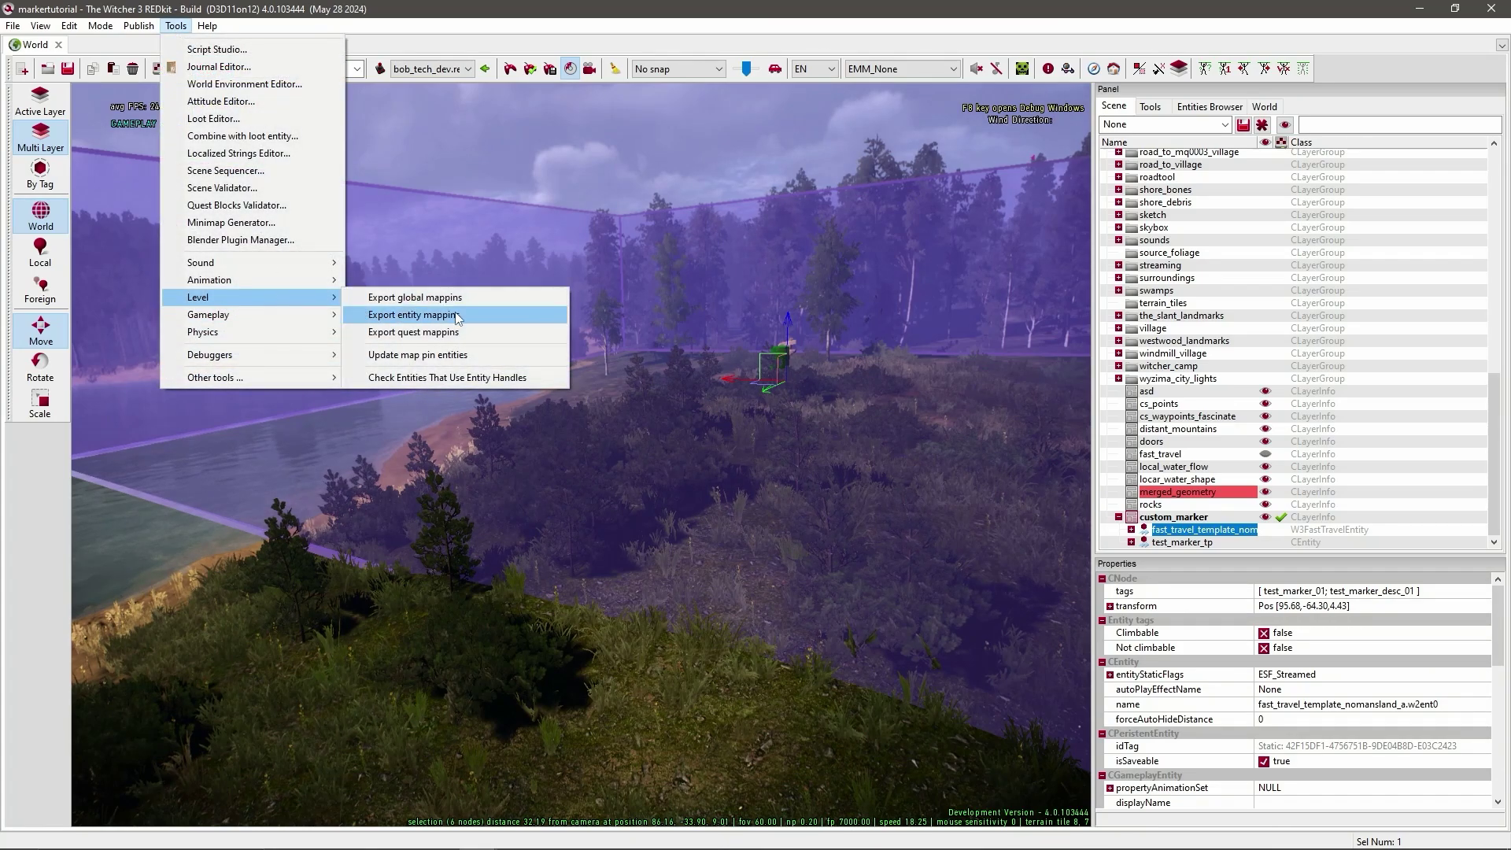
click(425, 315)
drag(720, 397, 866, 362)
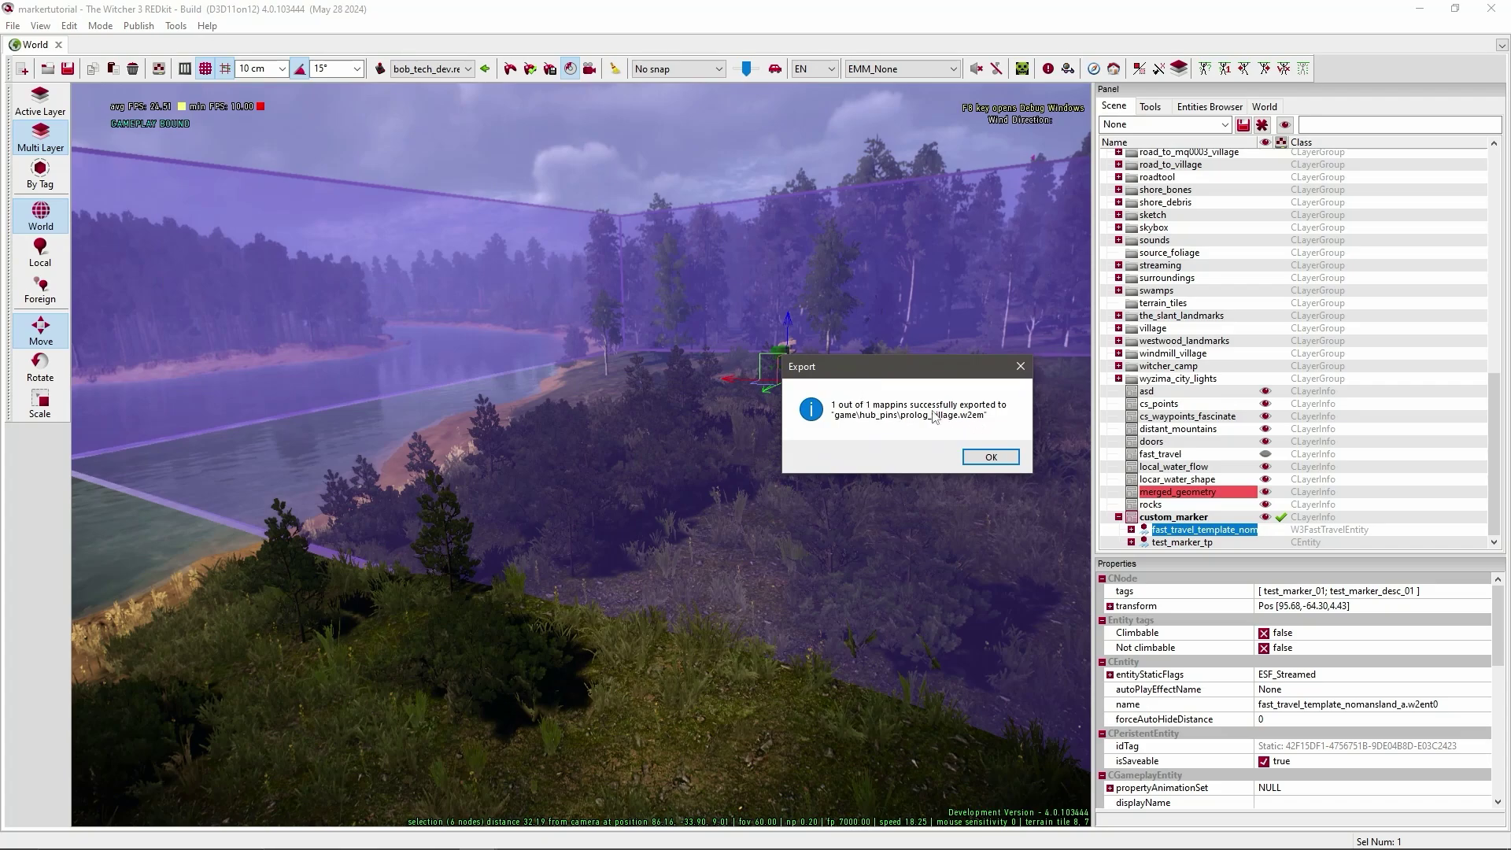
click(991, 457)
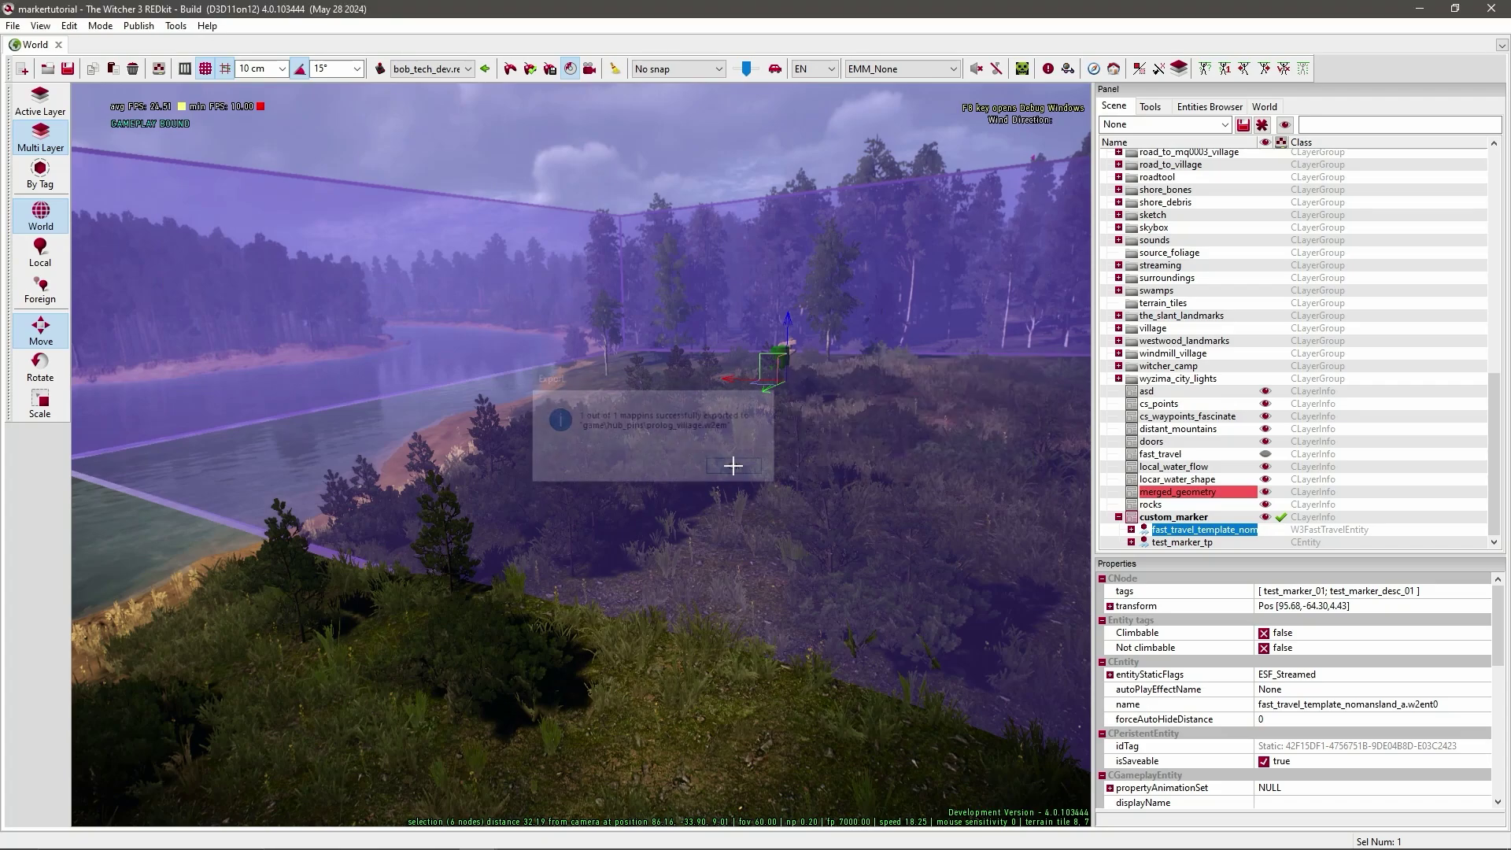
Update the map pin entities of the world.
click(176, 25)
mouse_move(285, 300)
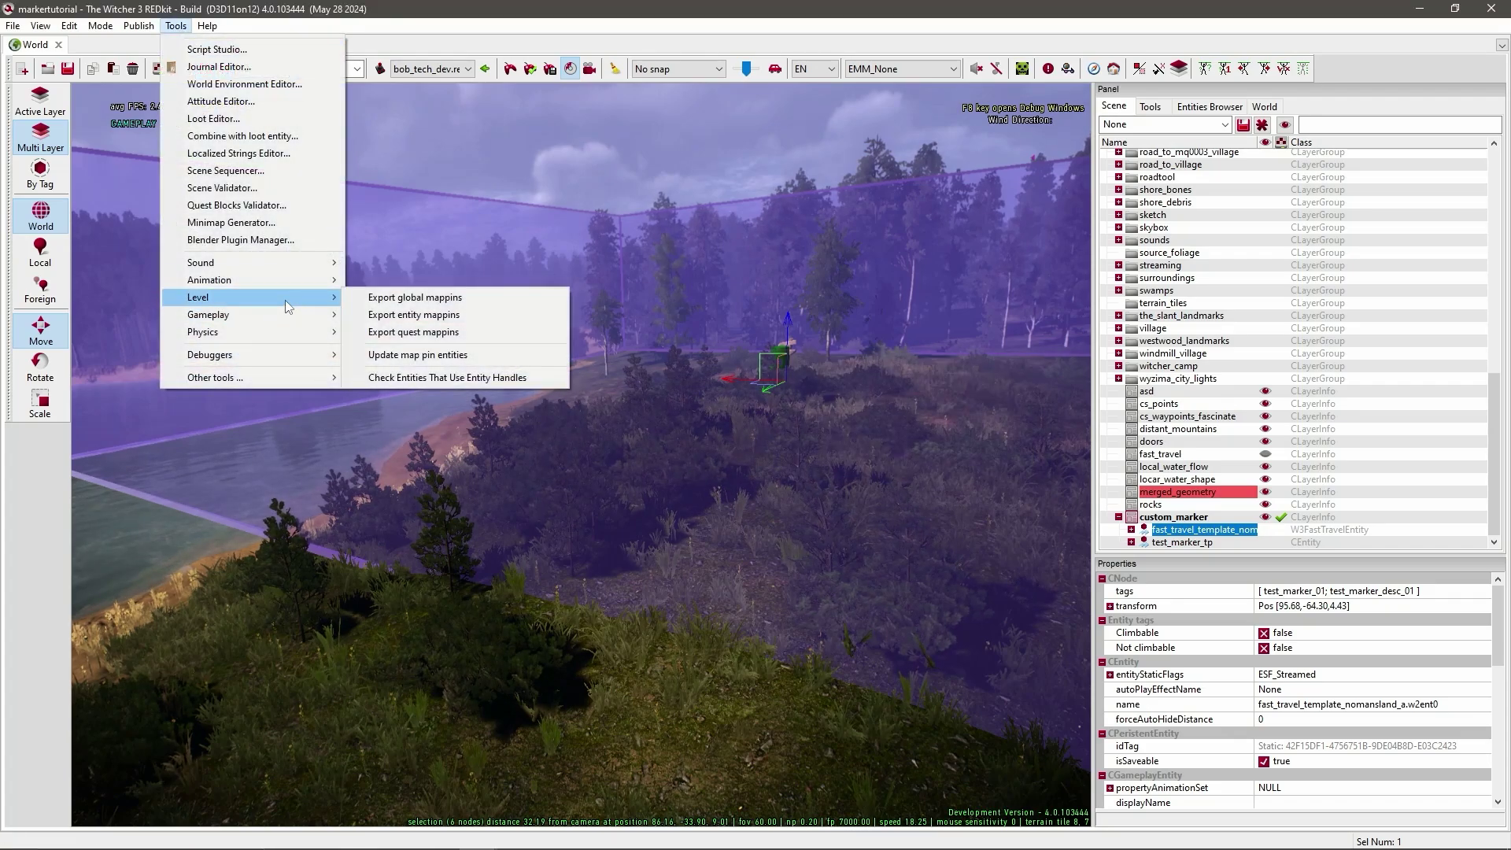
click(436, 357)
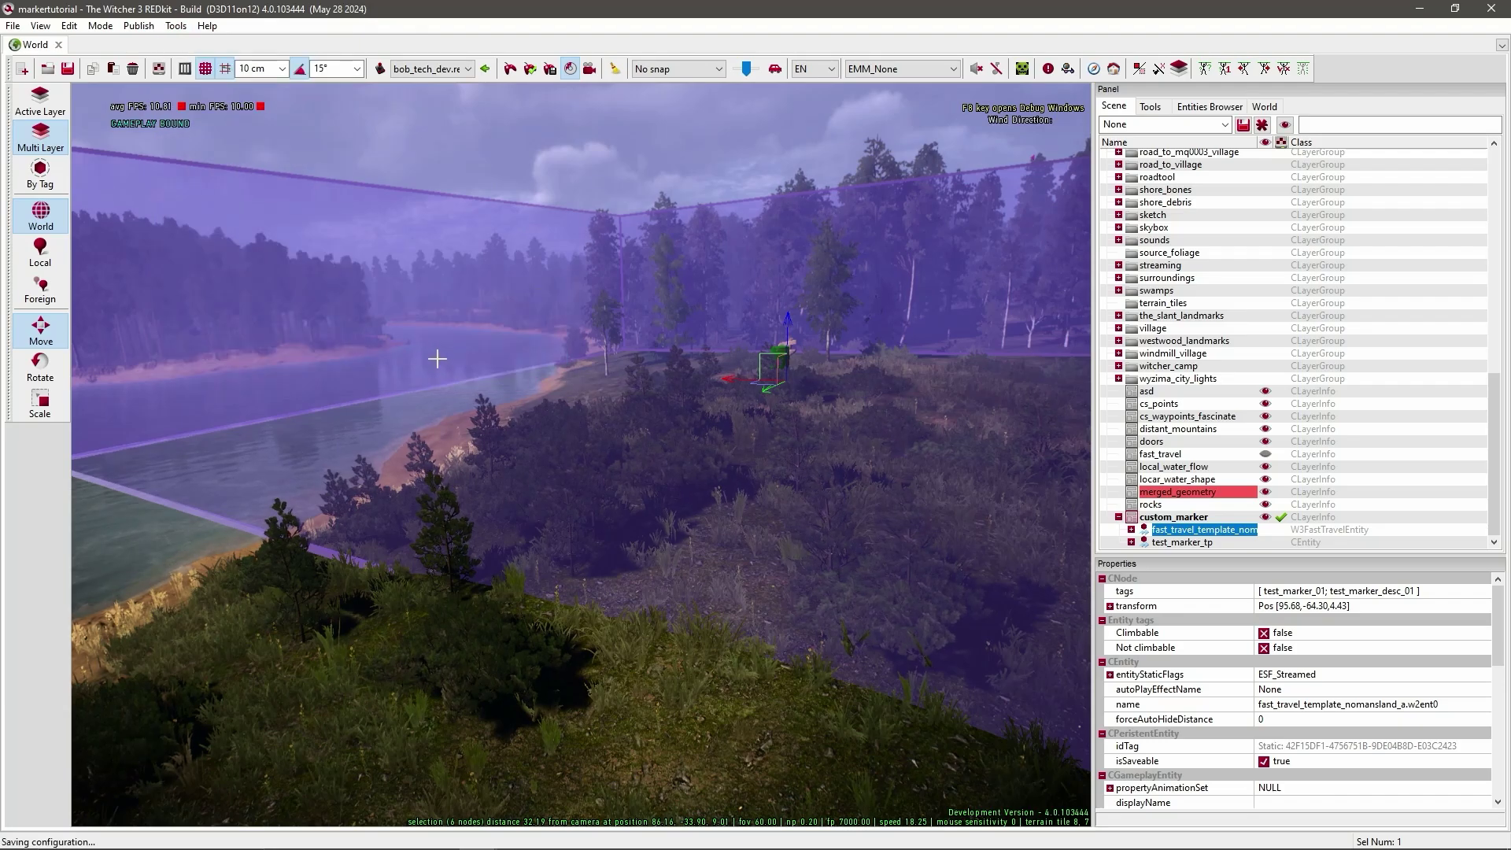
Start in-editor gameplay from a grassy spot a short distance from the signpost.
mouse_move(482, 361)
right_down()
mouse_move(501, 382)
mouse_move(494, 441)
mouse_move(493, 384)
right_up()
key(w)
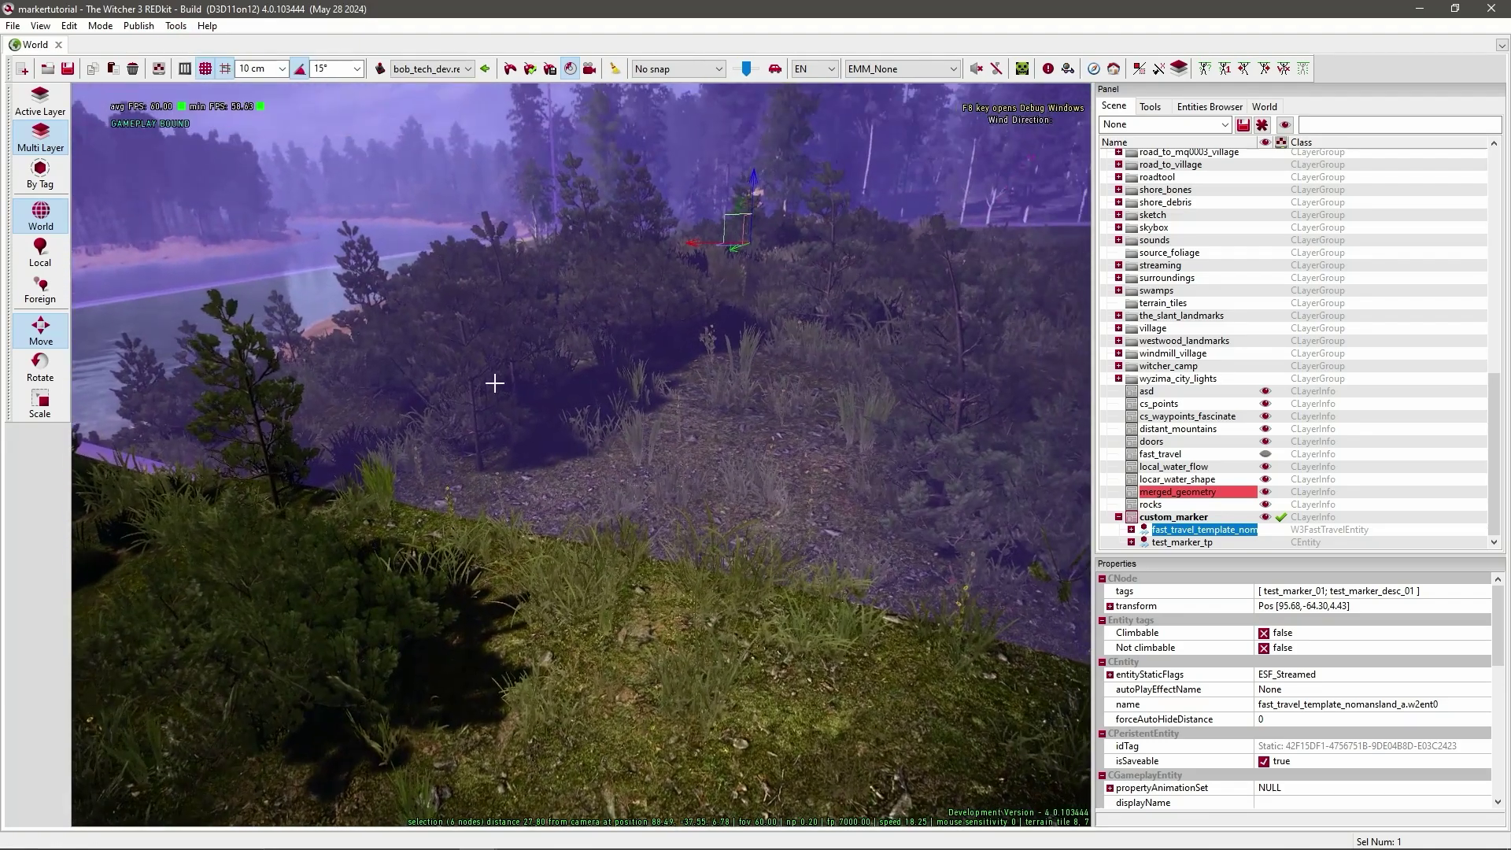
click(485, 70)
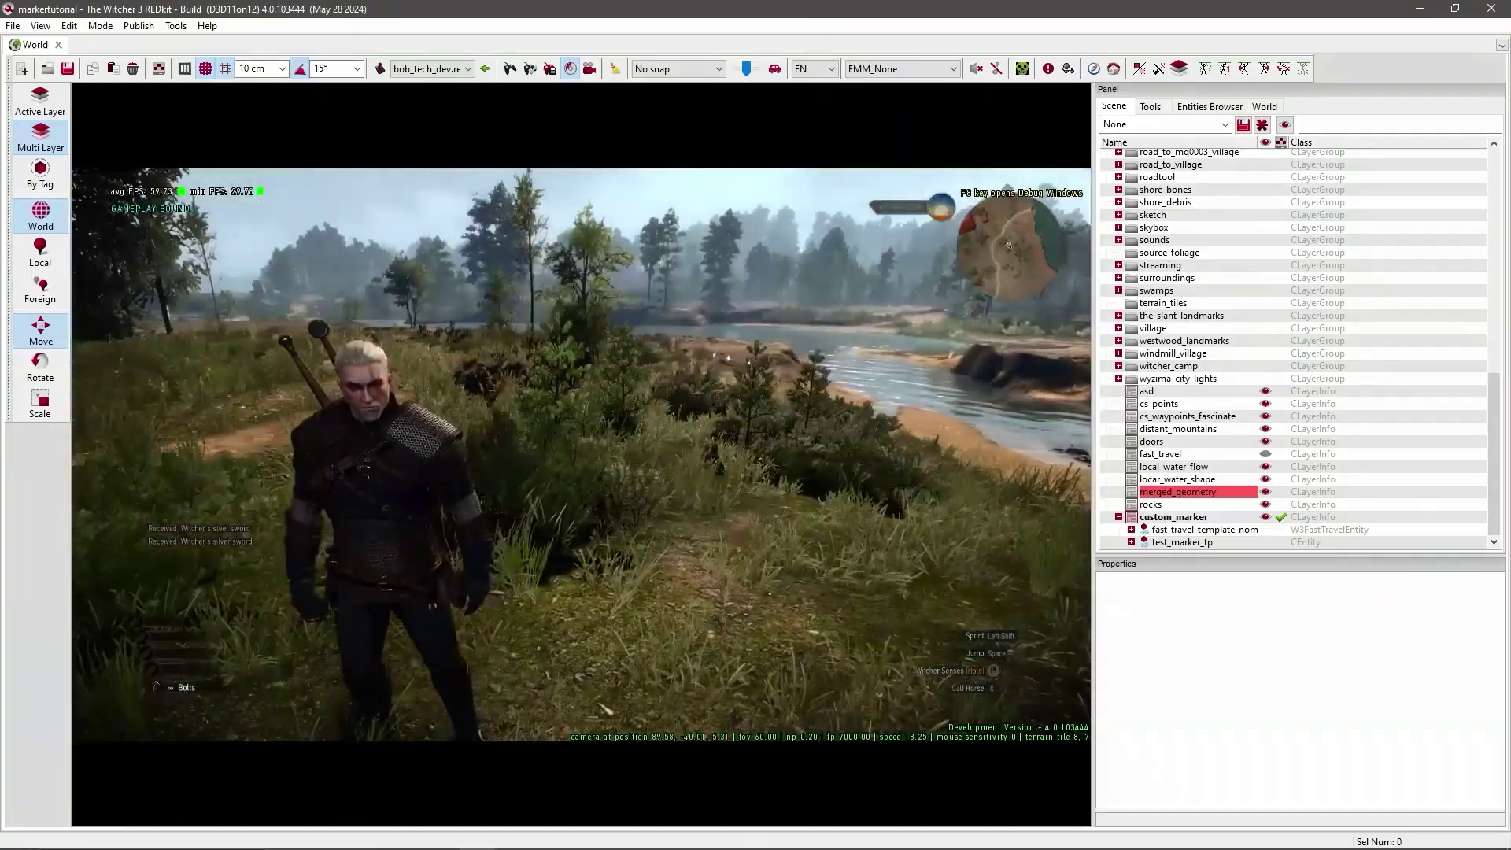
Run the character up to the custom signpost to discover the marker and open the world map.
key(w)
key(w)
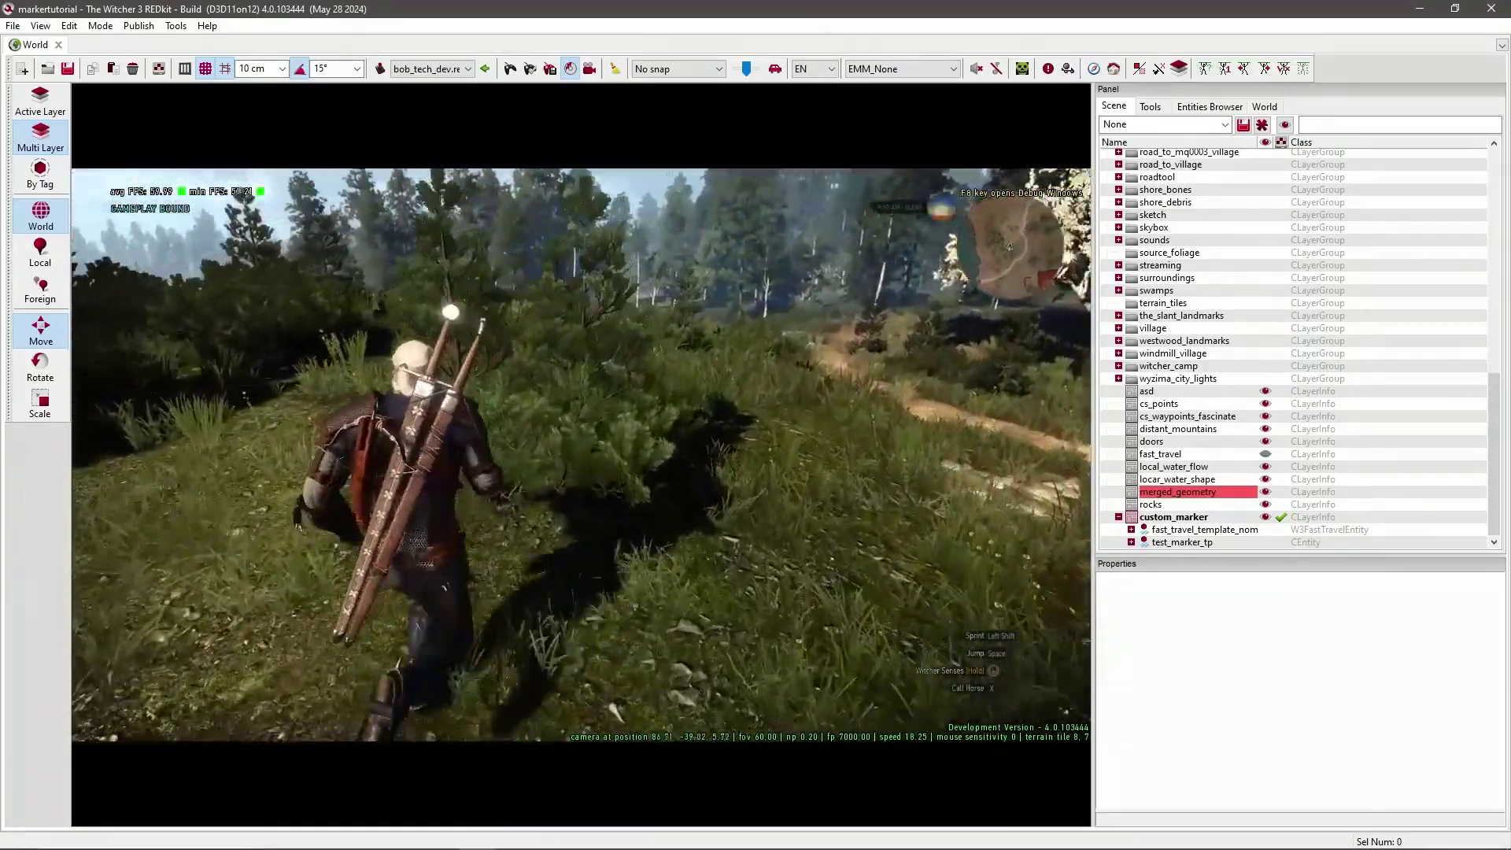
key(w)
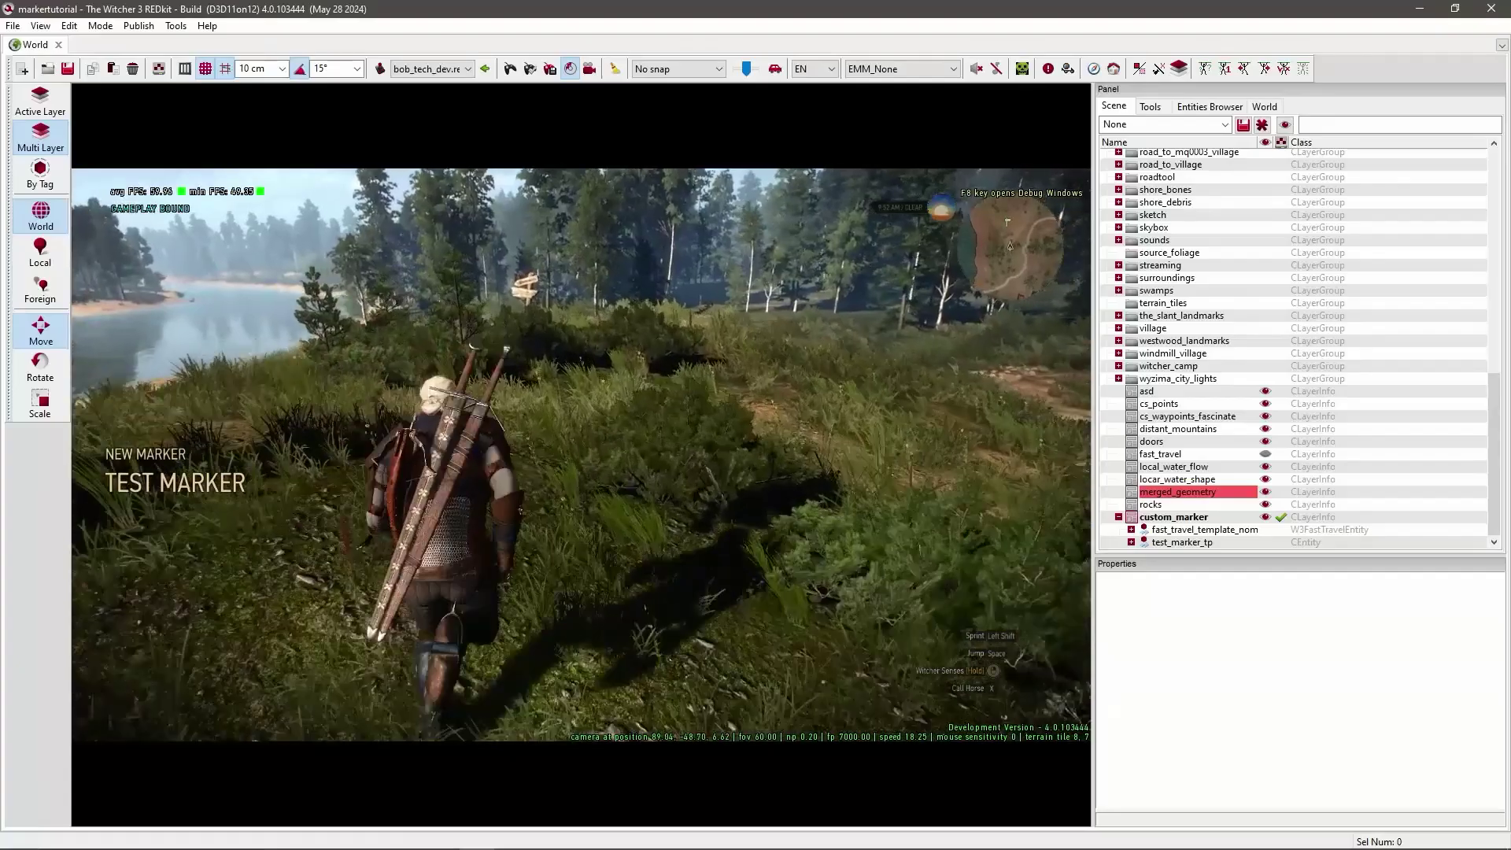
key(w)
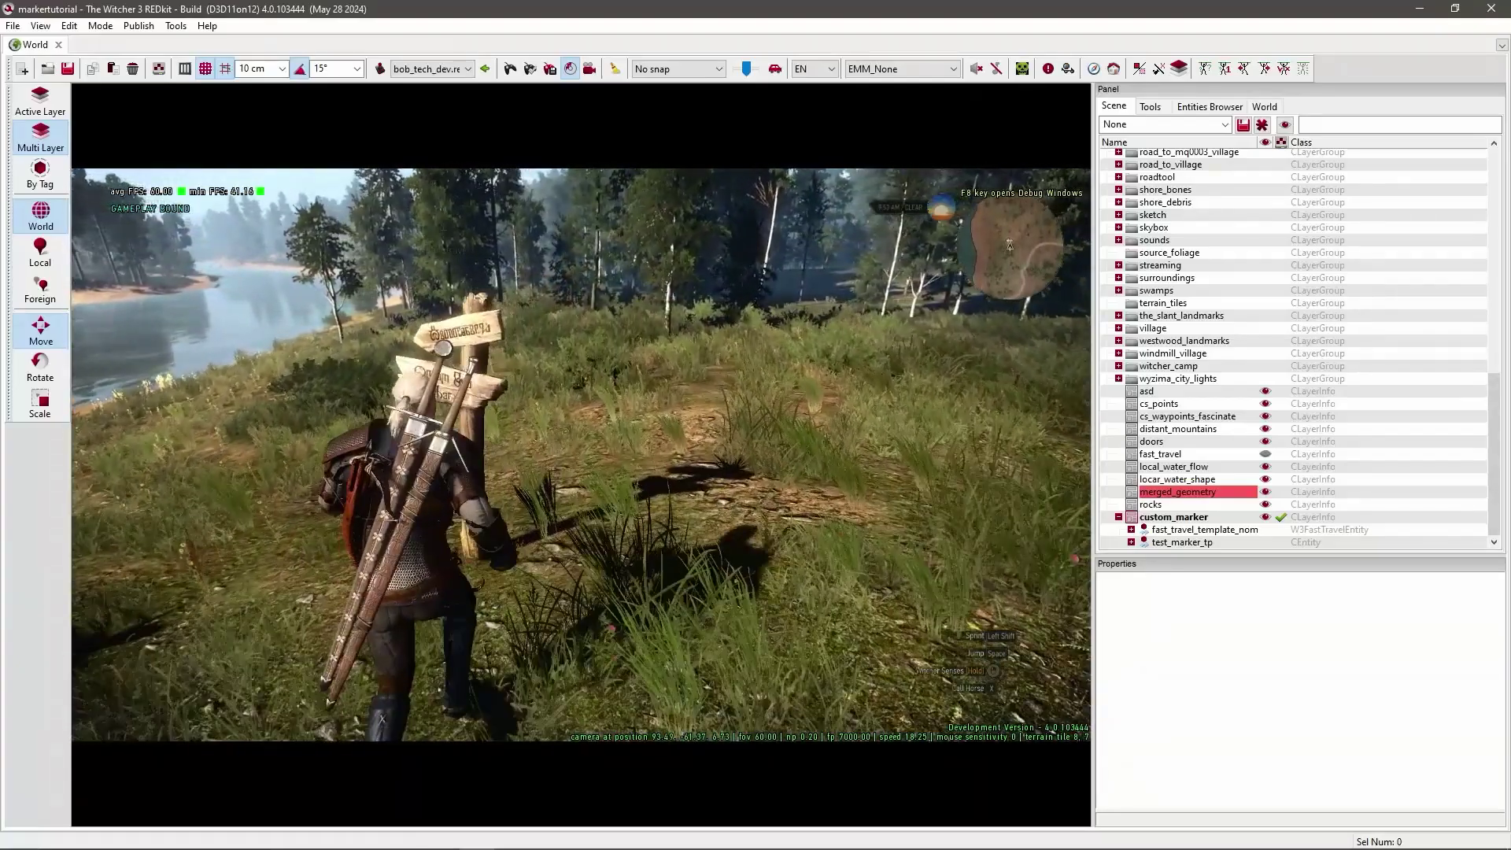
key(m)
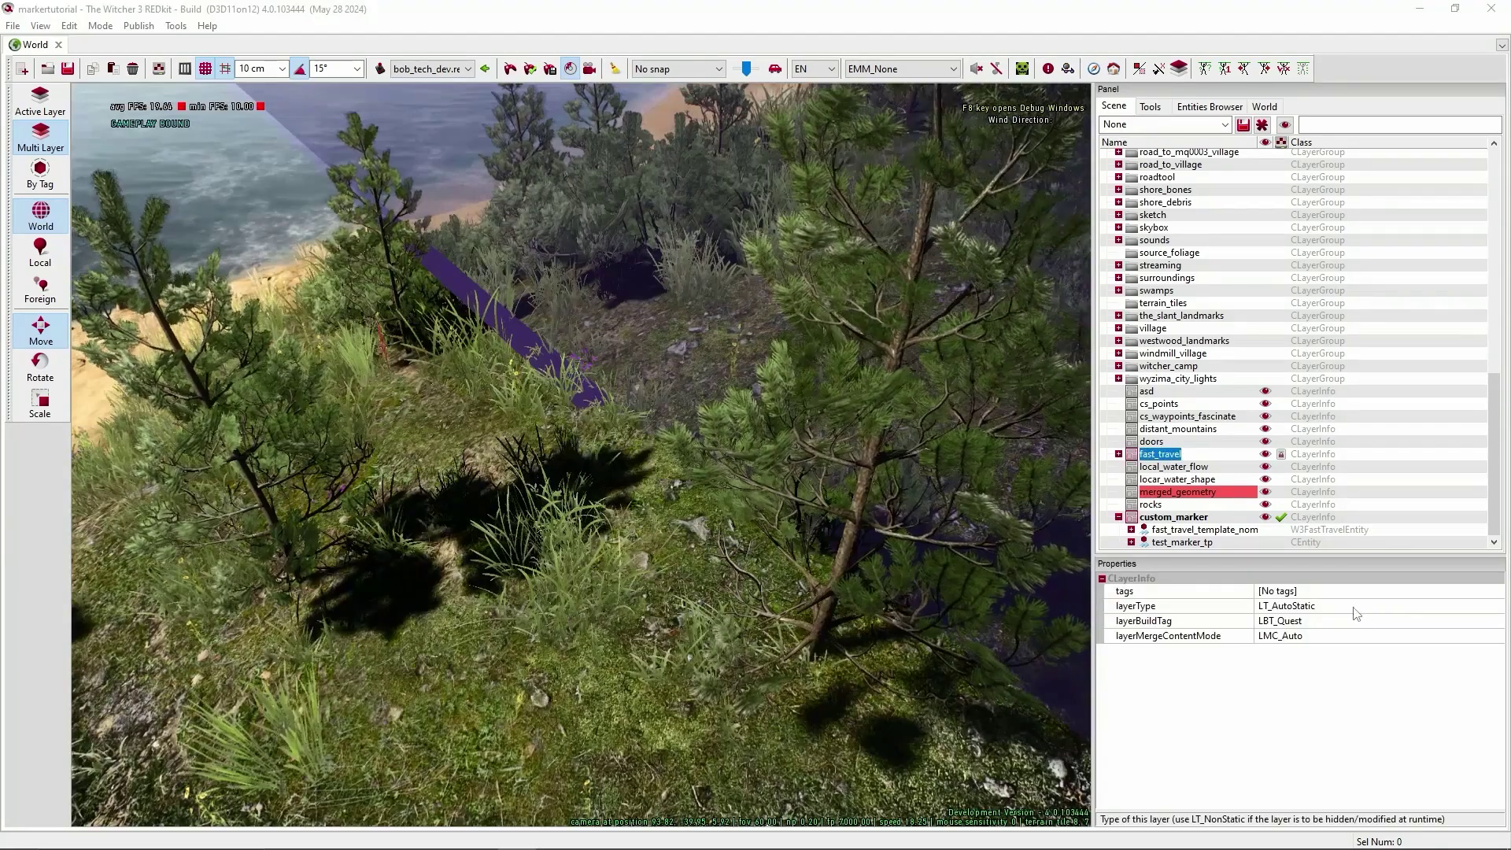
Start gameplay again from the grassy shore near the signpost and run the character toward the test marker.
right_drag(792, 586, 472, 555)
key(w)
key(w)
key(s)
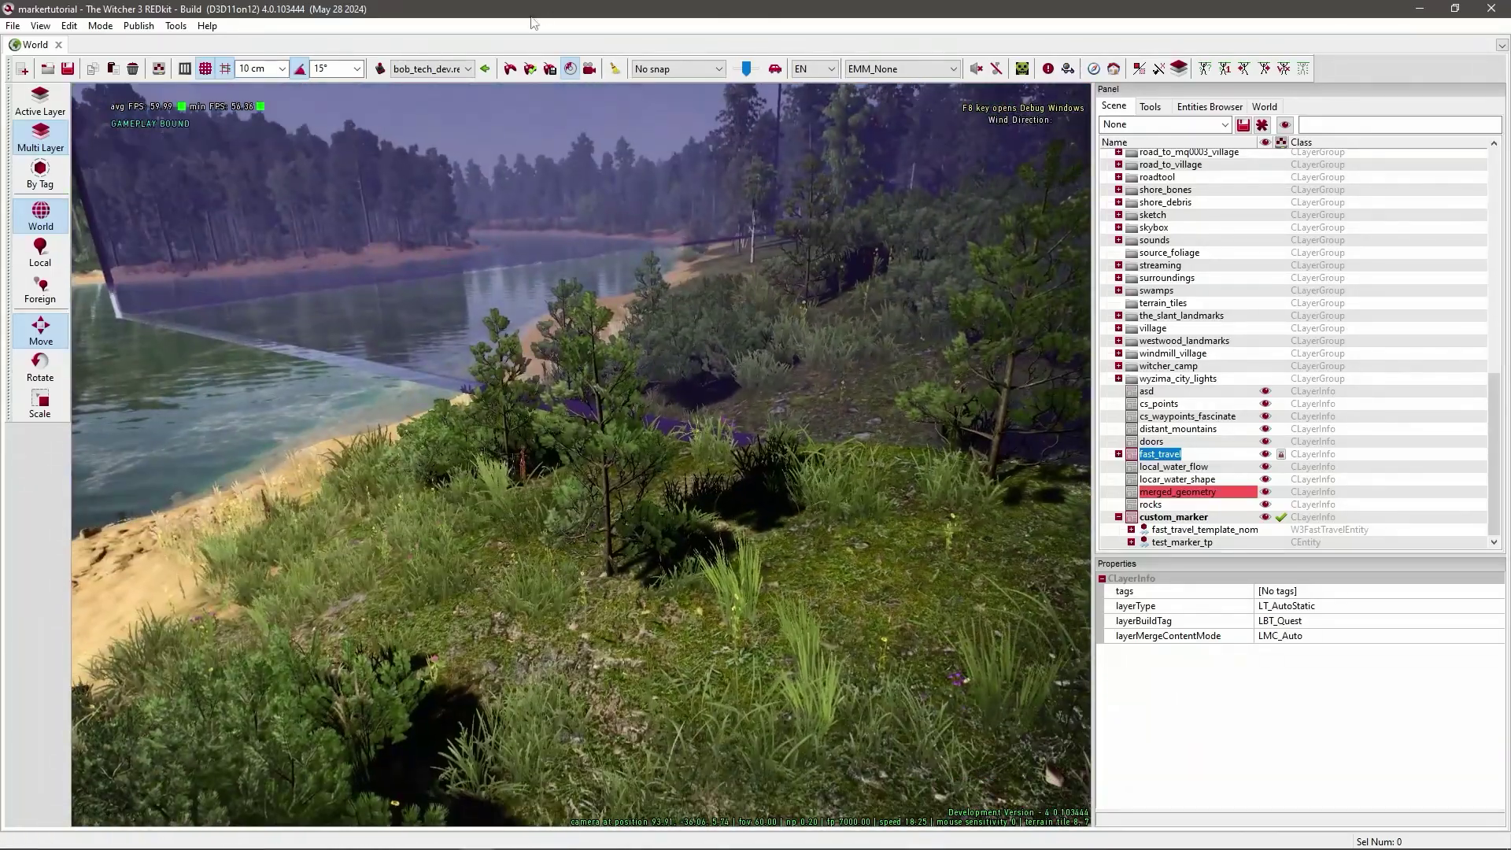
click(531, 69)
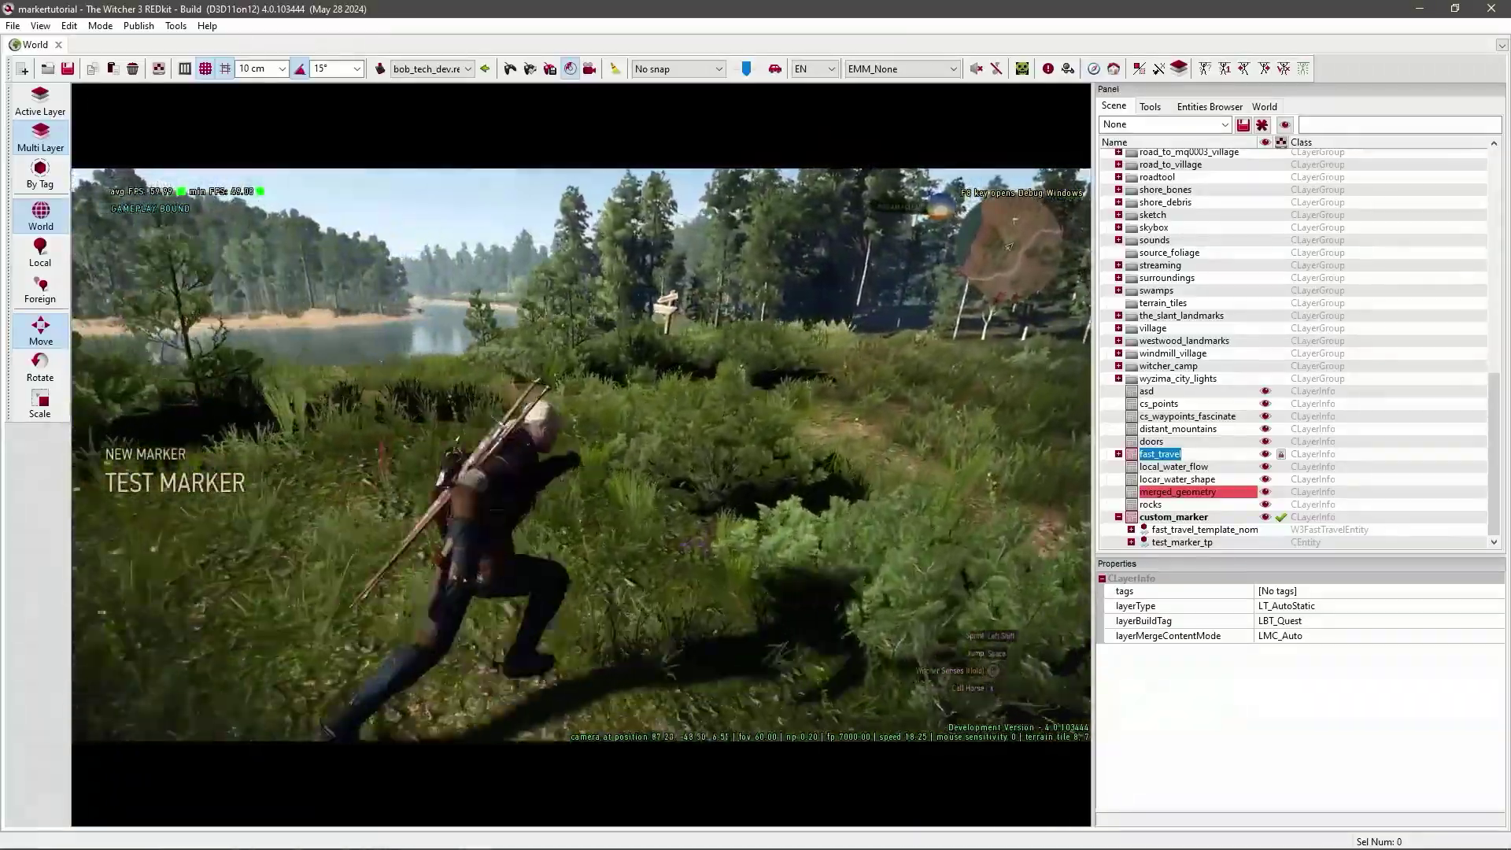
key(w)
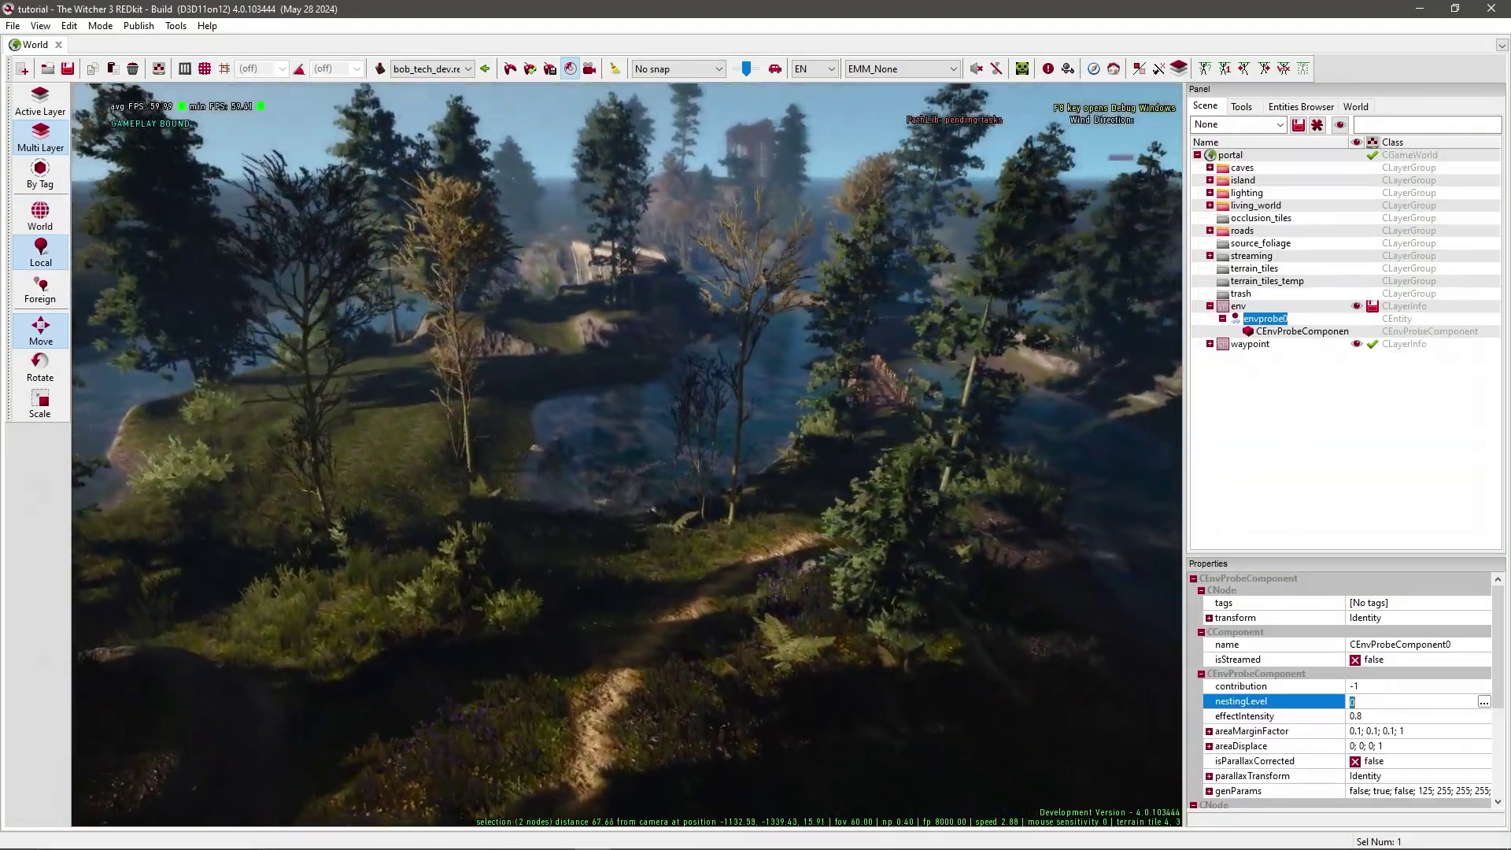
key(w)
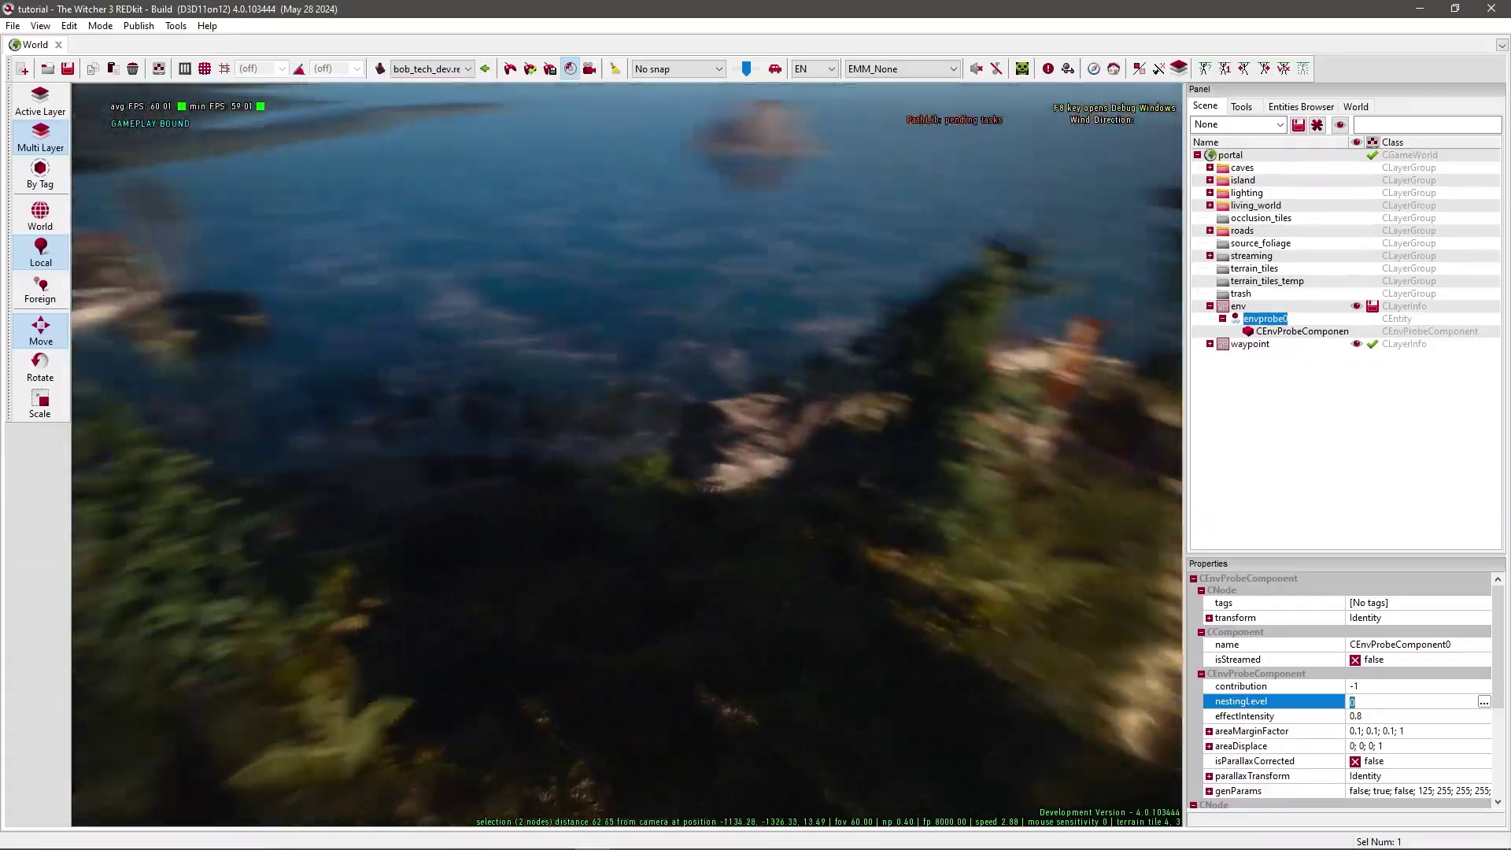
key(w)
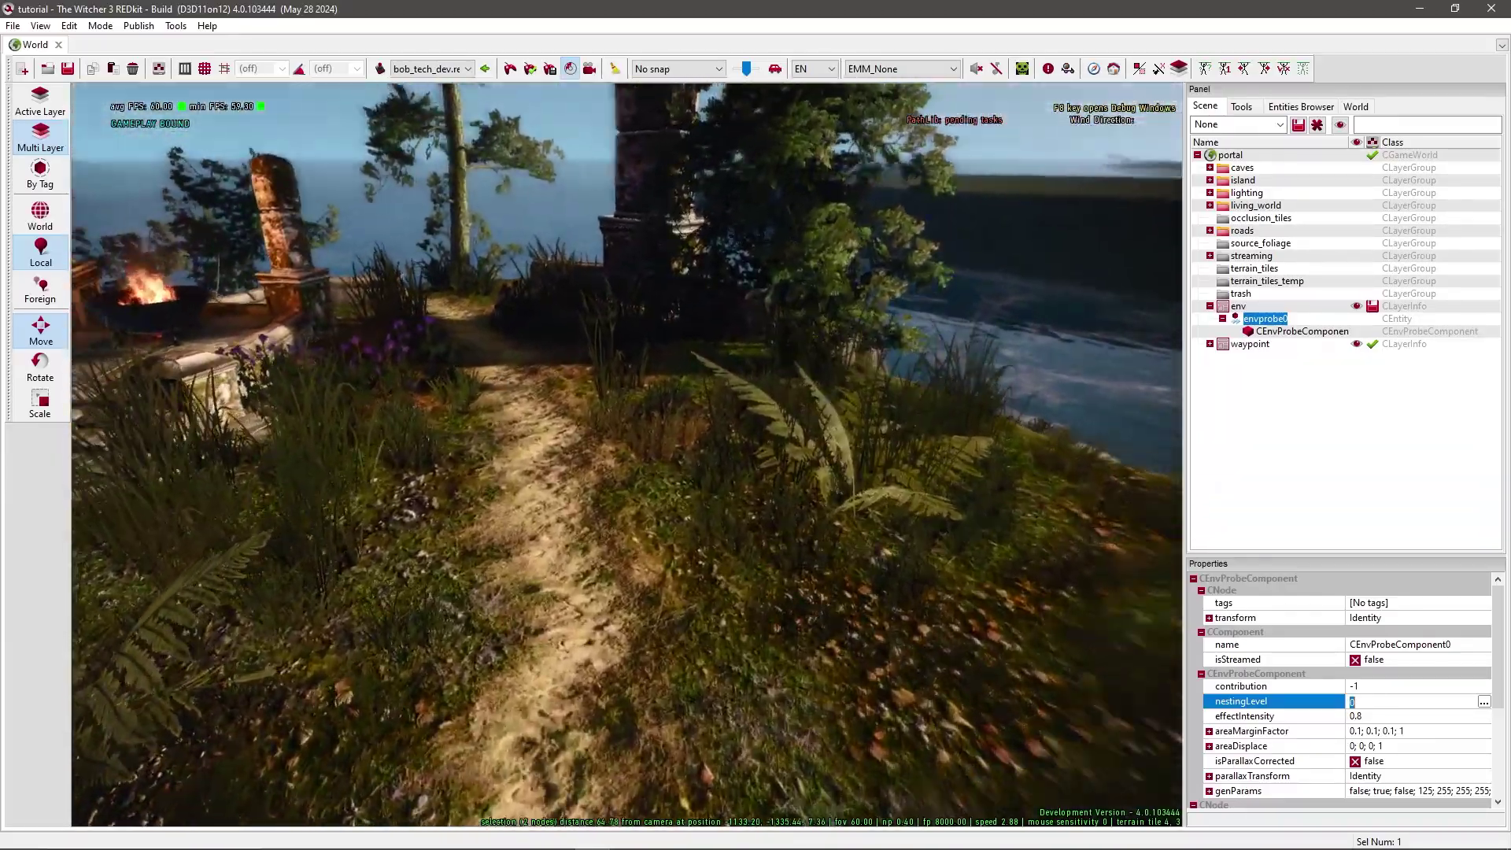